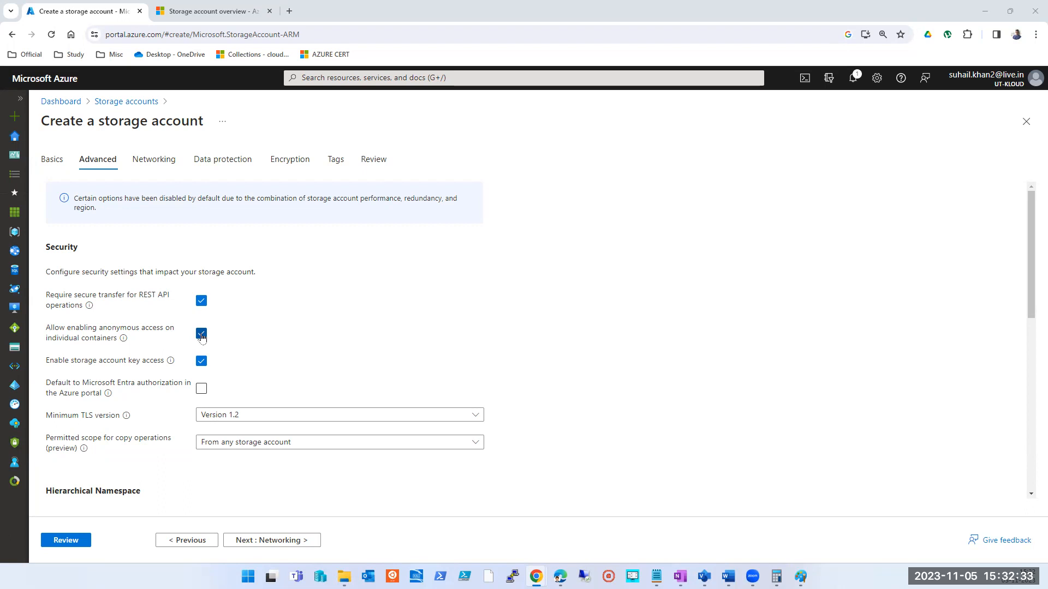
Disable anonymous access on individual containers and consult the storage data objects described in the OneNote storage account notes.
left_click(201, 334)
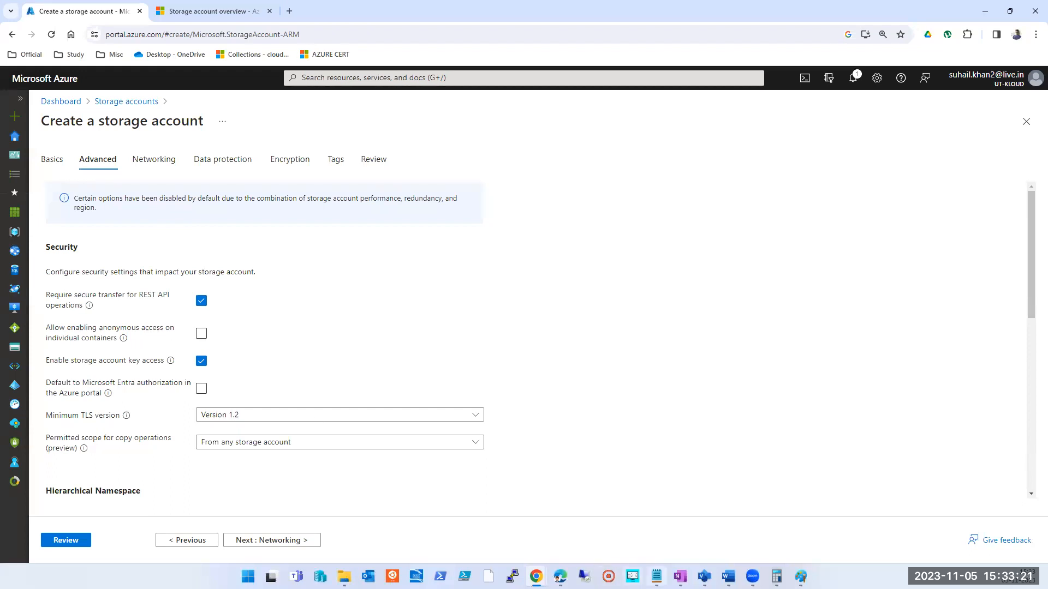
key("alt+Tab")
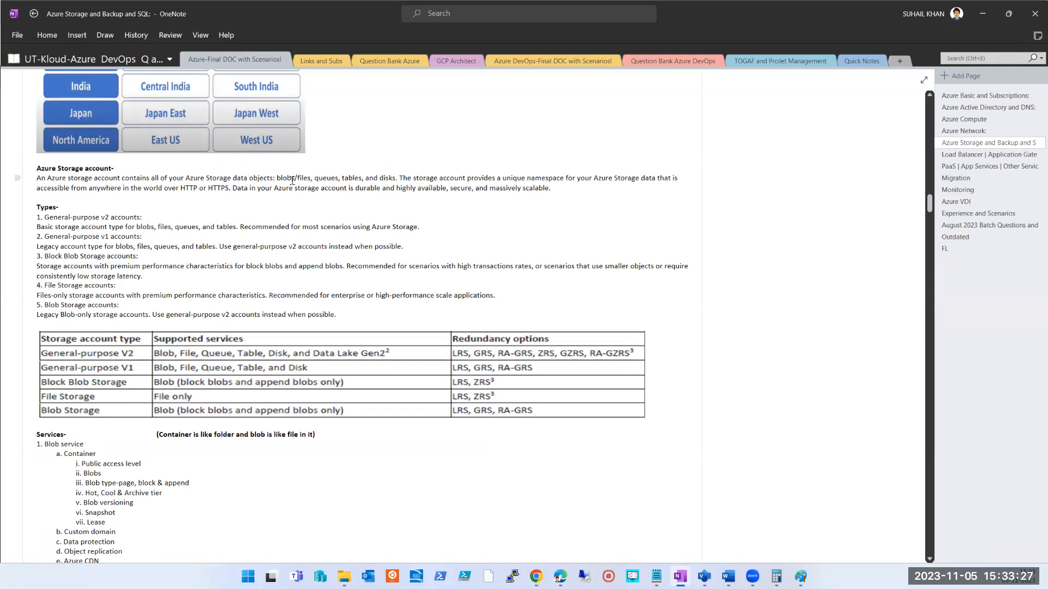
left_click_drag(277, 180, 324, 181)
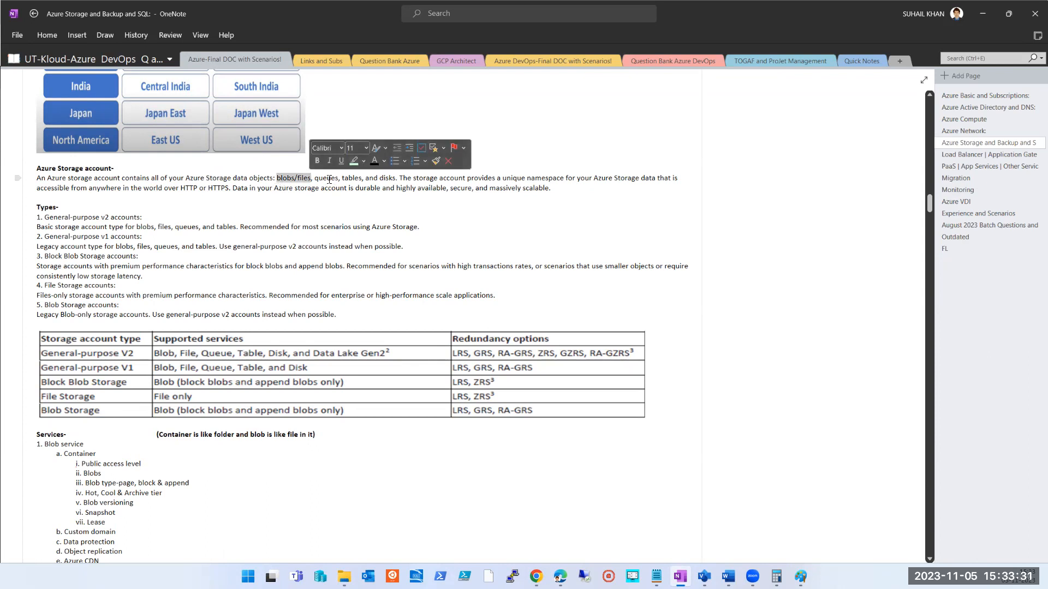
left_click(349, 188)
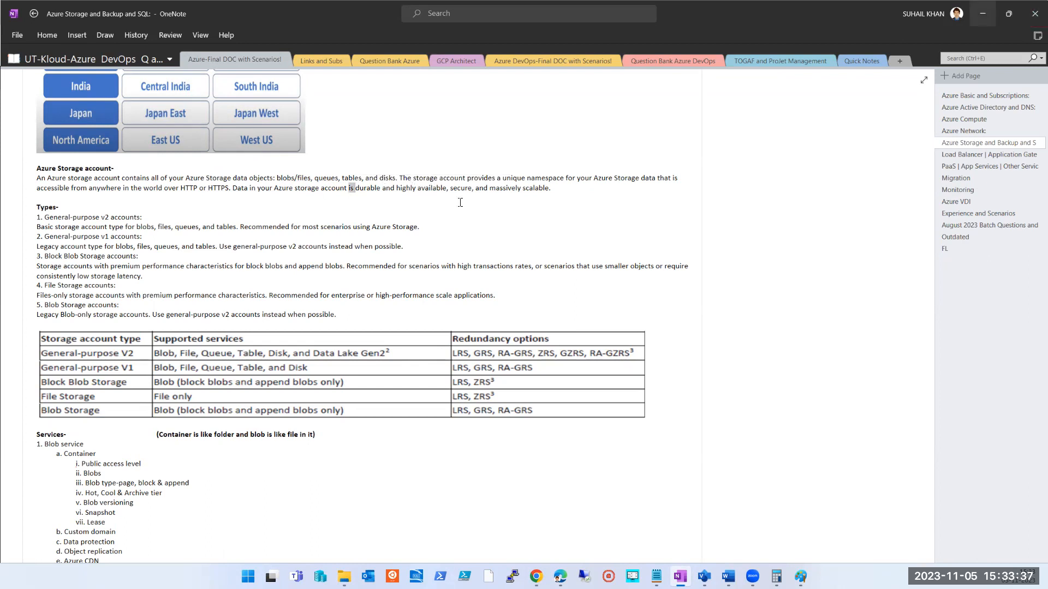
left_click(976, 15)
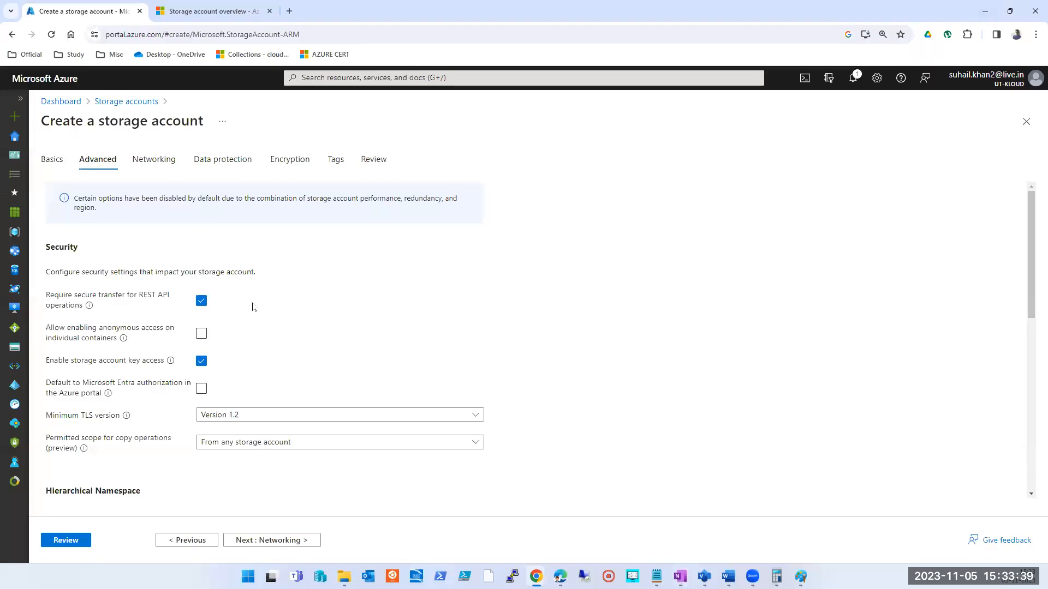
Re-enable anonymous access on individual containers and revisit the Azure Storage account notes in OneNote.
mouse_move(123, 338)
left_click(203, 336)
left_click(680, 576)
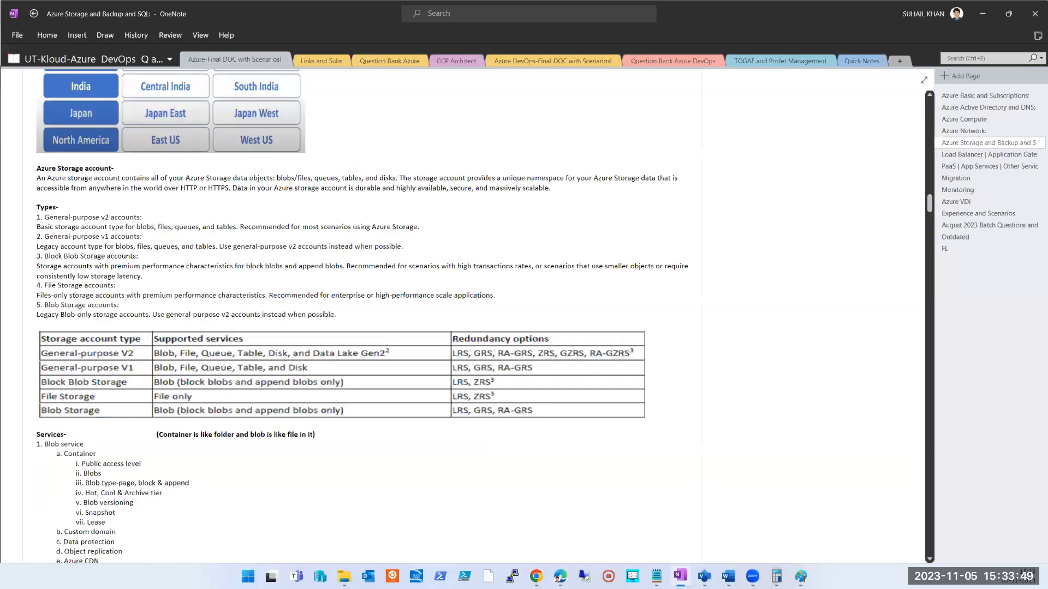
left_click(371, 195)
left_click(982, 13)
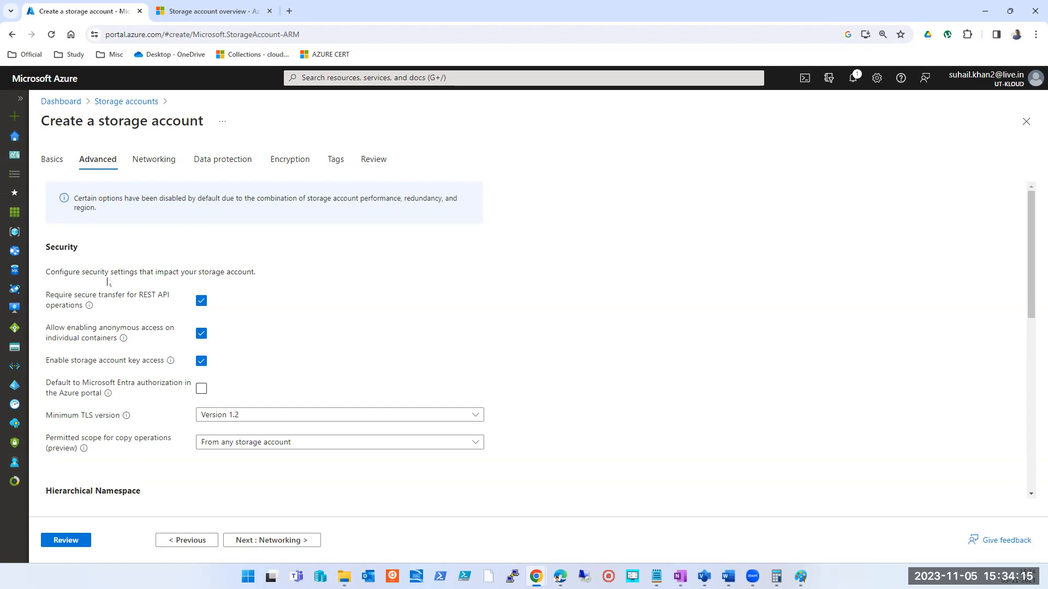
Duplicate the portal tab and open utkloustorageaccount from the storage accounts list in the copy.
right_click(70, 11)
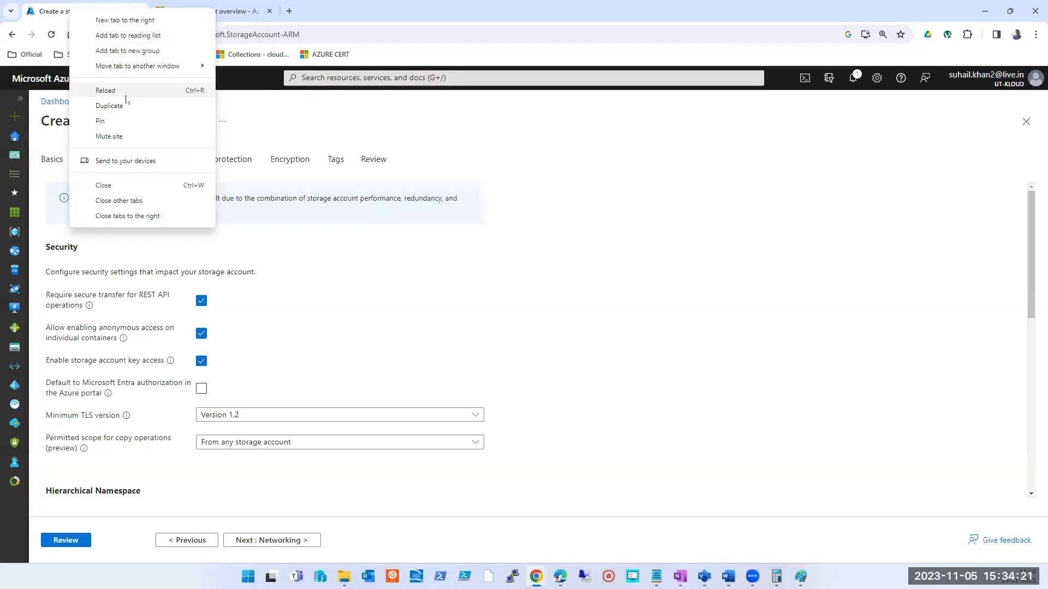
left_click(109, 106)
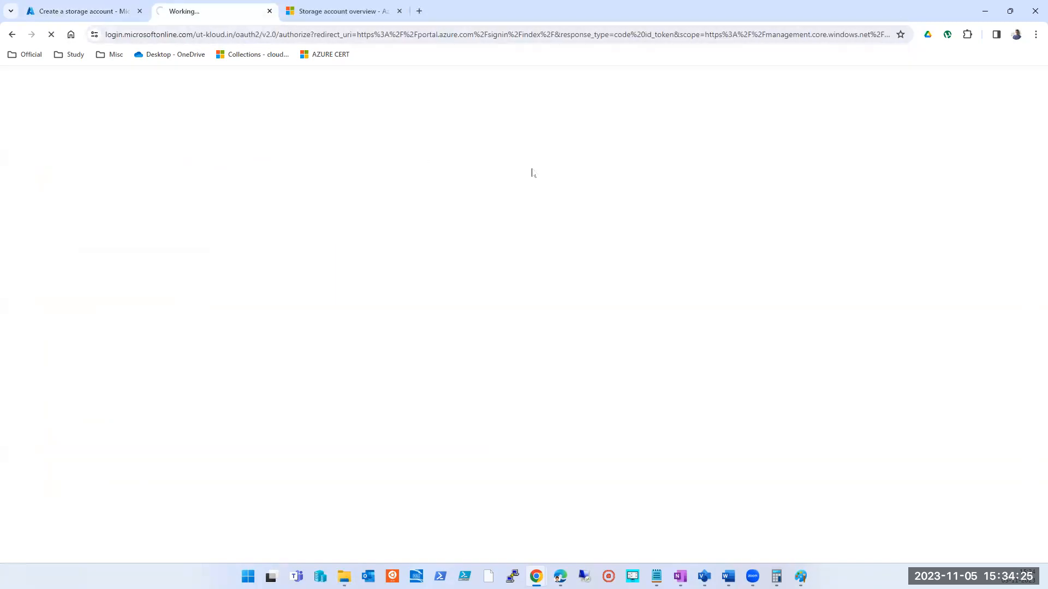
left_click(47, 16)
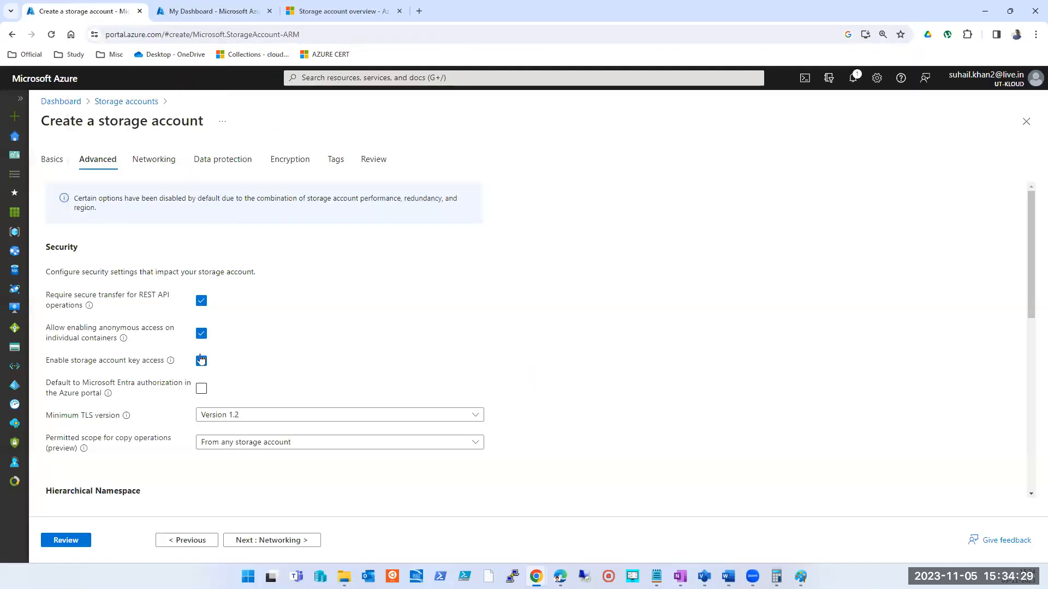
left_click(188, 16)
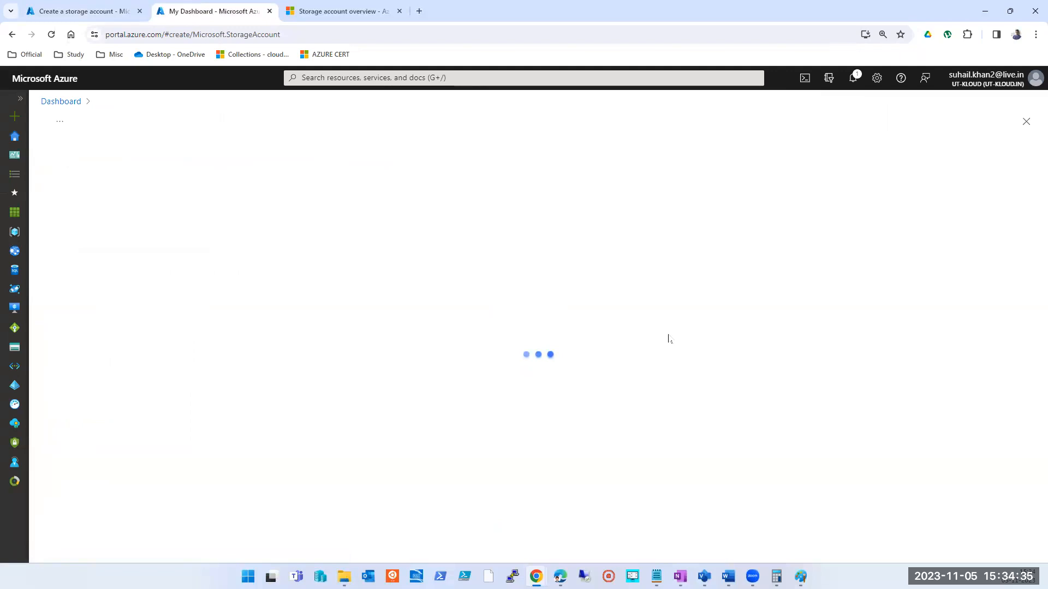
left_click(373, 79)
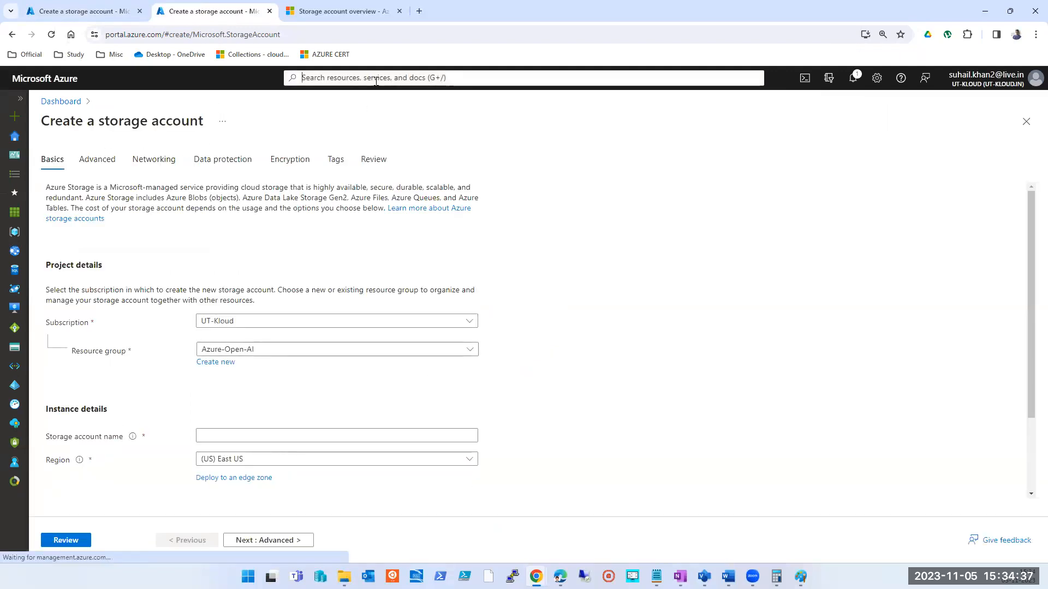
left_click(329, 255)
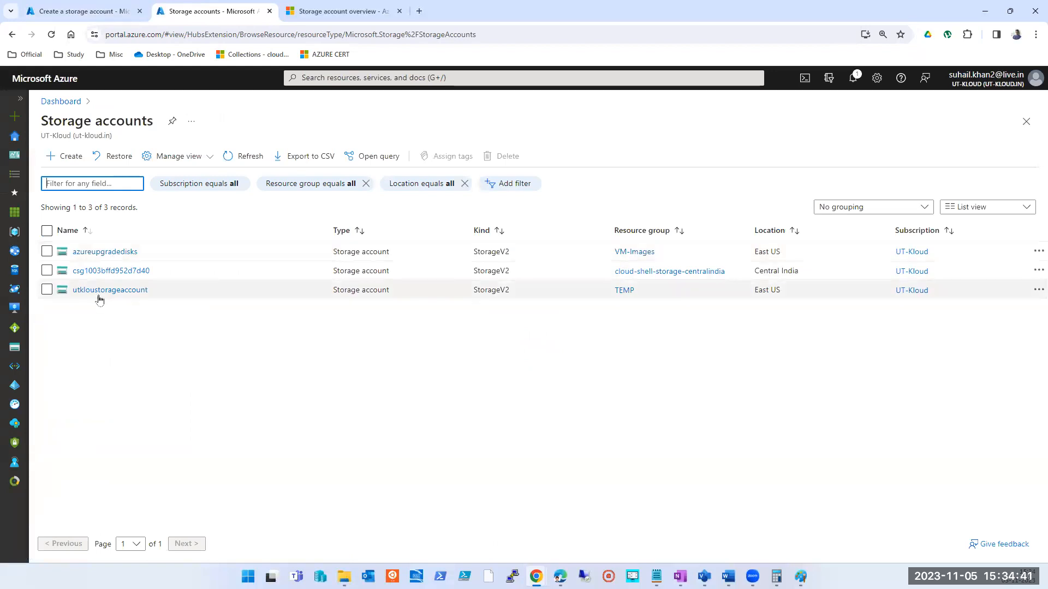
left_click(99, 295)
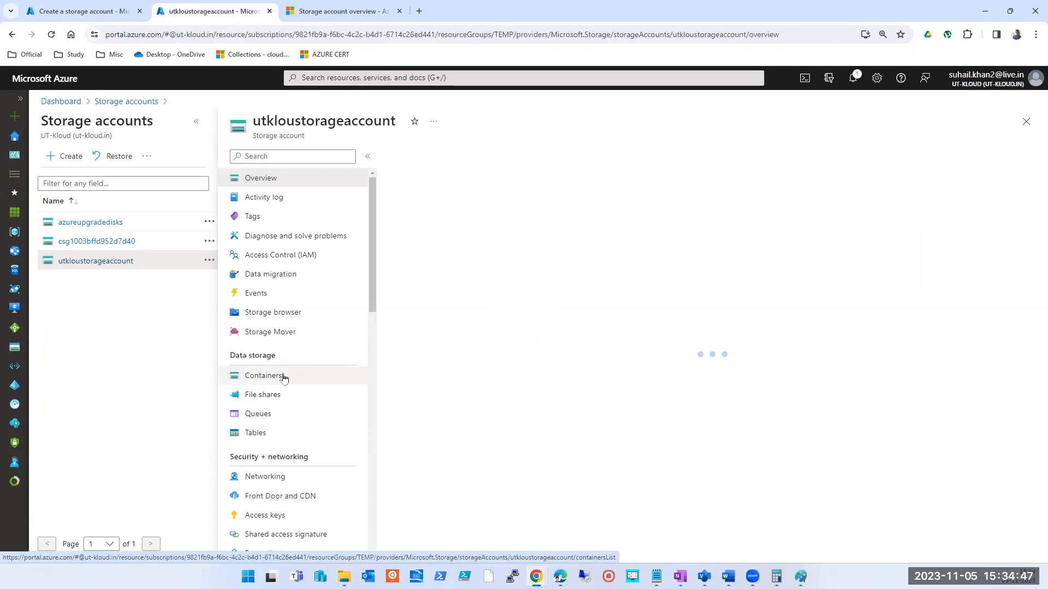
Open the testfolder container of utkloustorageaccount and display the properties of the blob UT-Kloud Main page.jpg.
left_click(110, 8)
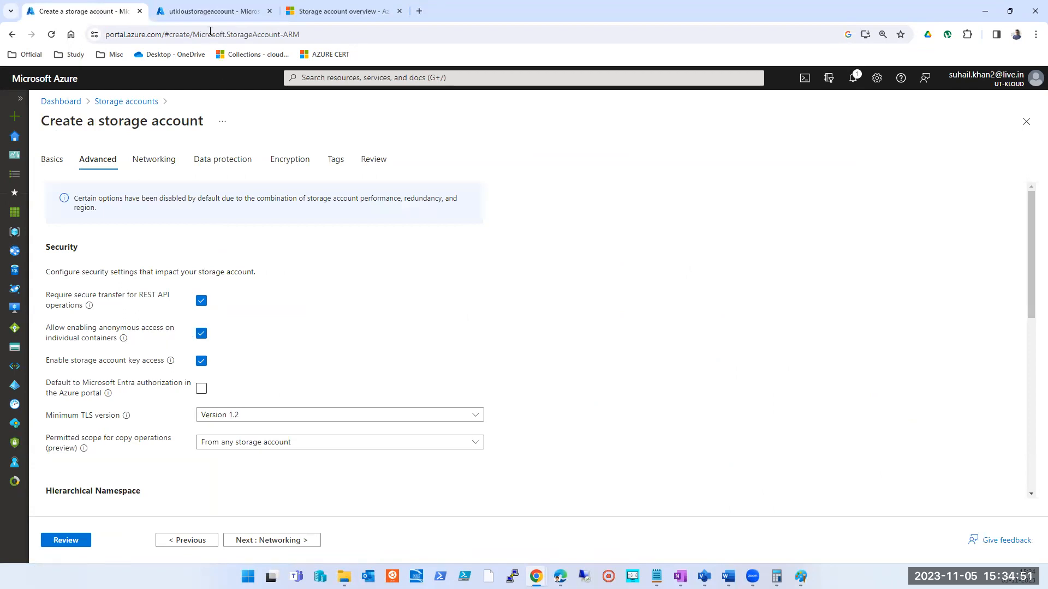
left_click(208, 12)
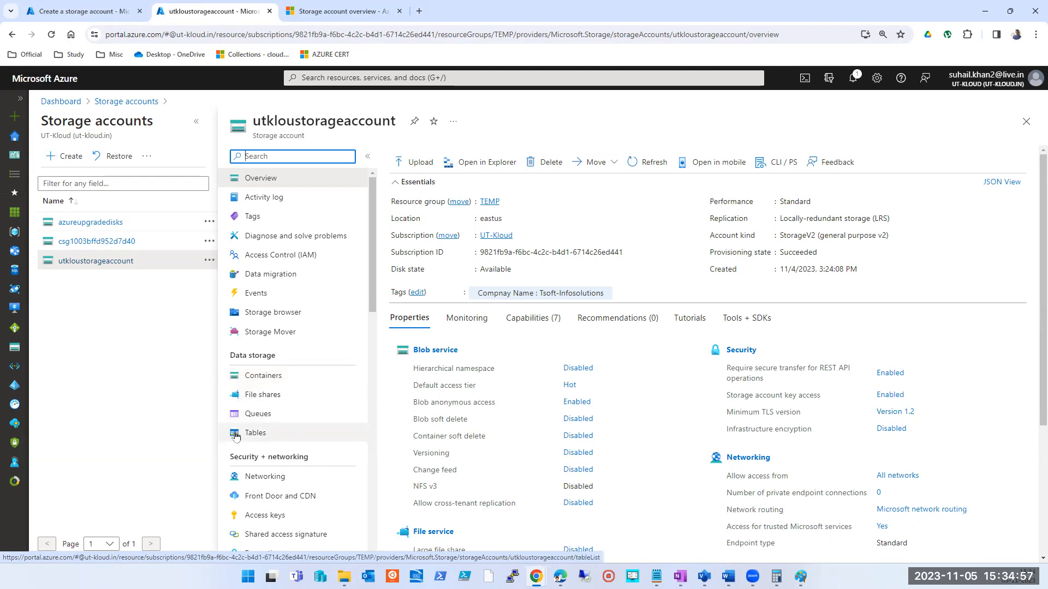
left_click(267, 377)
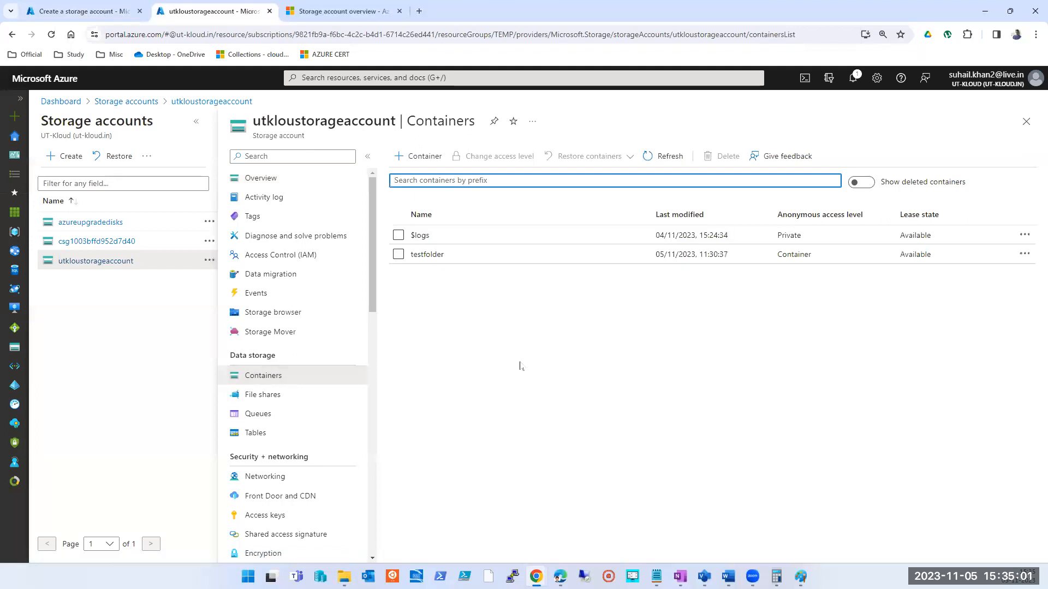
left_click(432, 256)
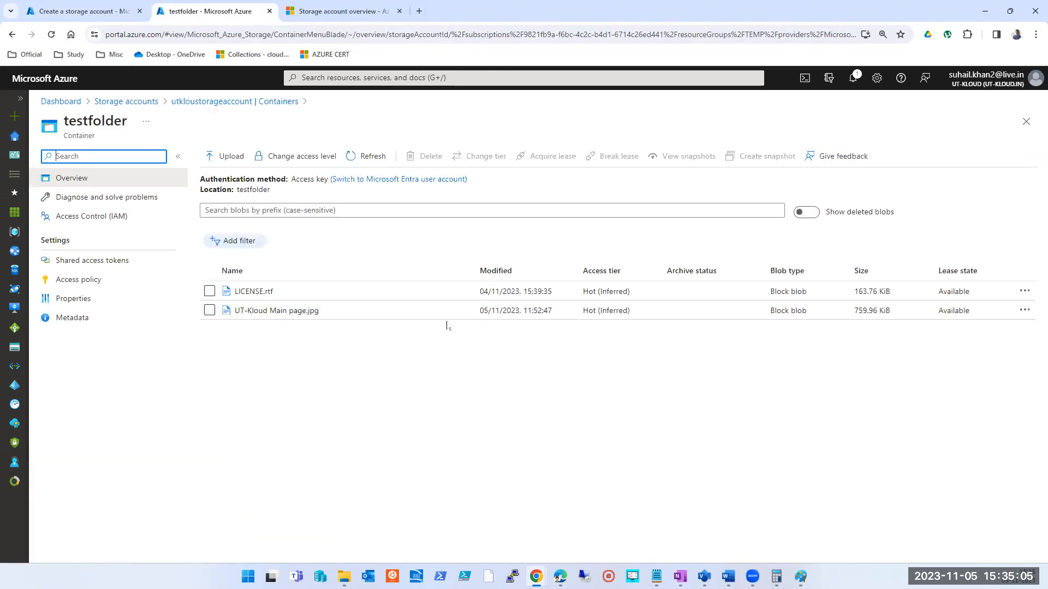
left_click(1024, 310)
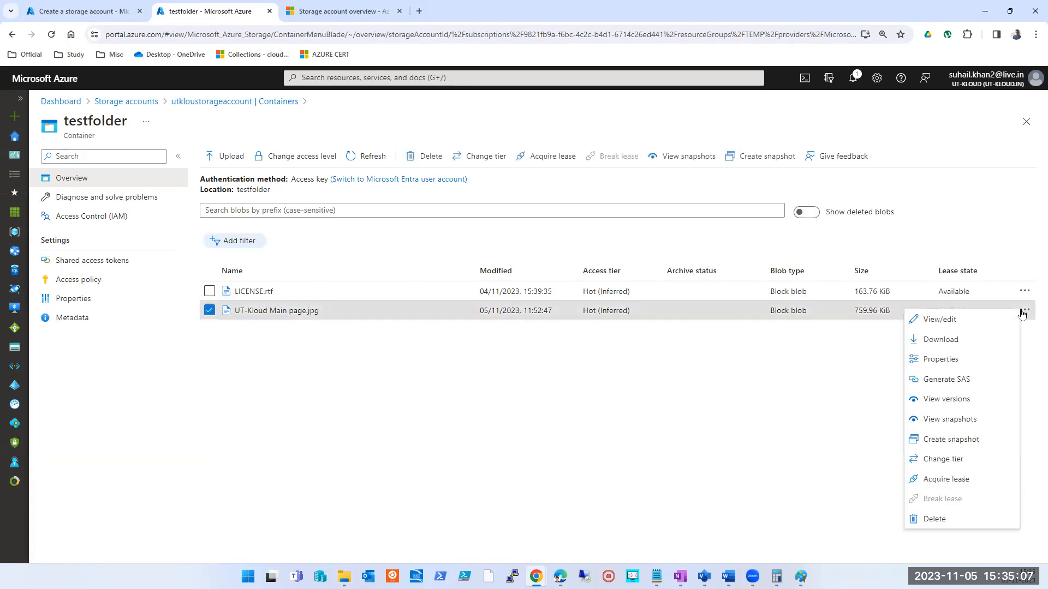
left_click(279, 311)
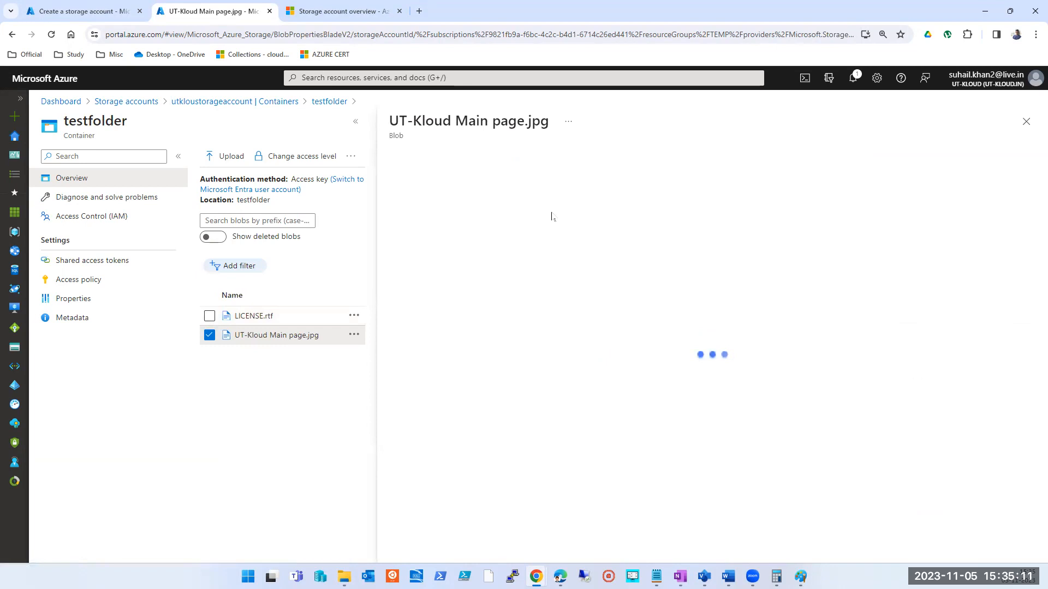
Copy the URL of the blob UT-Kloud Main page.jpg and open a private browser window.
left_click(649, 228)
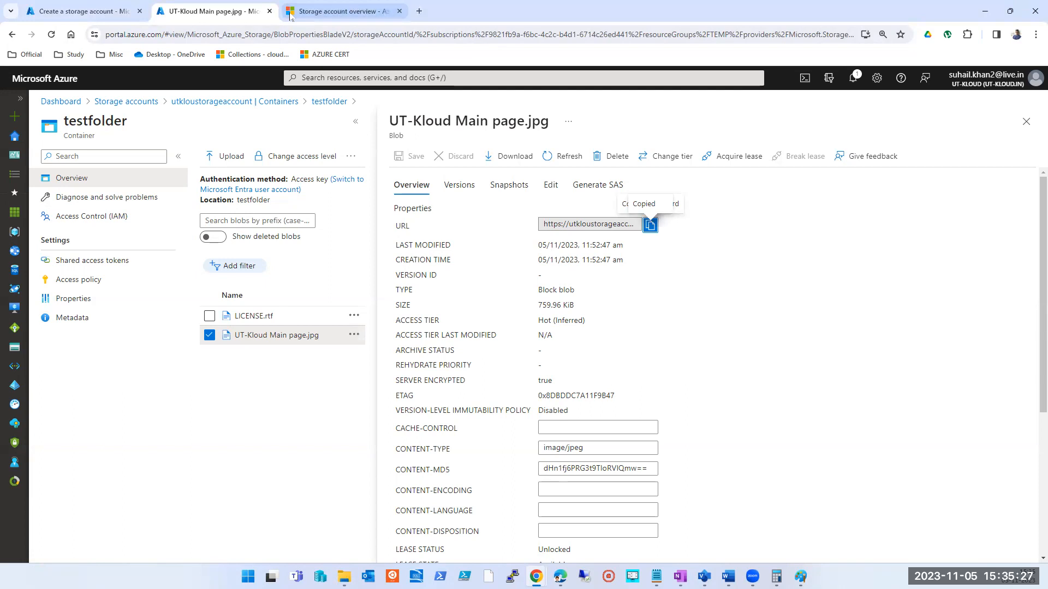
key("ctrl+shift+n")
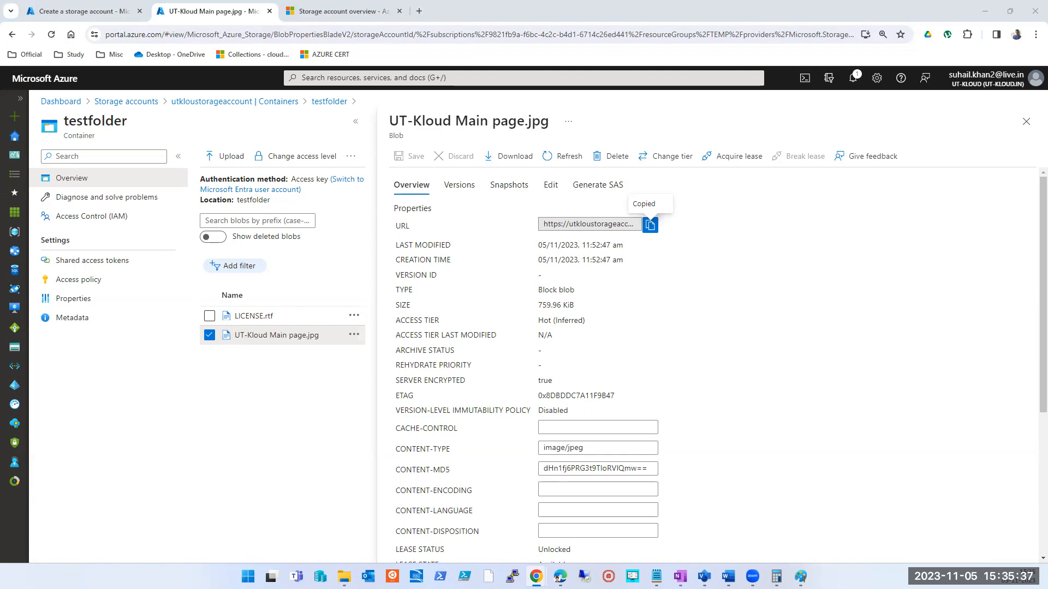
key("alt+Tab")
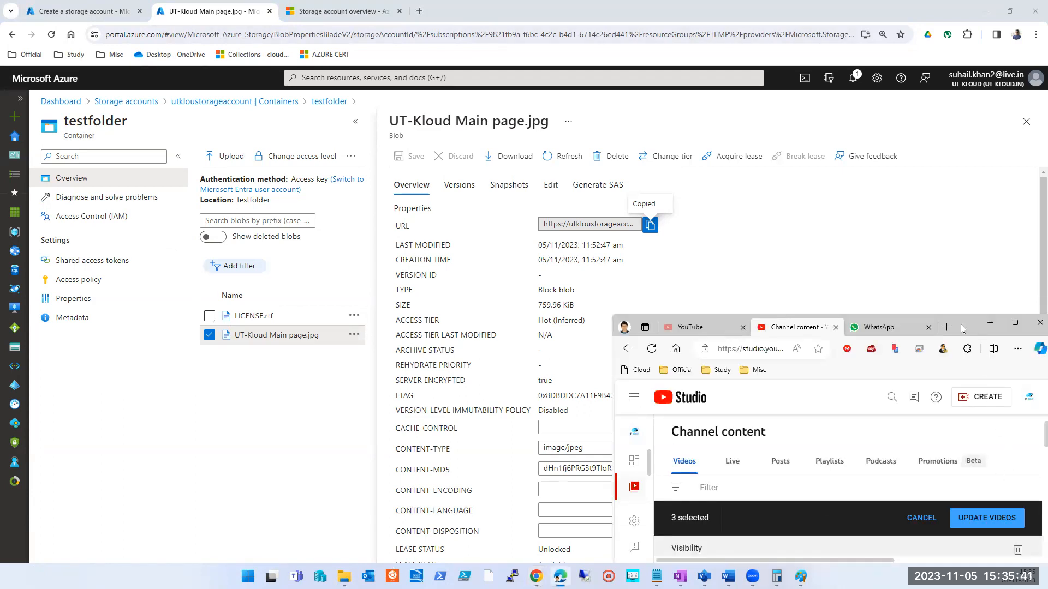
left_click_drag(962, 328, 1047, 329)
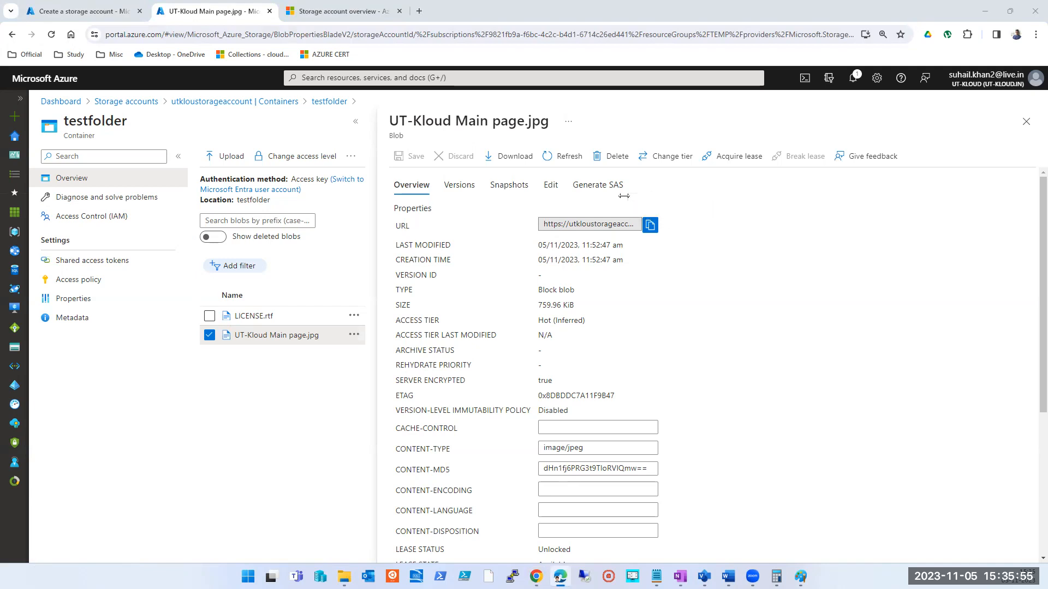
Search Google for "container kubernetes" in the documentation tab, view the image results and close that tab.
left_click(332, 11)
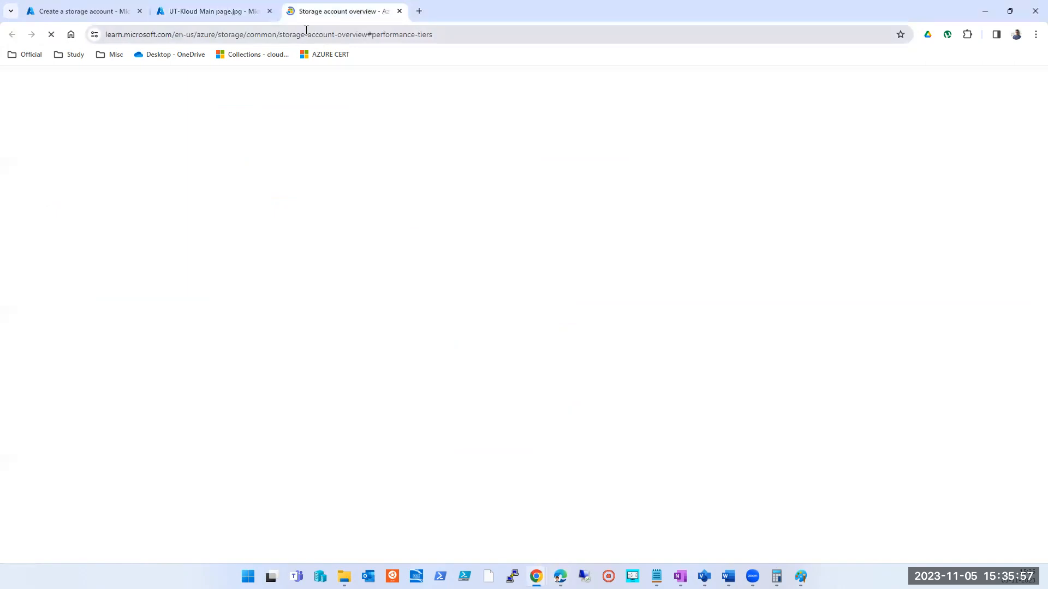
left_click(307, 34)
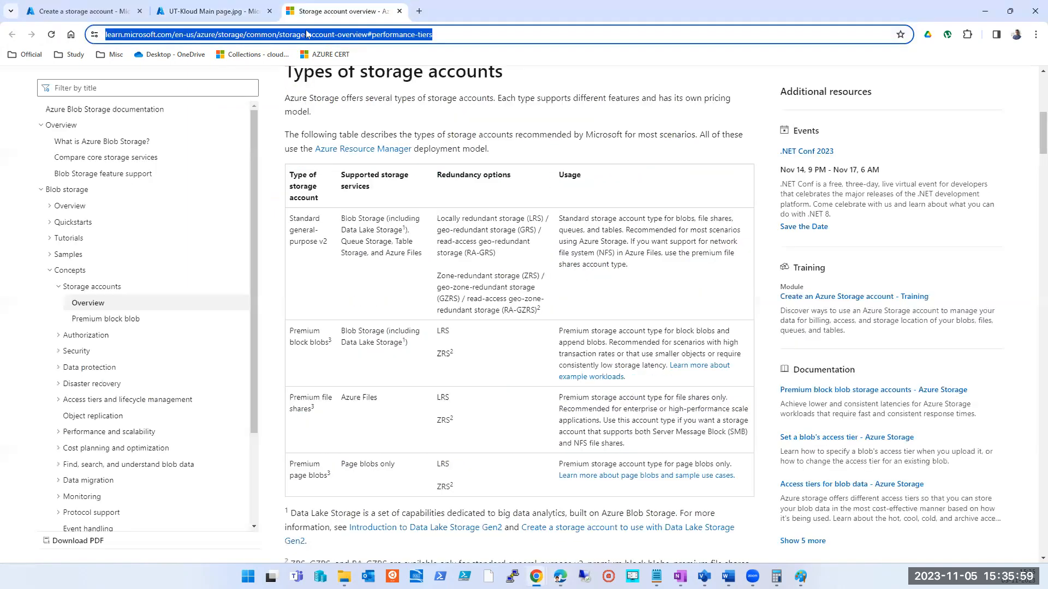
type("contianer")
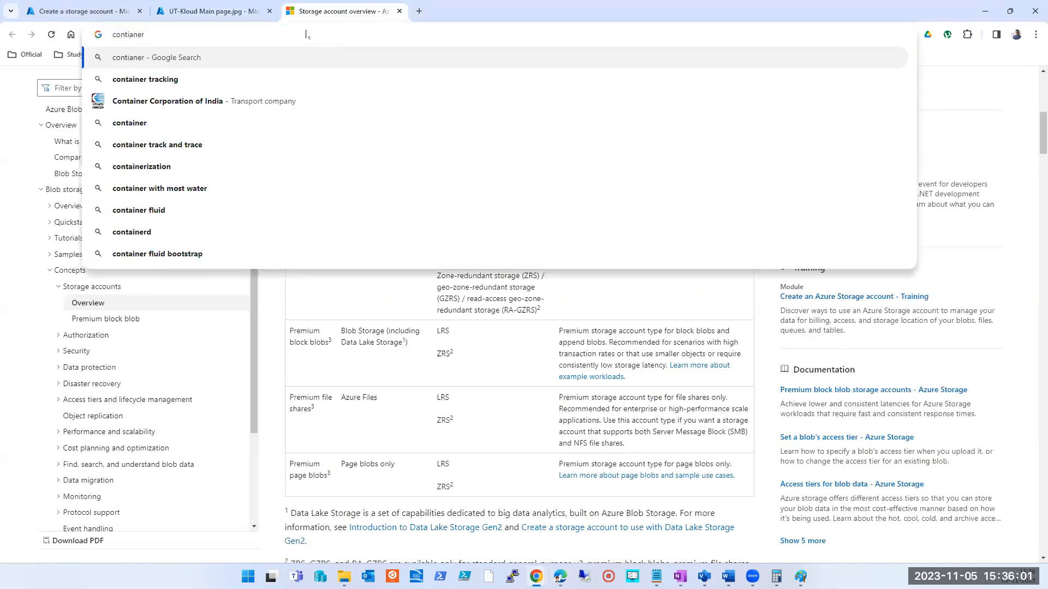
type(" kuber")
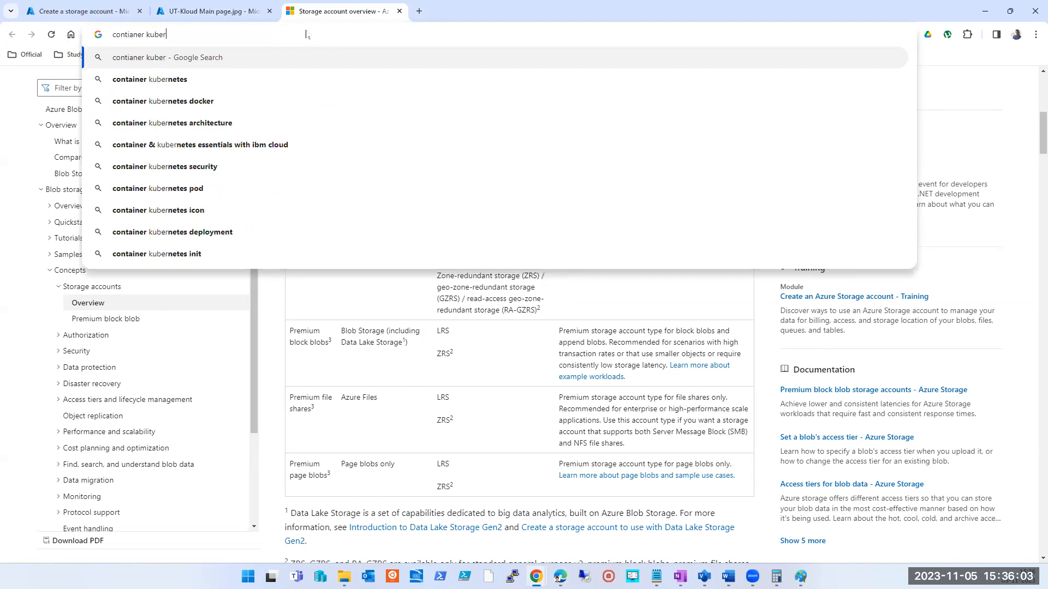
key("Down")
key("Return")
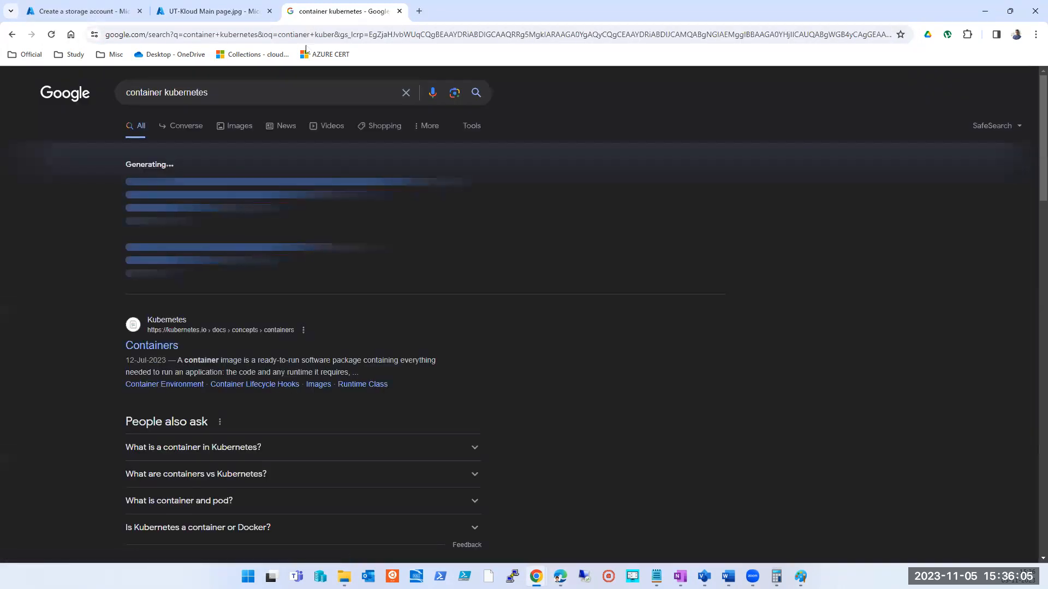
left_click(244, 126)
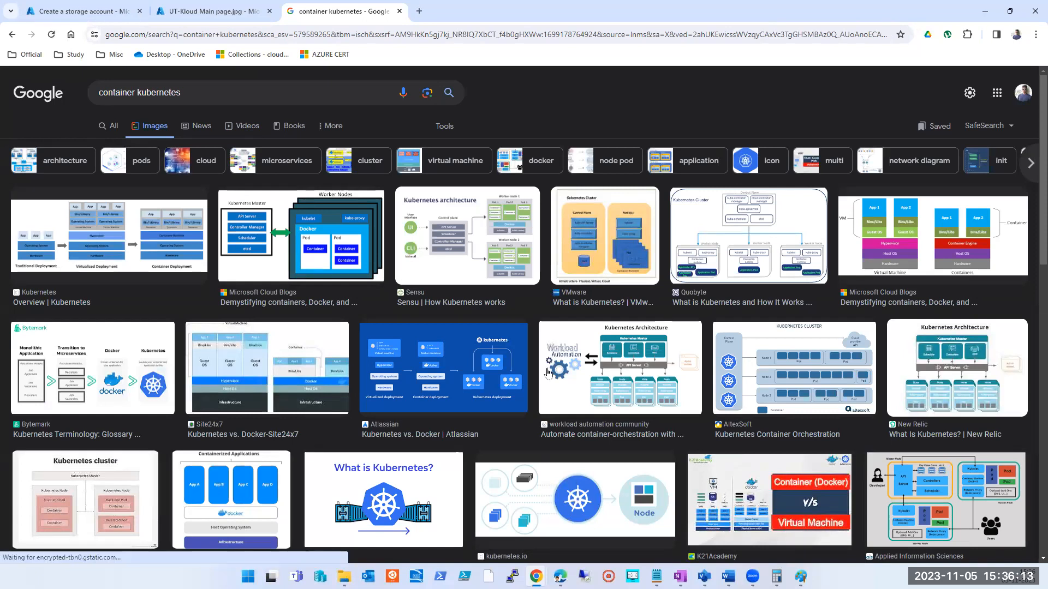
left_click(399, 11)
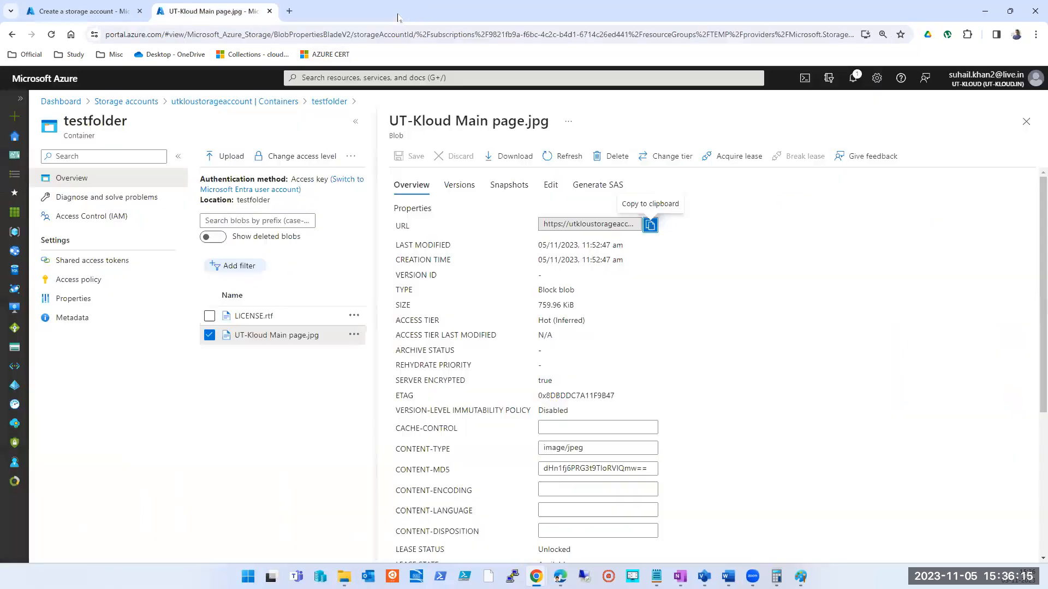
Close the blob and testfolder views, and return to the Advanced settings of the new storage account.
left_click(31, 11)
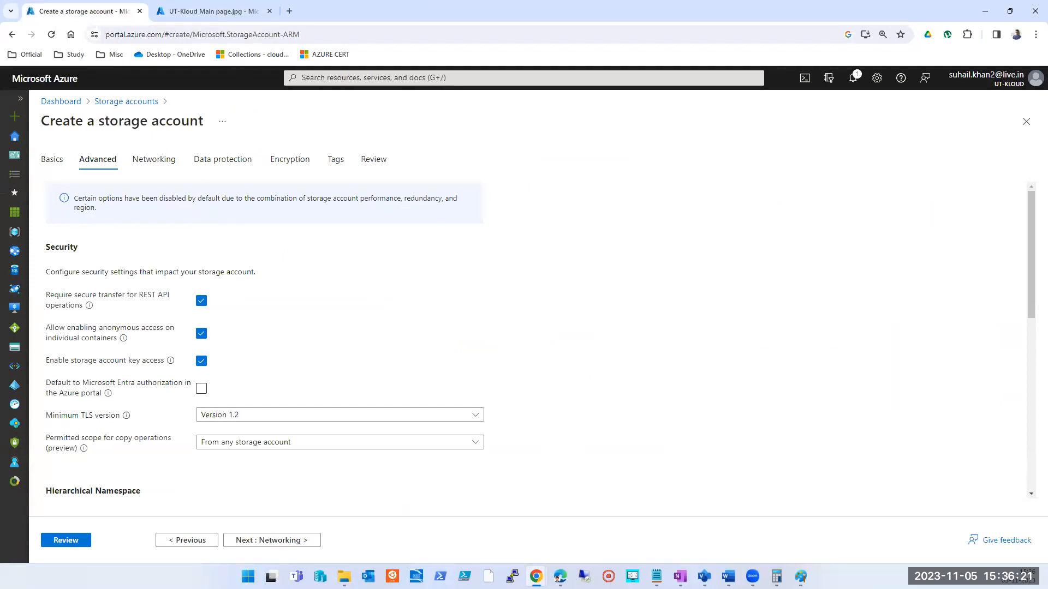
left_click(185, 13)
left_click(1030, 117)
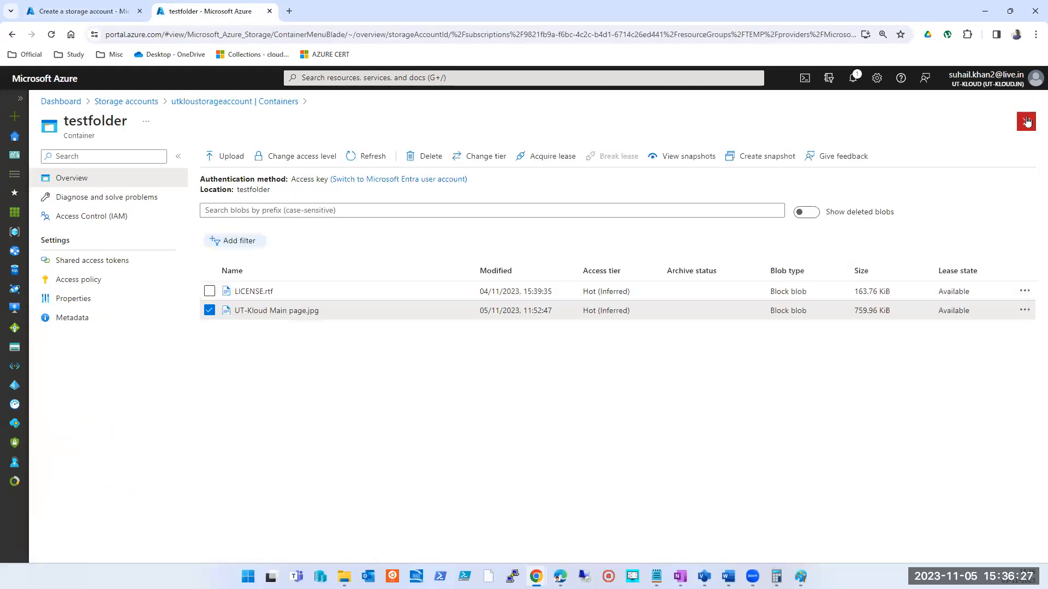
left_click(1027, 121)
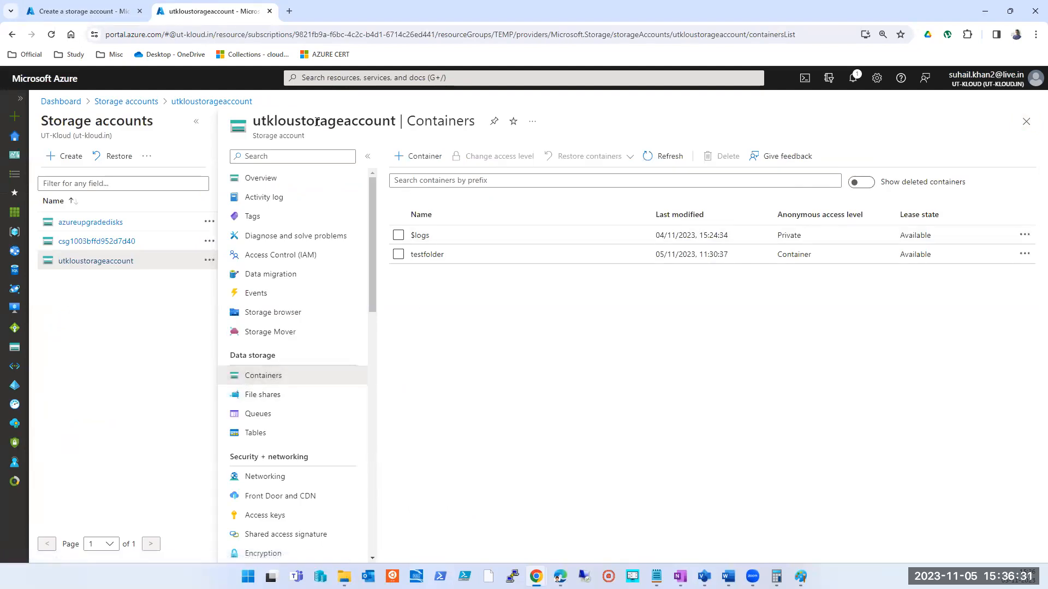
left_click(108, 12)
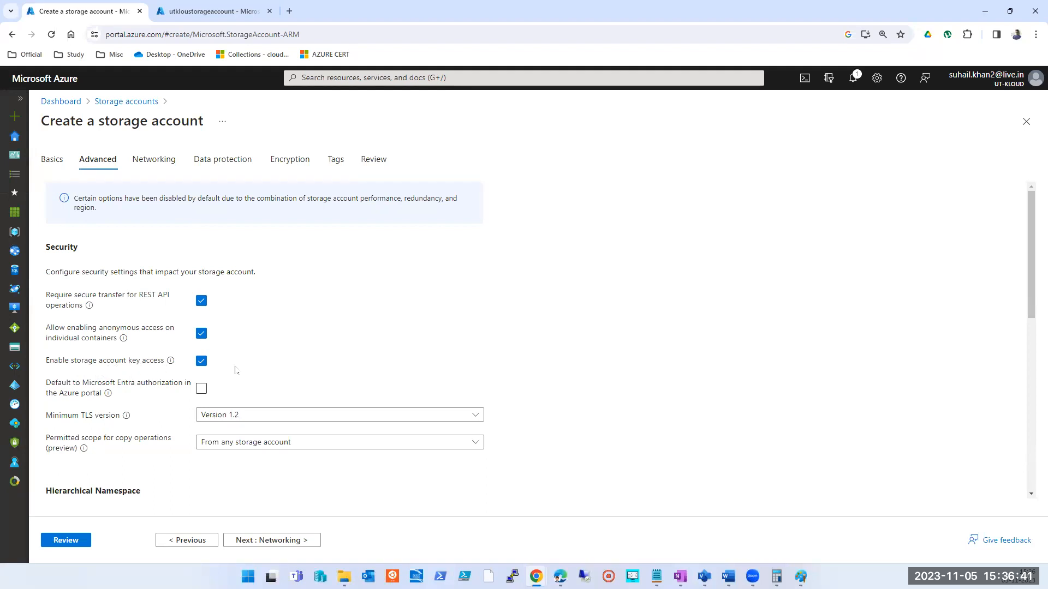
Keep storage account key access enabled and select Version 1.2 as the minimum TLS version.
left_click(201, 361)
left_click(201, 361)
scroll(290, 320, "down", 2)
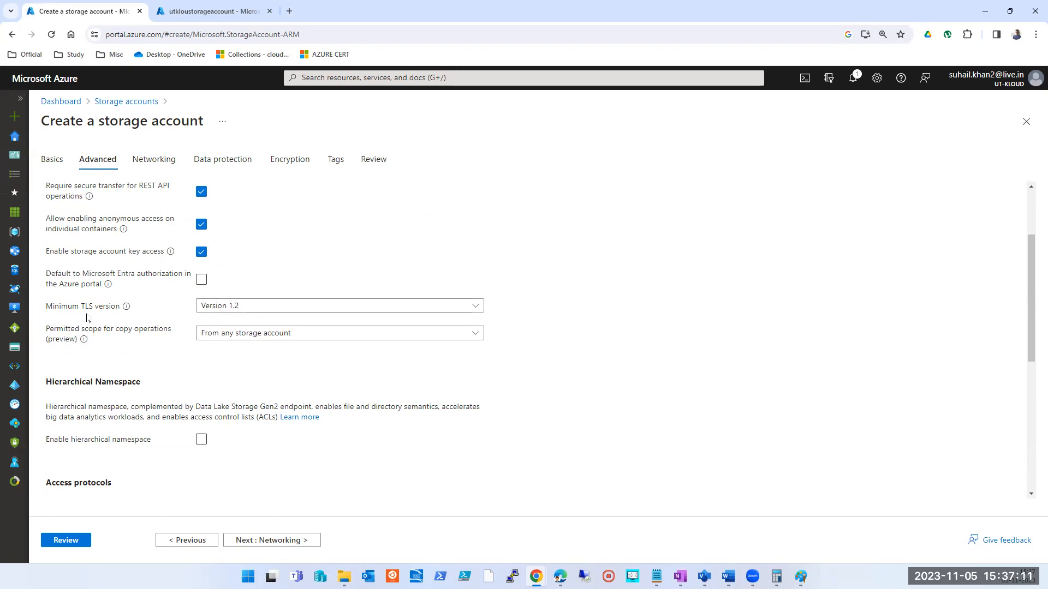
left_click(270, 311)
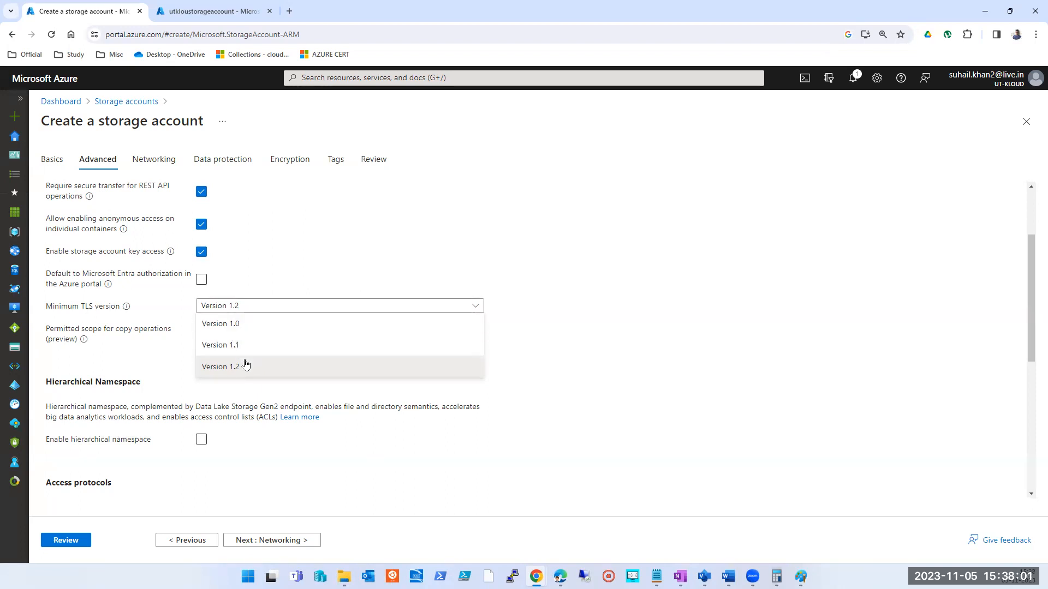
left_click(247, 369)
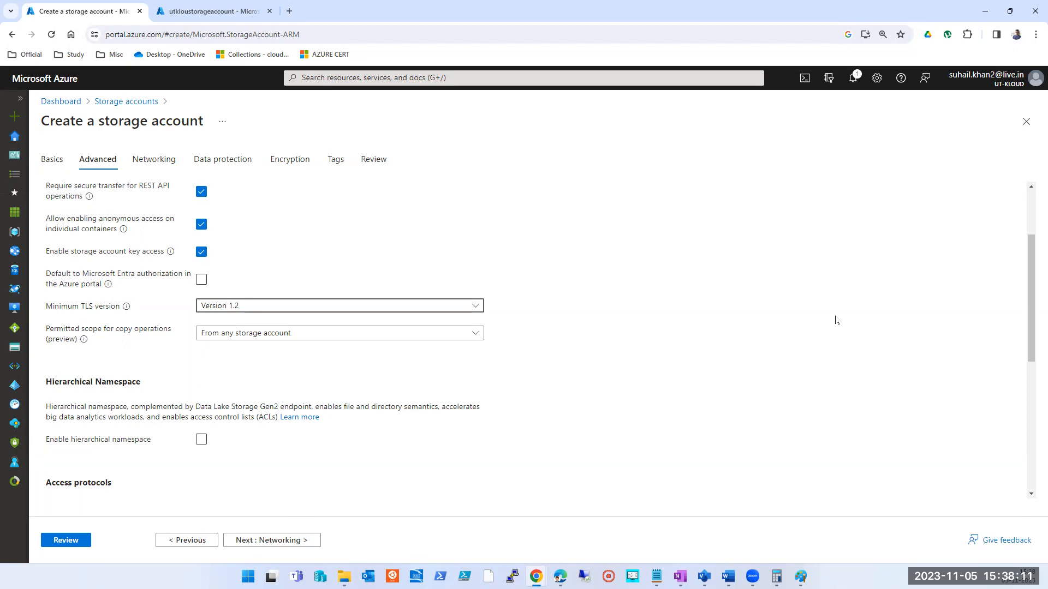
left_click(806, 80)
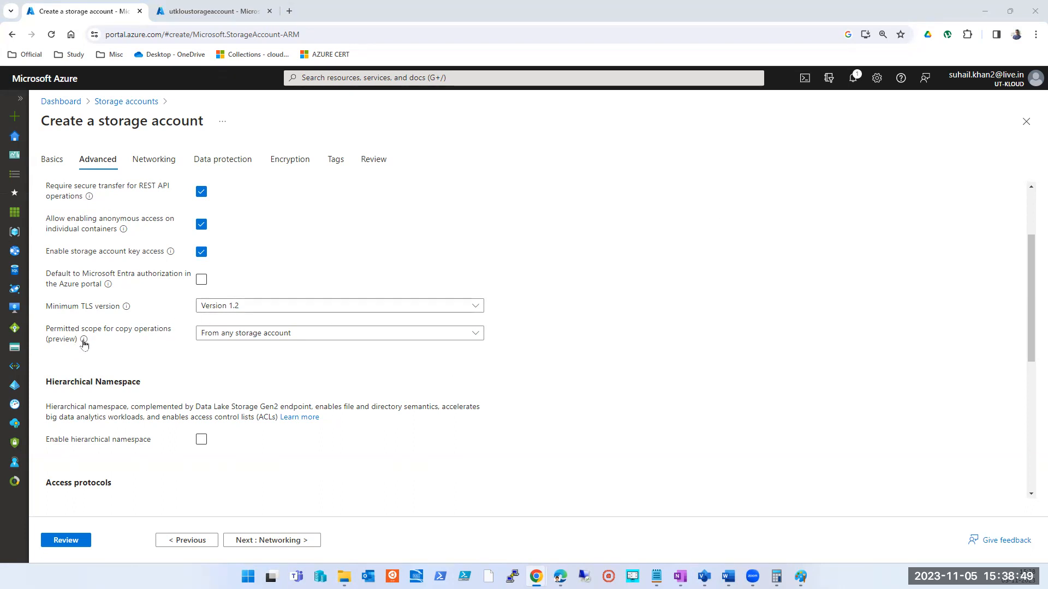
Set the permitted scope for copy operations to From storage accounts in the same Microsoft Entra tenant.
mouse_move(83, 342)
left_click(401, 333)
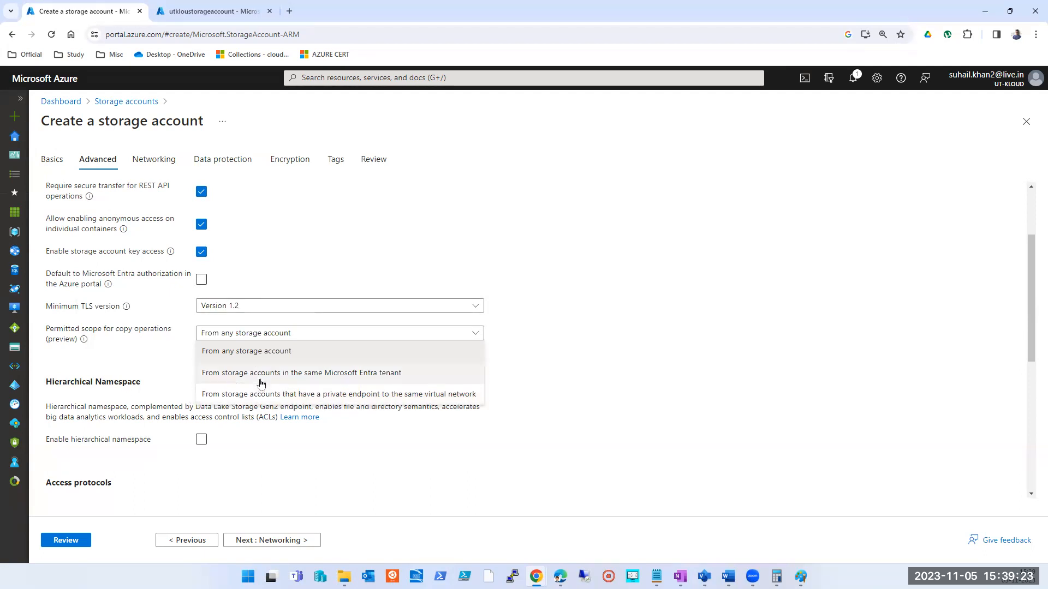
left_click(366, 373)
left_click(293, 339)
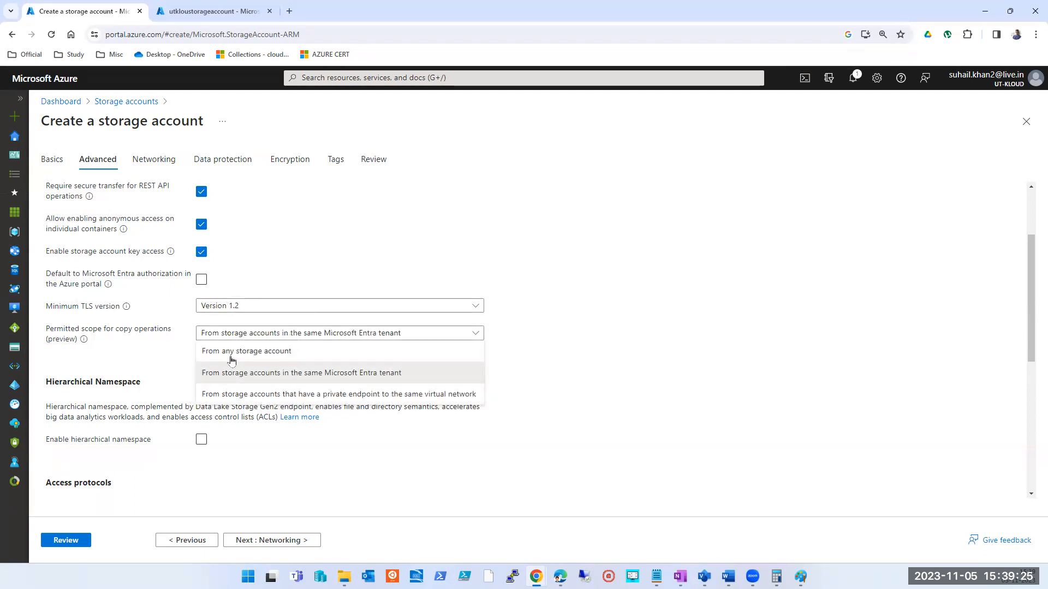
left_click(368, 376)
Review the hierarchical namespace, access protocols, blob storage access tier and Azure Files options in the Advanced settings.
scroll(797, 332, "down", 3)
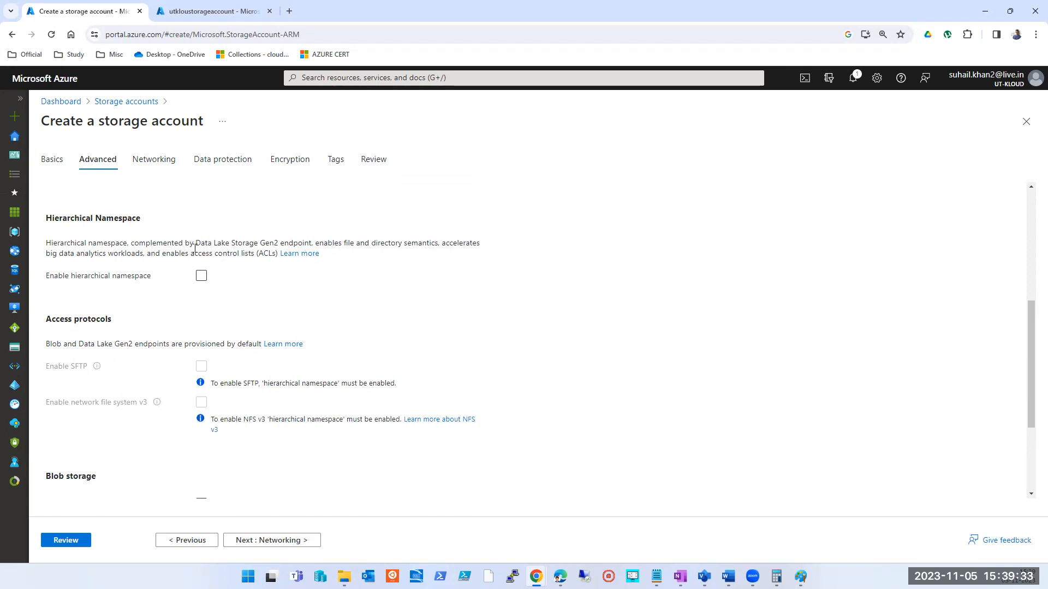
left_click_drag(196, 243, 275, 244)
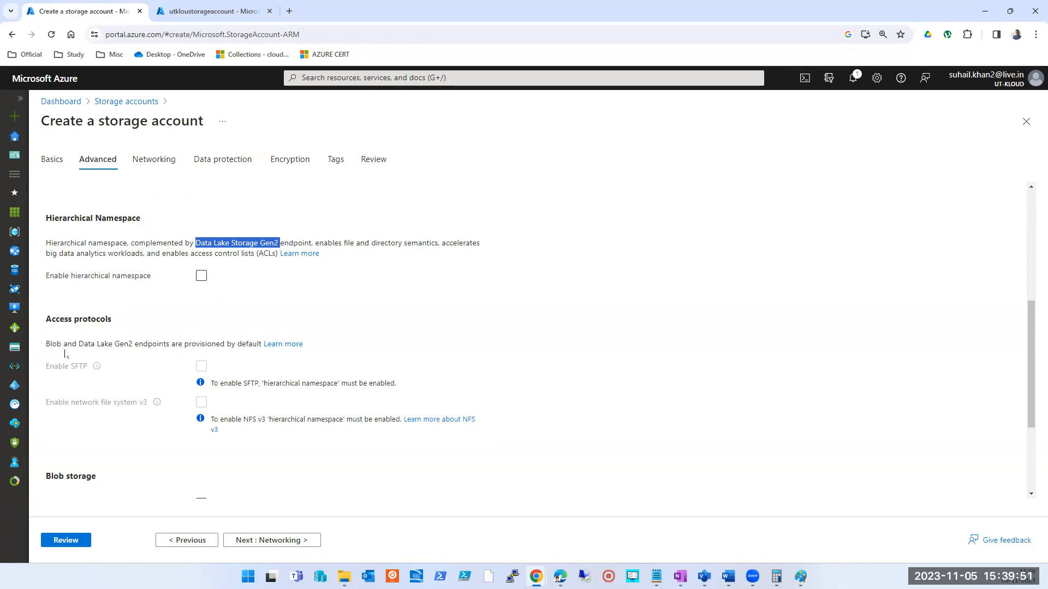
left_click_drag(76, 344, 129, 344)
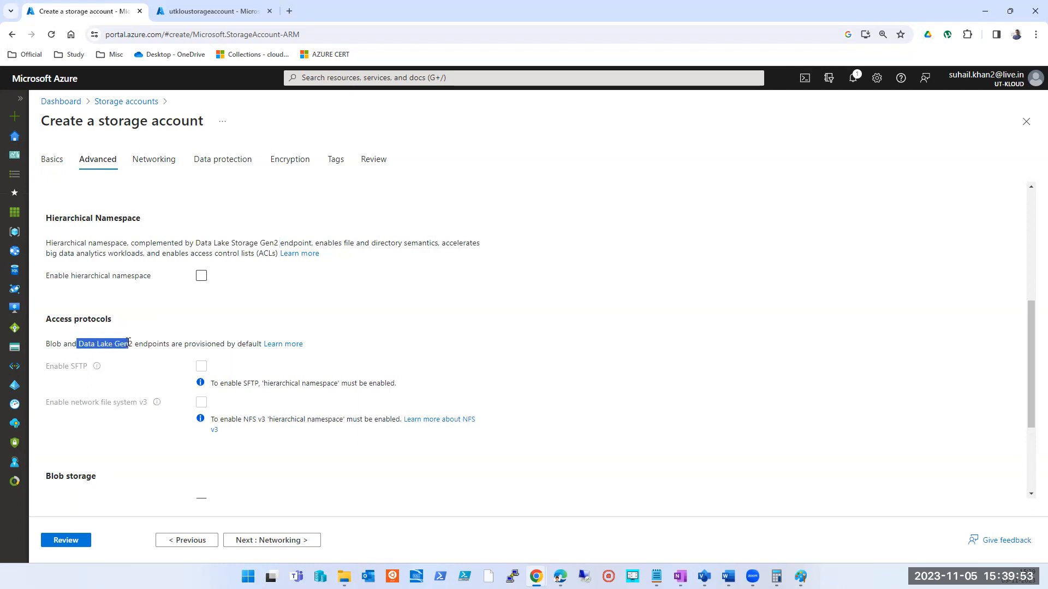
scroll(627, 347, "down", 1)
scroll(626, 347, "down", 2)
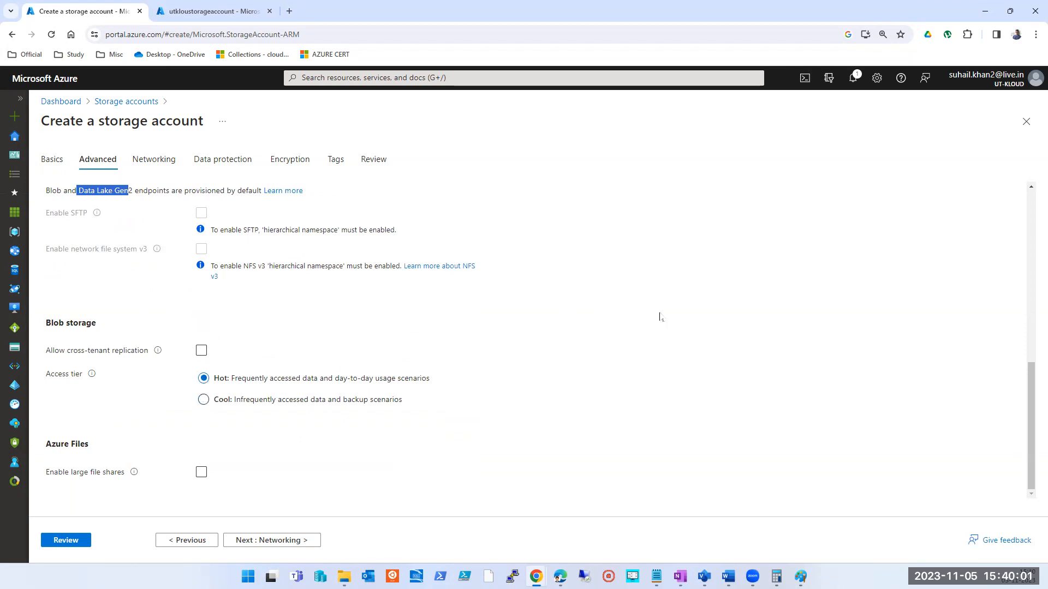
scroll(862, 386, "up", 2)
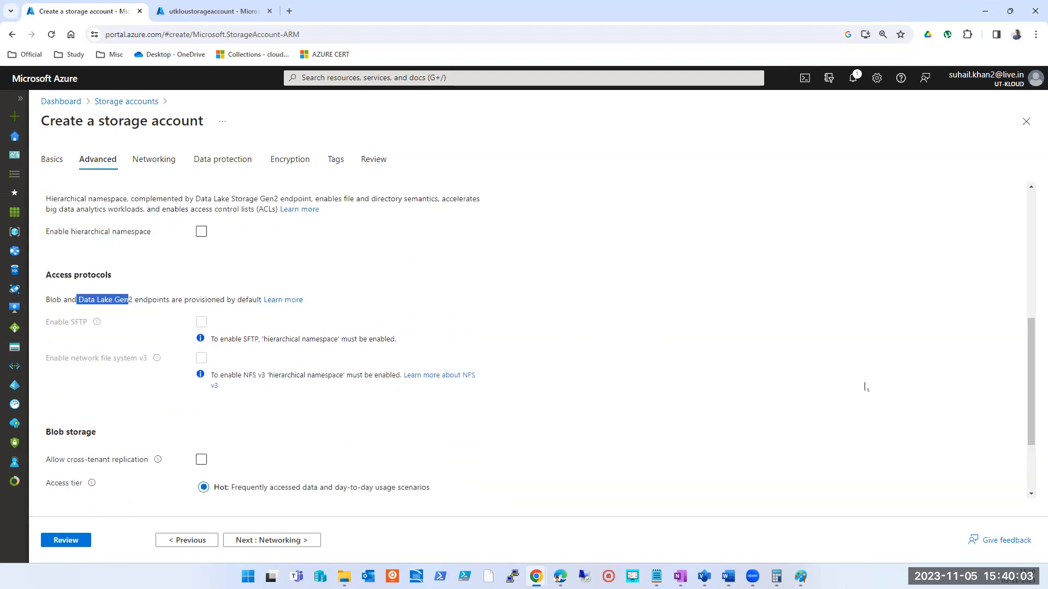
scroll(863, 376, "down", 2)
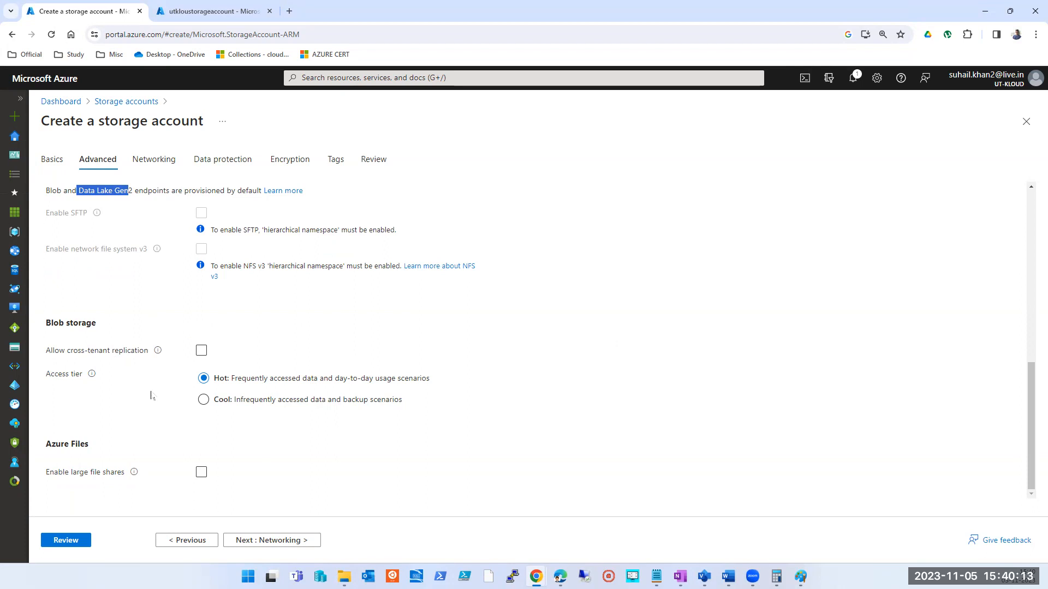
left_click(834, 417)
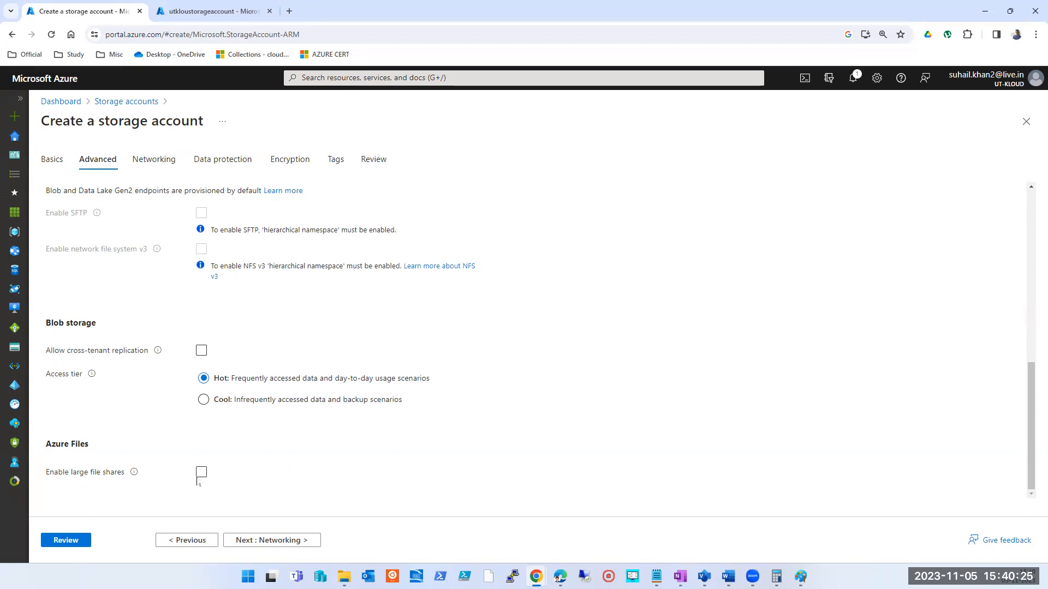
Proceed to the Networking settings, enable public access from selected virtual networks and IP addresses, and check the available virtual networks.
left_click(268, 540)
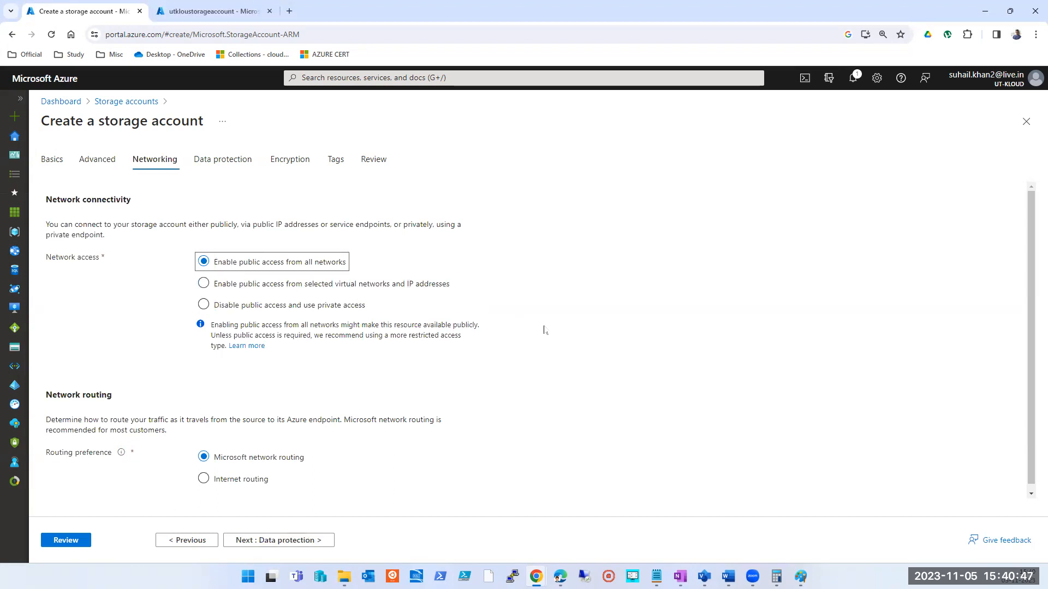
left_click(371, 285)
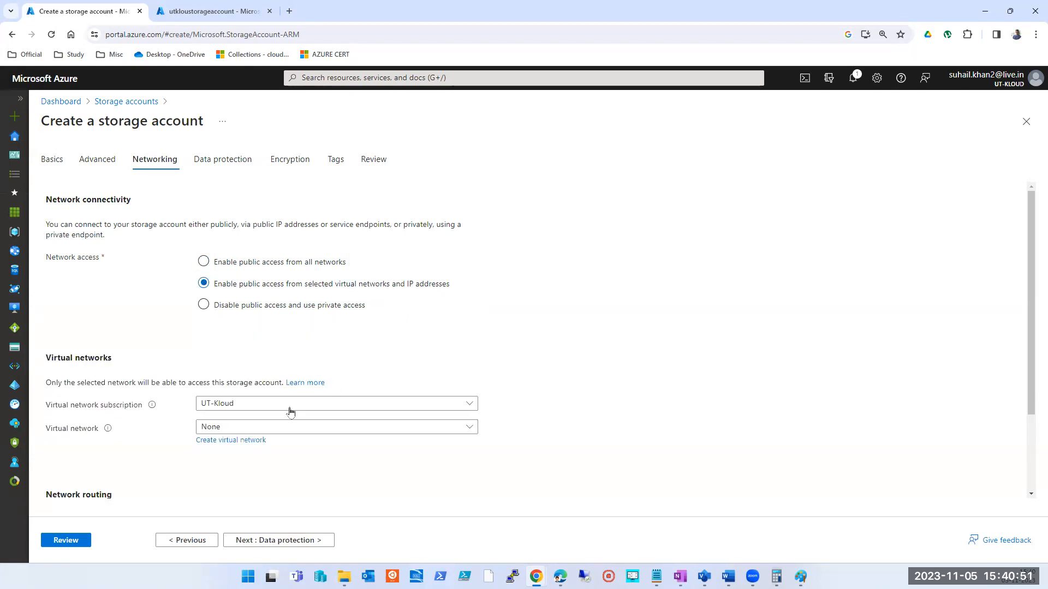
left_click(373, 428)
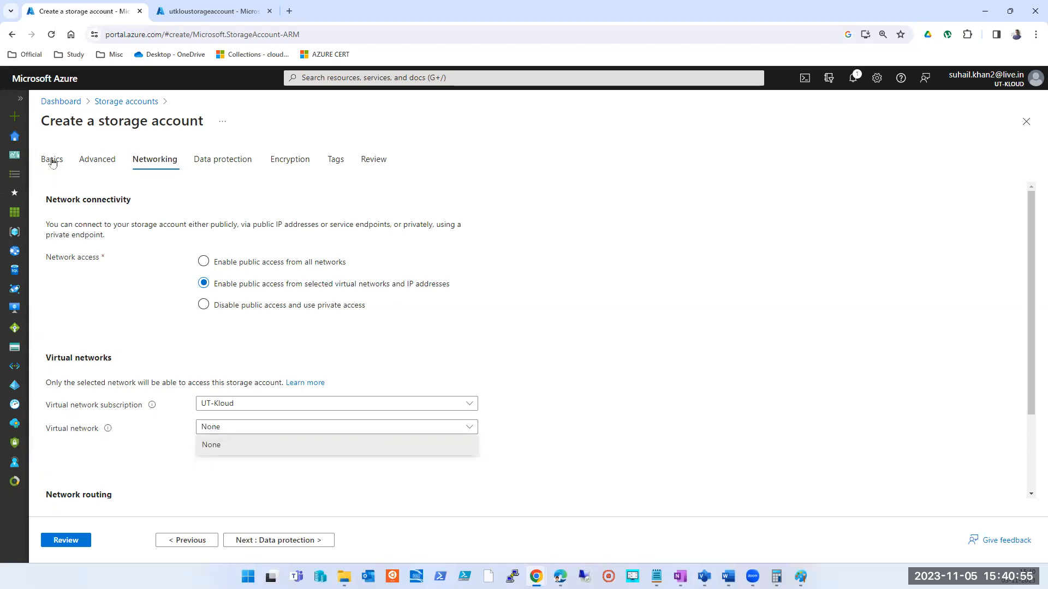
left_click(934, 283)
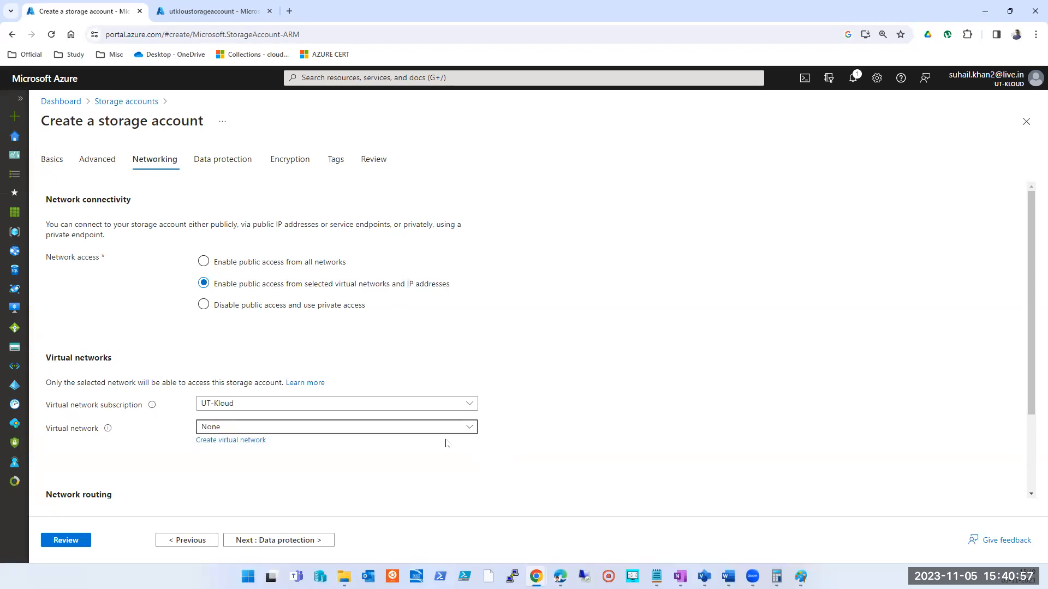
scroll(445, 438, "down", 2)
left_click(399, 324)
left_click(706, 334)
scroll(289, 298, "up", 2)
left_click(800, 577)
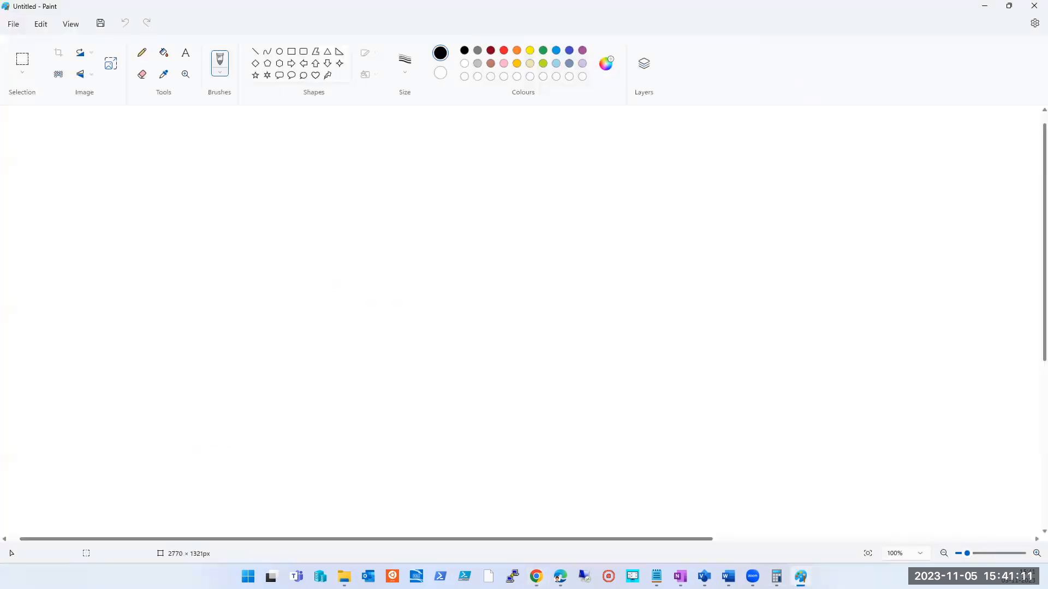
left_click(801, 577)
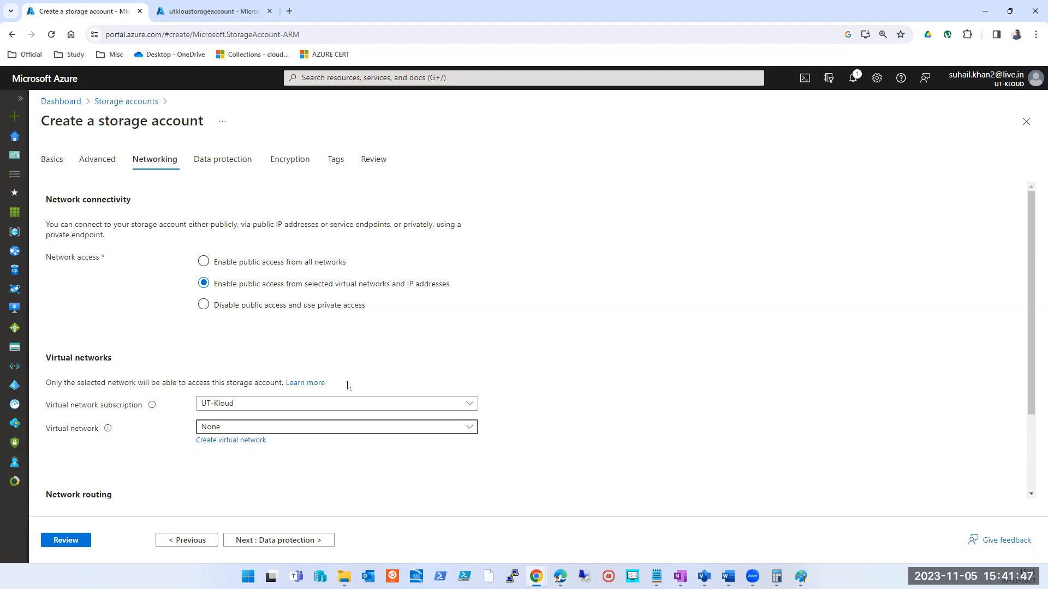
left_click(388, 432)
left_click(407, 441)
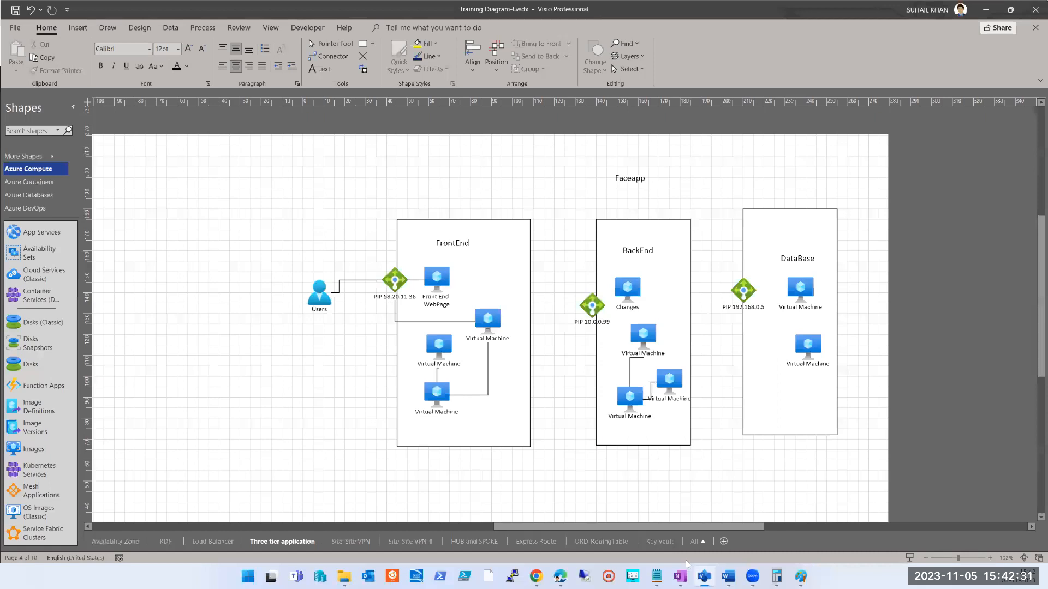
Switch to the Training Diagram drawing in Visio and open its Site-Site VPN-II page.
left_click(704, 576)
left_click(409, 542)
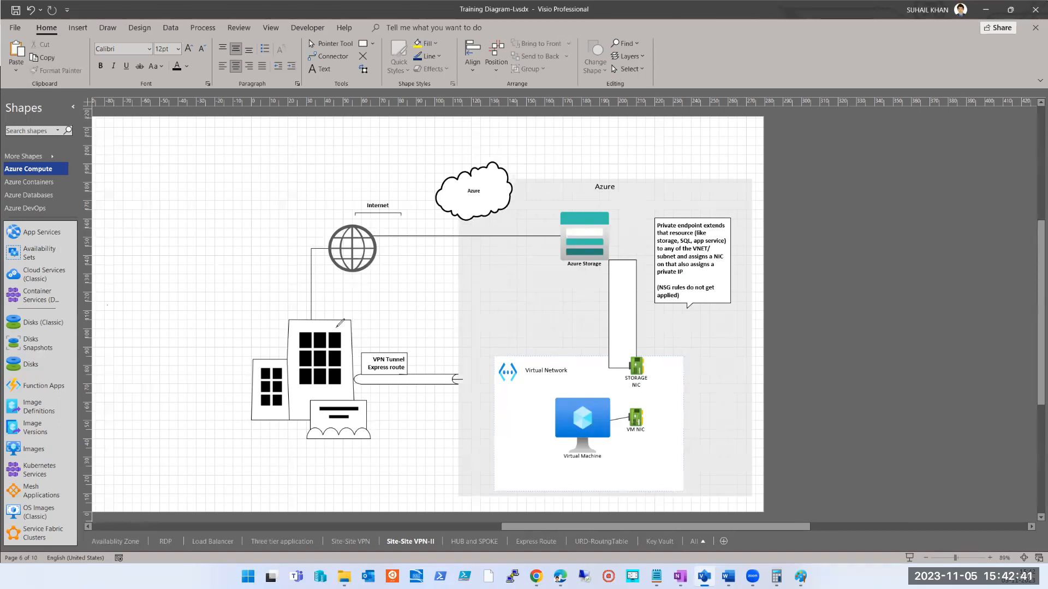
Sketch freehand lines from the office building, the Internet and the virtual machine to Azure Storage, and undo these strokes.
mouse_move(288, 341)
left_mouse_down()
mouse_move(292, 254)
mouse_move(582, 226)
left_mouse_up()
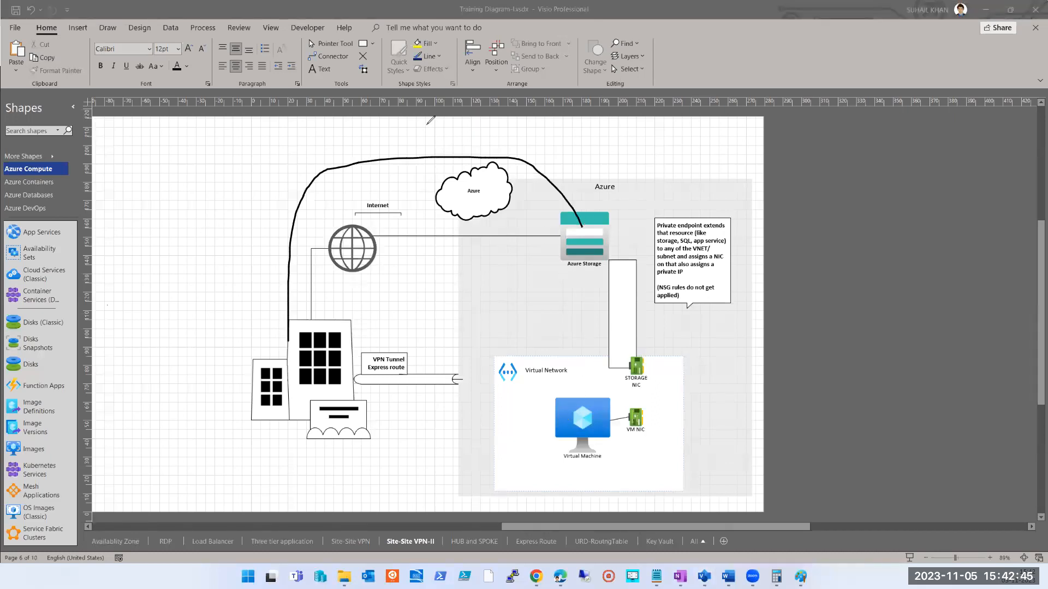
mouse_move(372, 186)
left_mouse_down()
mouse_move(573, 174)
mouse_move(589, 218)
left_mouse_up()
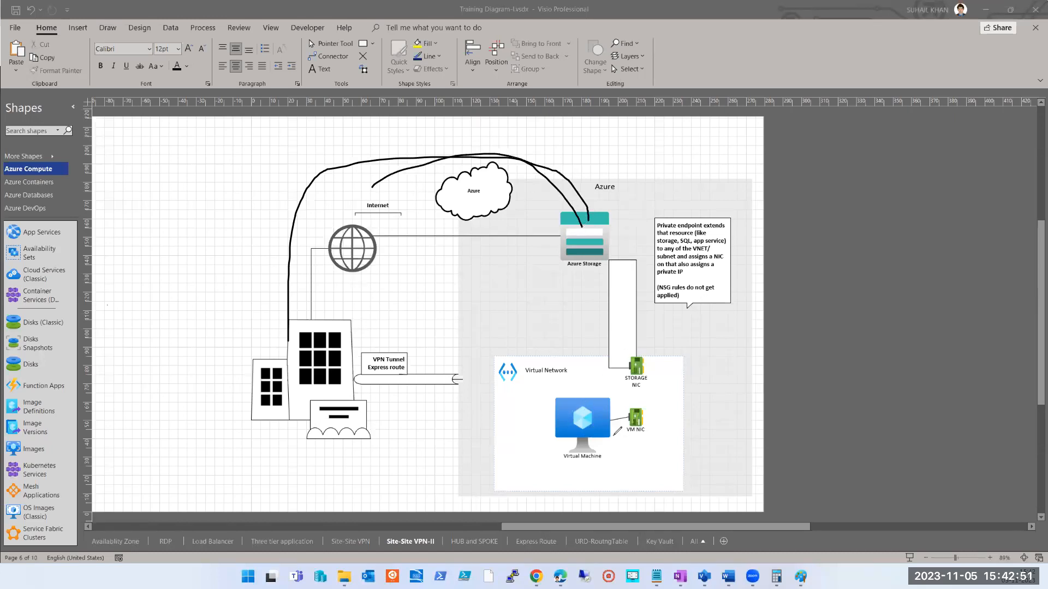
mouse_move(603, 433)
left_mouse_down()
mouse_move(824, 346)
mouse_move(747, 142)
left_mouse_up()
left_click_drag(648, 138, 588, 217)
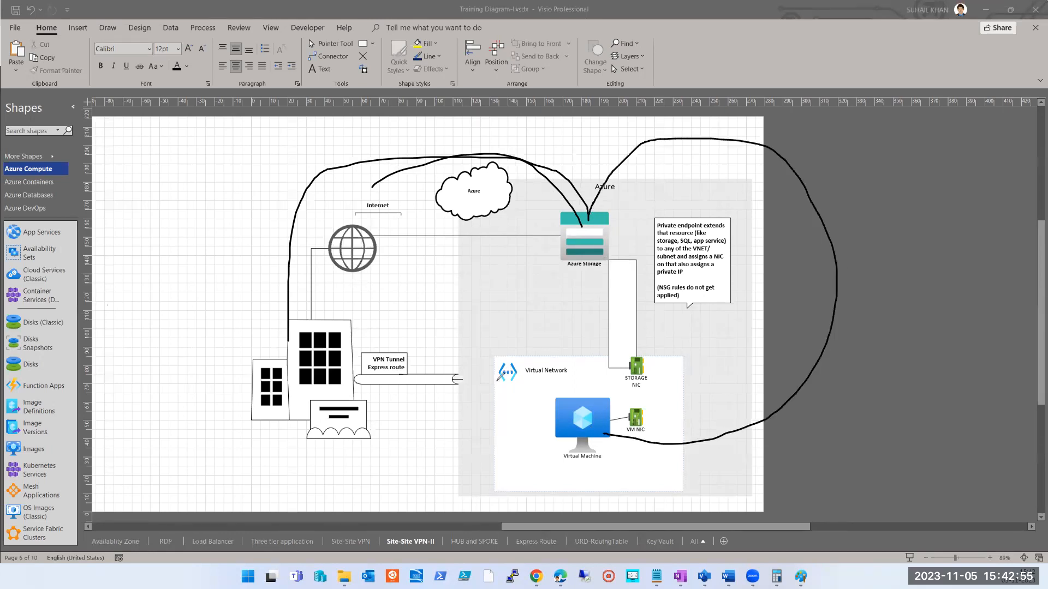
key("ctrl+z")
key("ctrl+z")
key("ctrl+z")
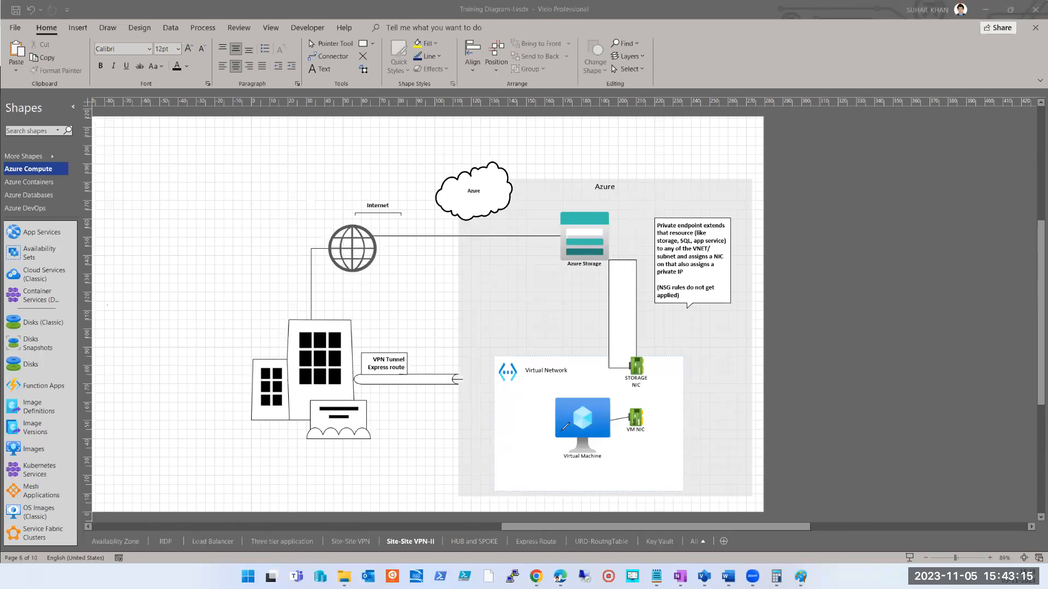
Sketch two freehand paths from the virtual machine through the Internet globe to Azure Storage.
left_click_drag(561, 410, 570, 250)
key("ctrl+z")
mouse_move(559, 418)
left_mouse_down()
mouse_move(407, 401)
mouse_move(343, 303)
mouse_move(471, 173)
mouse_move(582, 228)
left_mouse_up()
mouse_move(560, 431)
left_mouse_down()
mouse_move(358, 310)
mouse_move(349, 285)
left_mouse_up()
left_click_drag(452, 195, 583, 229)
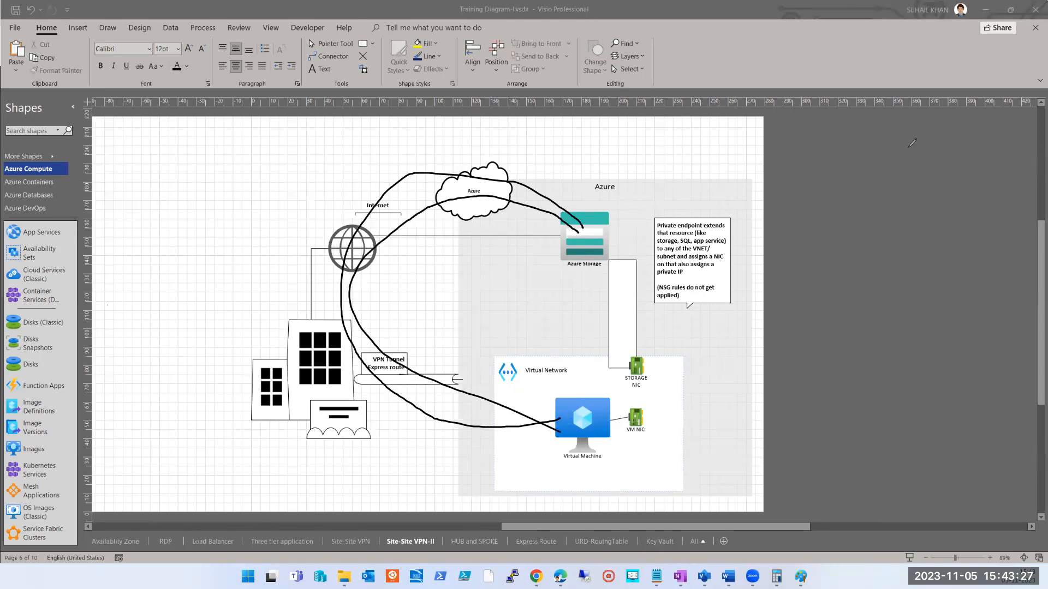
Sketch three crossing freehand lines beside Azure Storage and undo all annotation strokes on the diagram.
mouse_move(924, 127)
left_mouse_down()
mouse_move(677, 182)
mouse_move(616, 209)
left_mouse_up()
left_click_drag(661, 144, 664, 274)
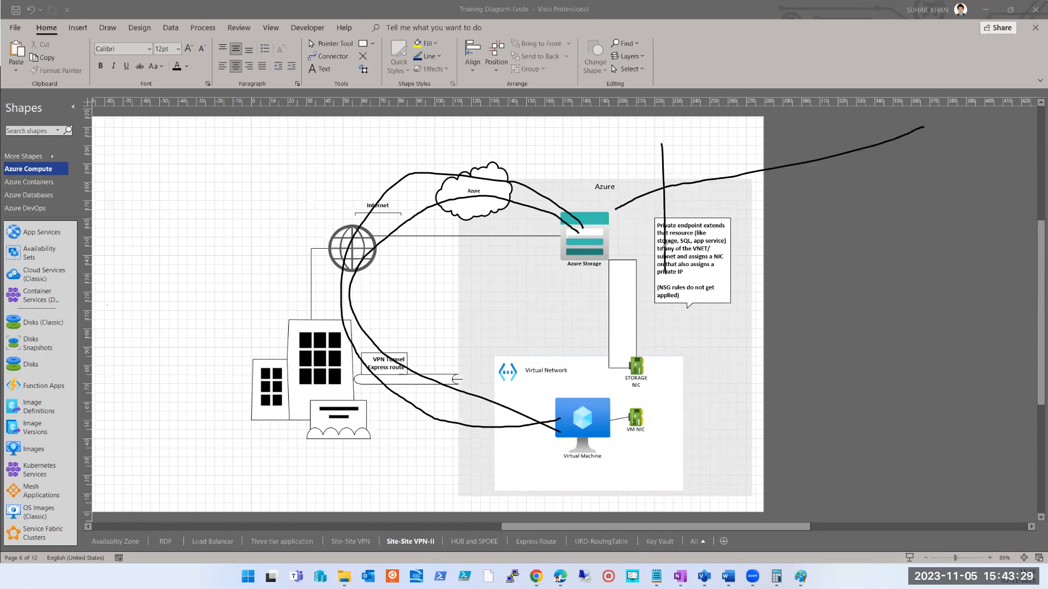
left_click_drag(601, 176, 817, 207)
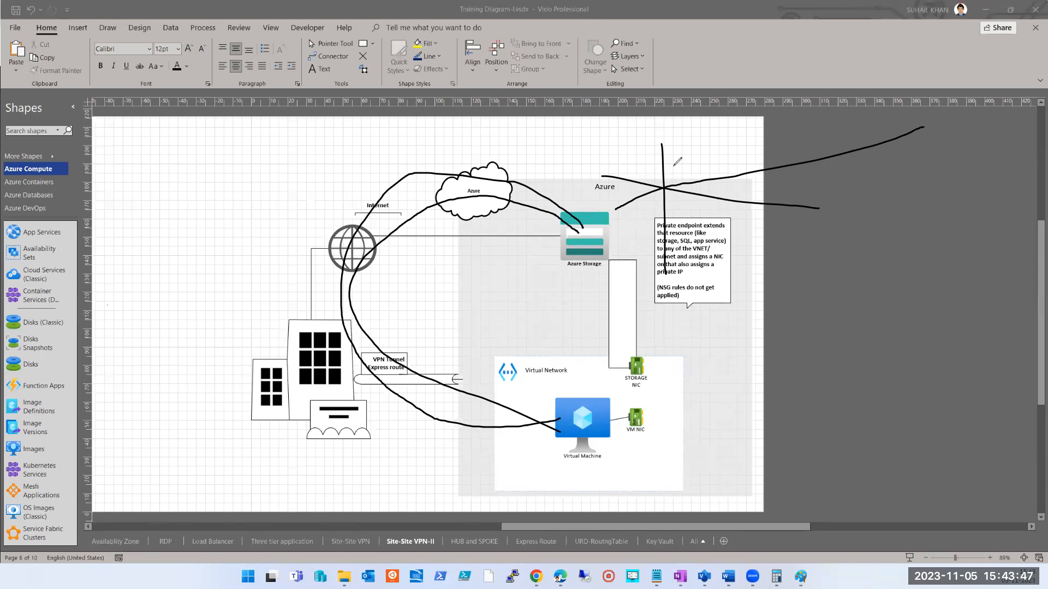
key("ctrl+z")
key("ctrl+z")
key("ctrl+z")
key("ctrl+z")
key("ctrl+z")
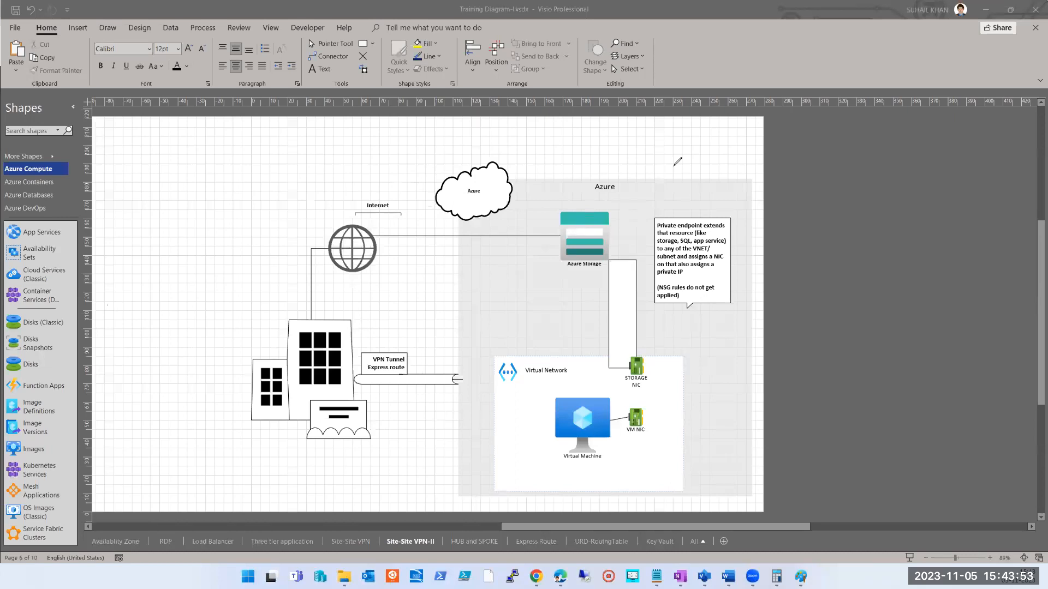
Sketch a direct freehand line from the virtual machine up to Azure Storage and clear the annotation.
left_click_drag(582, 407, 577, 248)
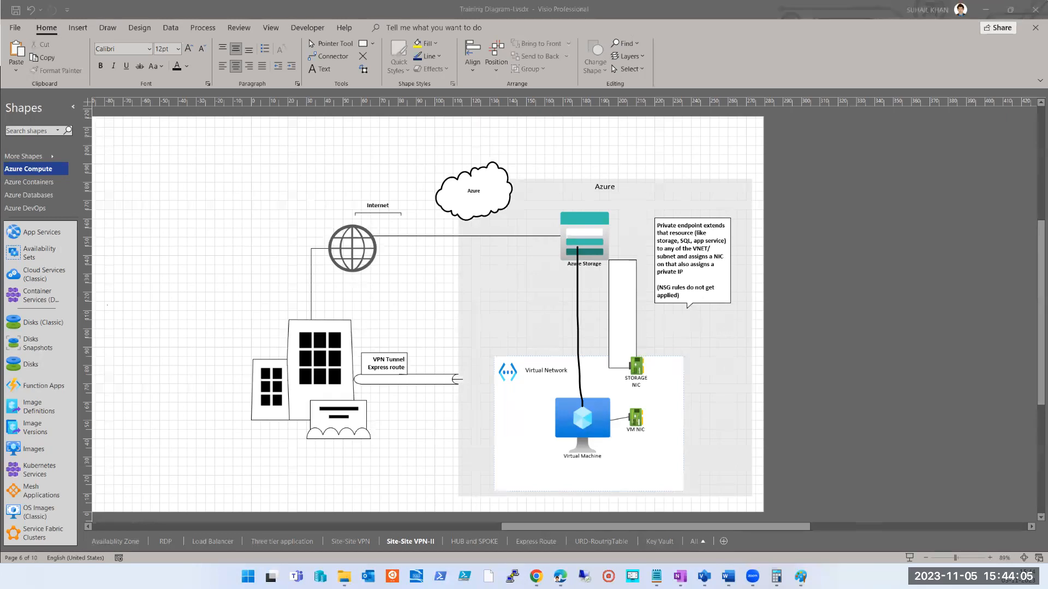
key("Escape")
Return to the storage account's Networking settings in Chrome and select public access from selected virtual networks and IP addresses.
left_click(680, 576)
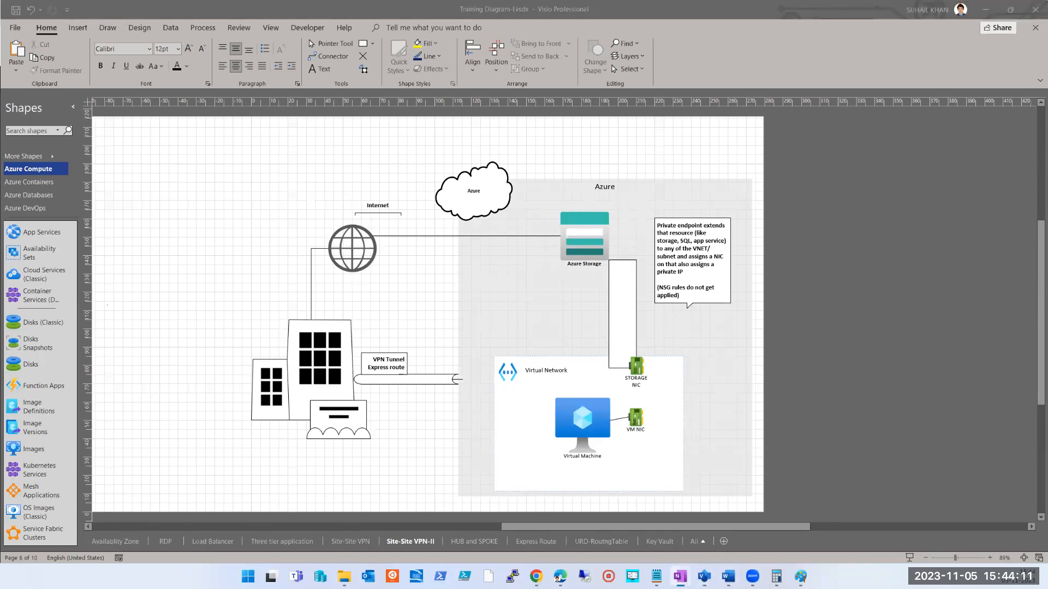
left_click(680, 576)
left_click(537, 577)
left_click(594, 479)
left_click(219, 262)
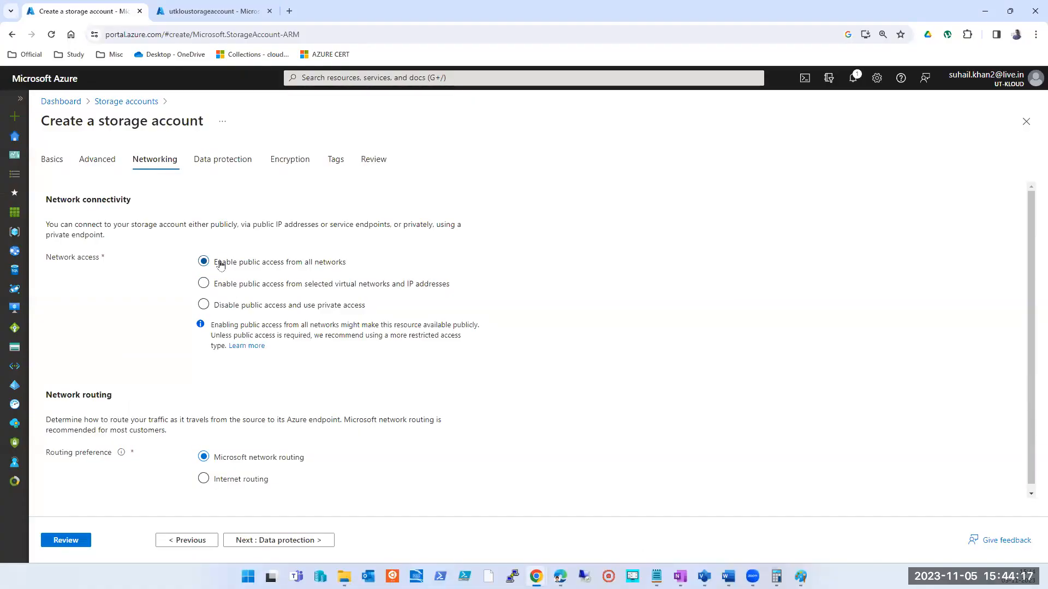
left_click(216, 284)
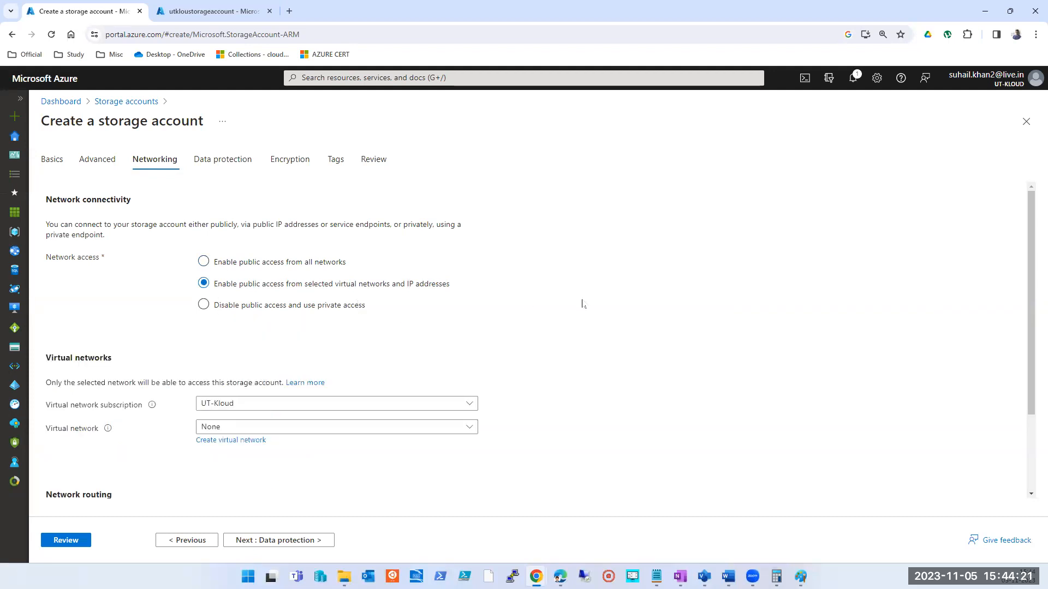
left_click(211, 428)
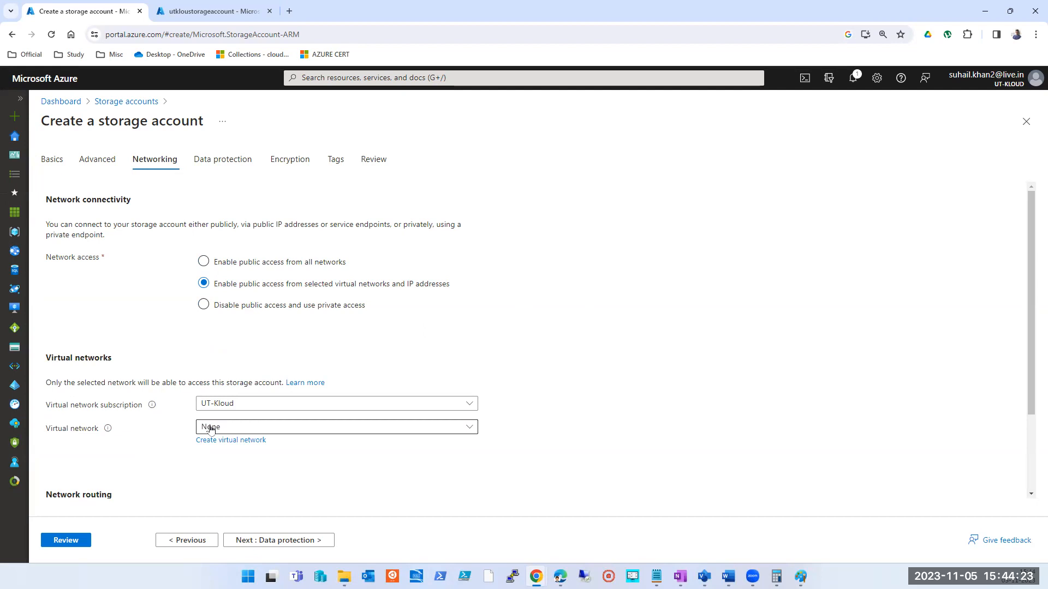
left_click(652, 405)
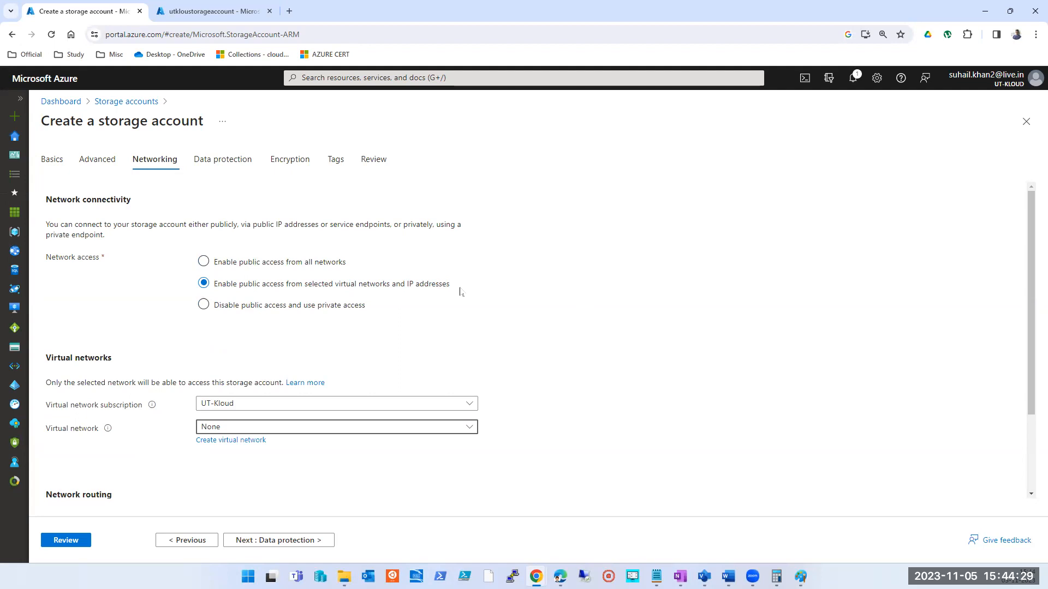
Set the network access to disable public access and use private access, checking the private endpoint layout in the Visio diagram.
left_click(296, 309)
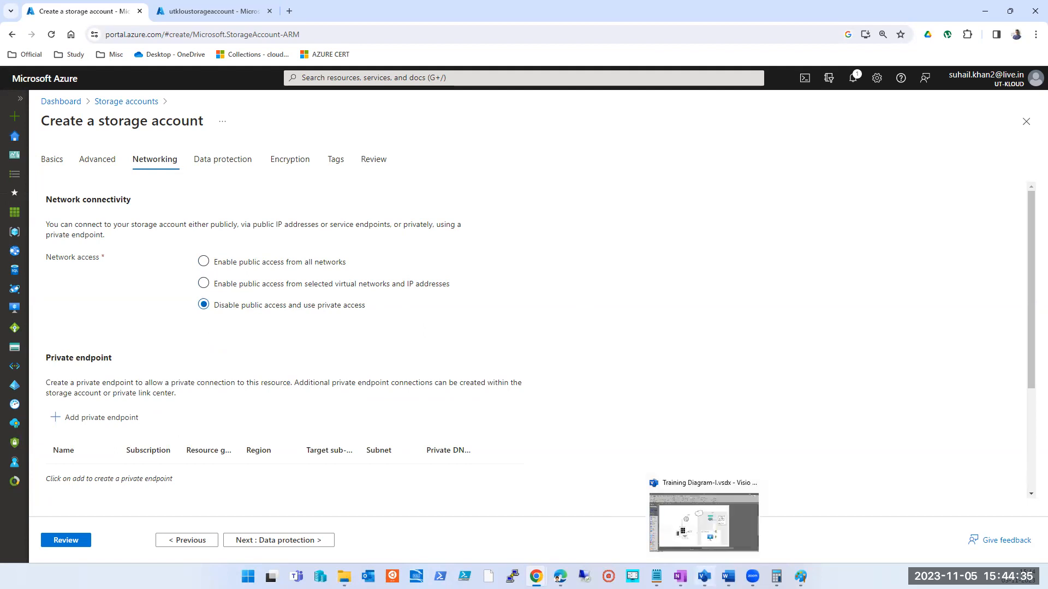
left_click(703, 576)
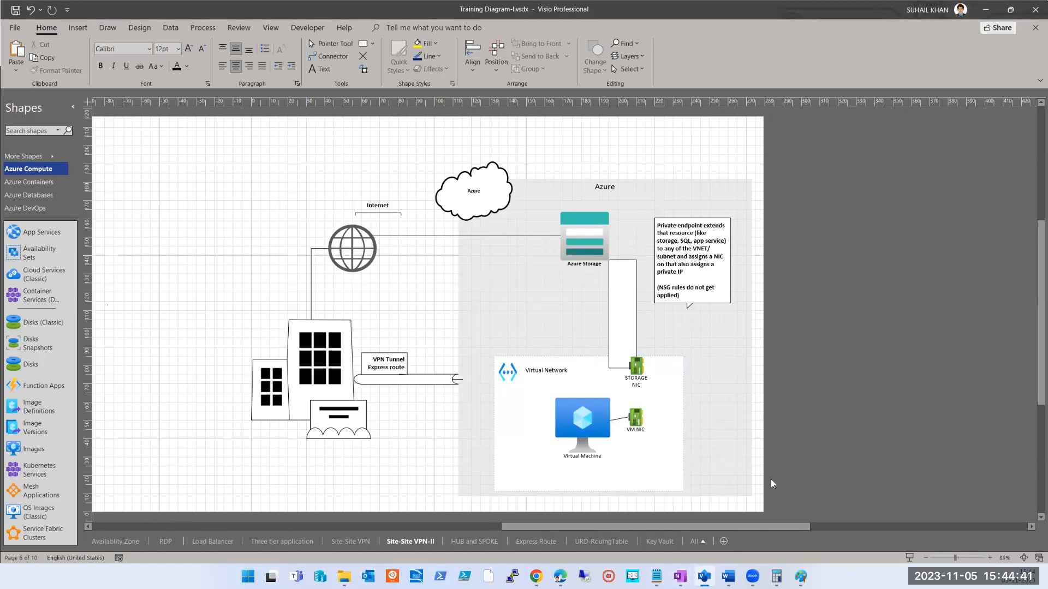
left_click(704, 576)
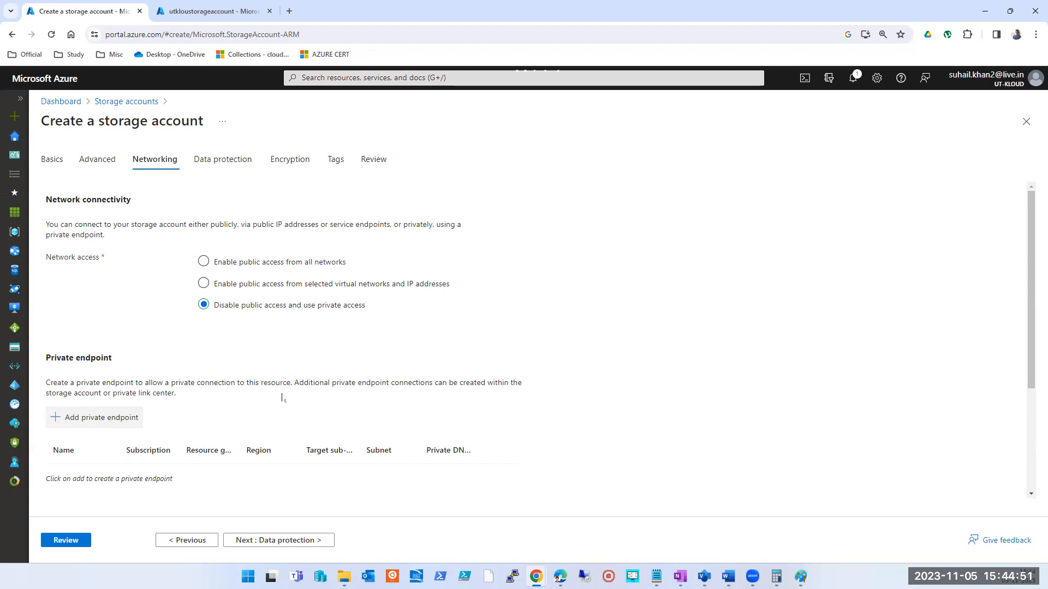
Inspect the virtual network choices for a new private endpoint and close the form without creating one.
scroll(283, 398, "down", 3)
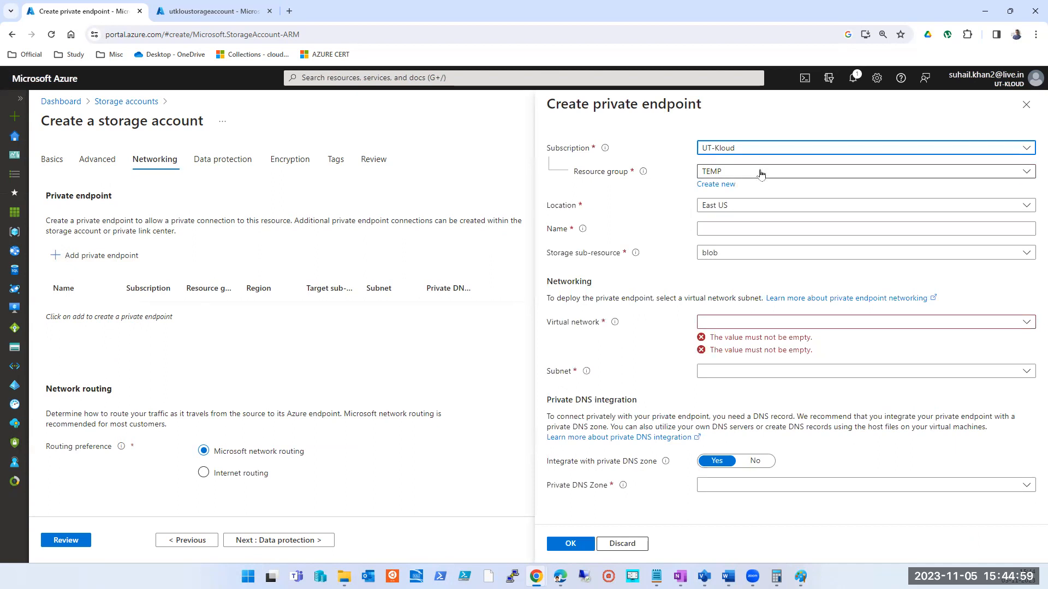
left_click(777, 327)
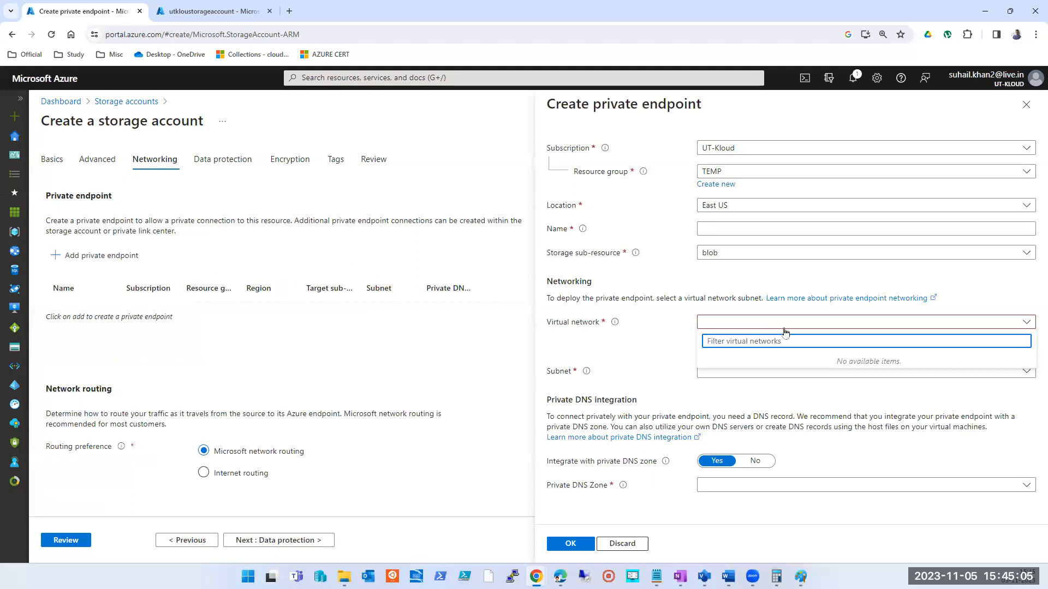
left_click(1027, 109)
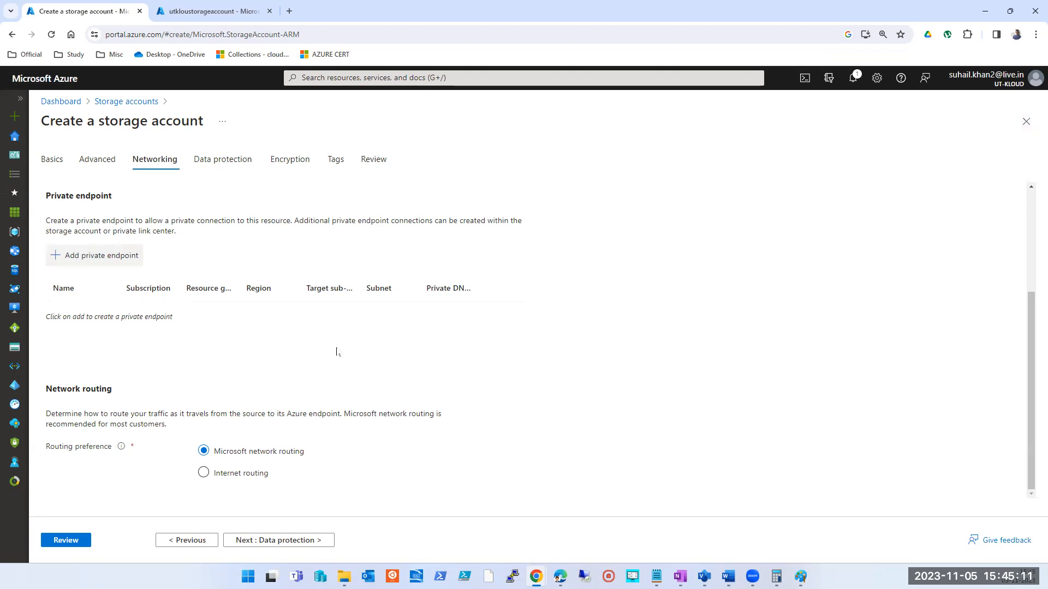
Switch to the Visio diagram and examine the storage NIC that links Azure Storage to the virtual network.
scroll(265, 363, "up", 3)
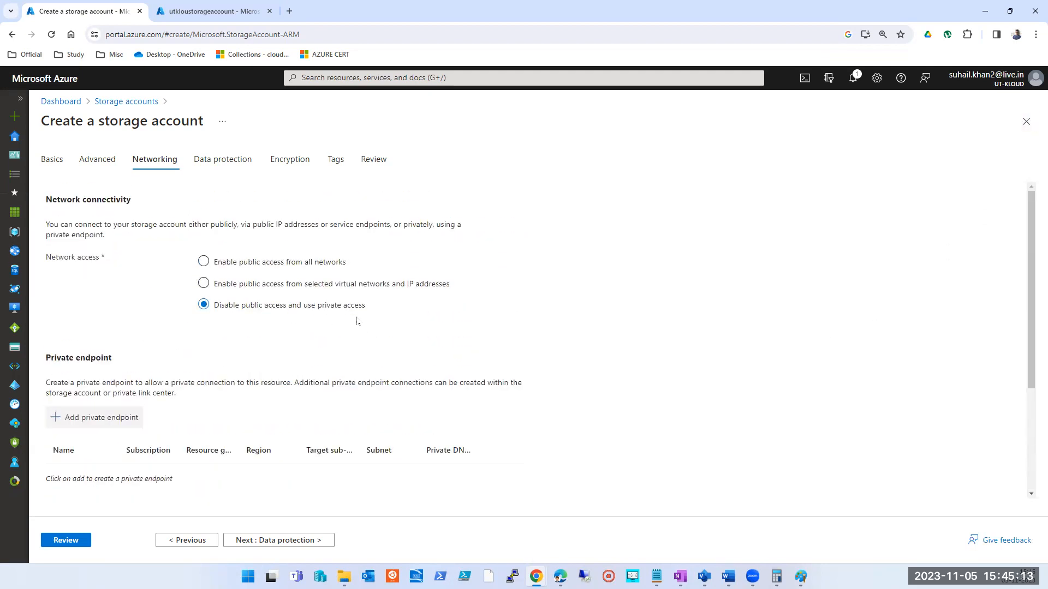
left_click(703, 576)
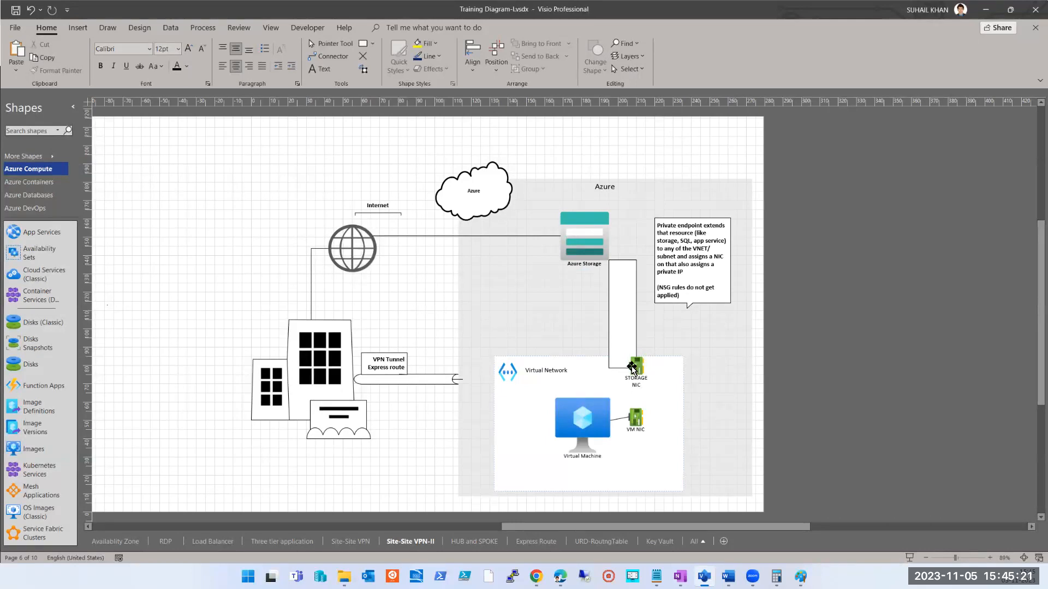
mouse_move(651, 369)
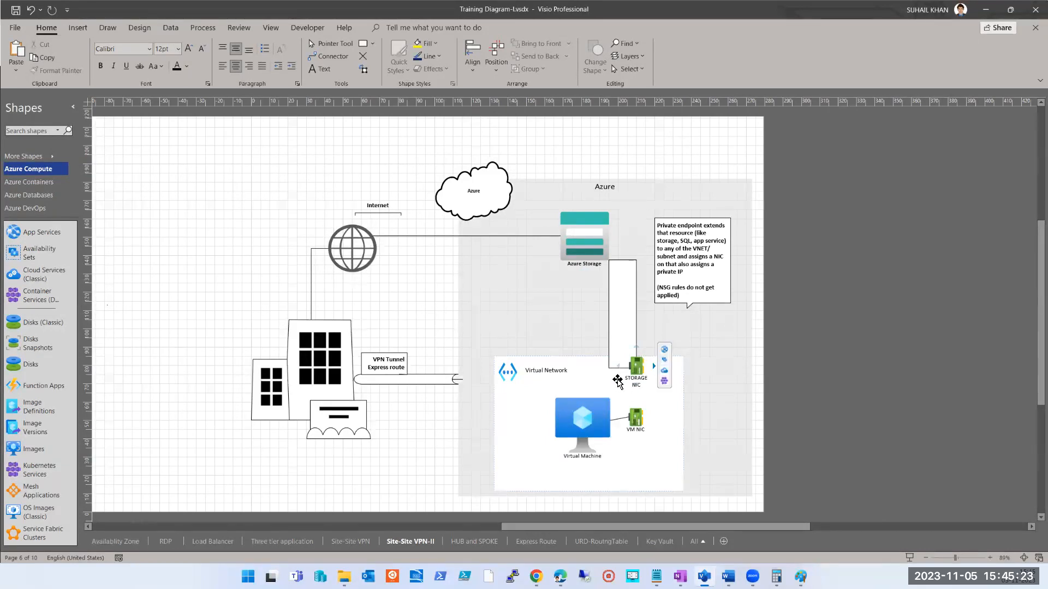
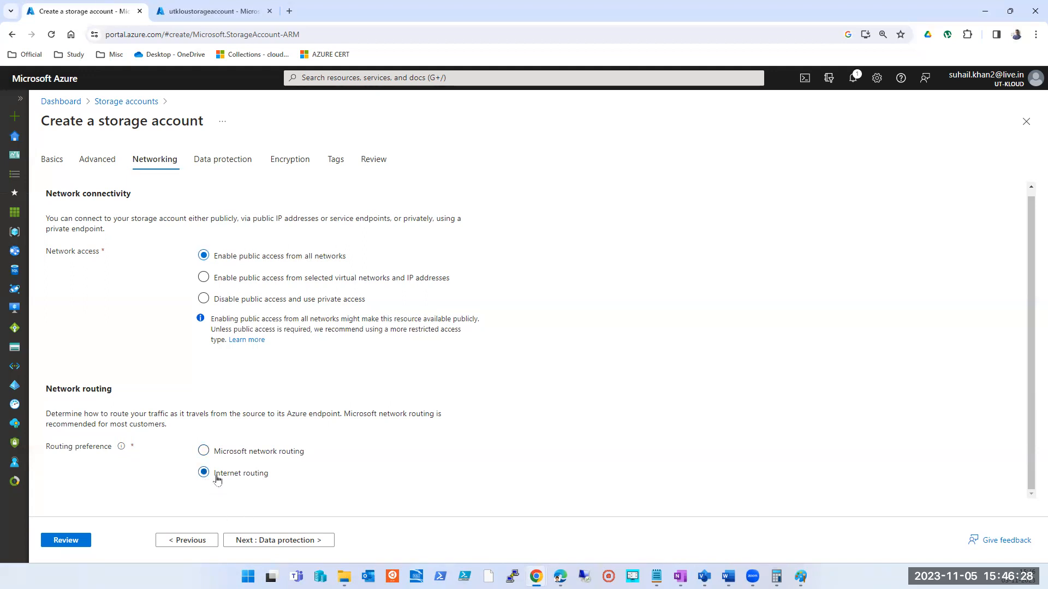
Set the routing preference to Microsoft network routing and go on to the Data protection settings, reviewing the Advanced settings on the way.
left_click(204, 452)
left_click(273, 540)
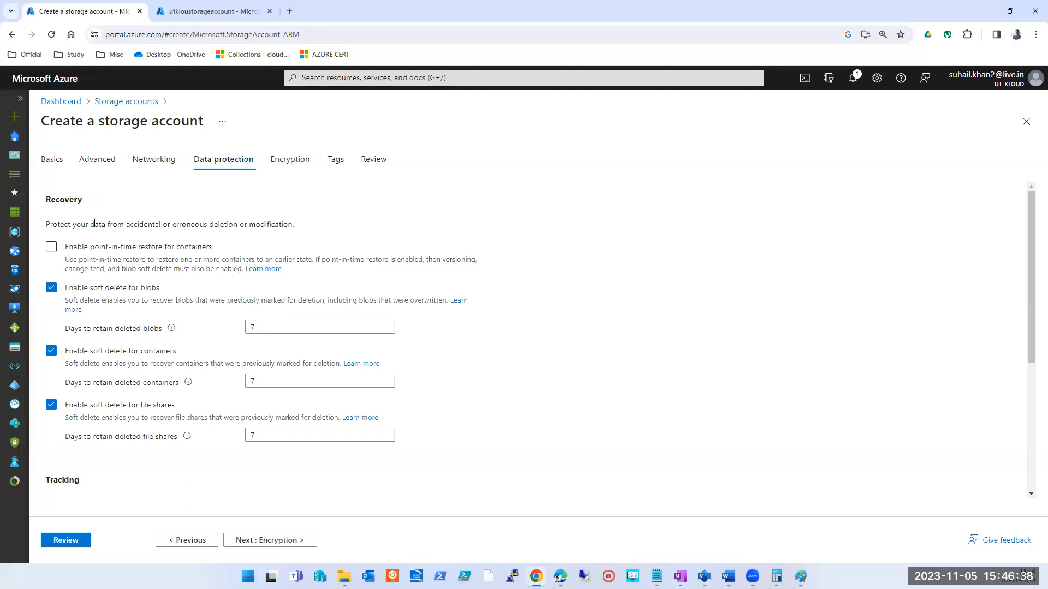
left_click(84, 161)
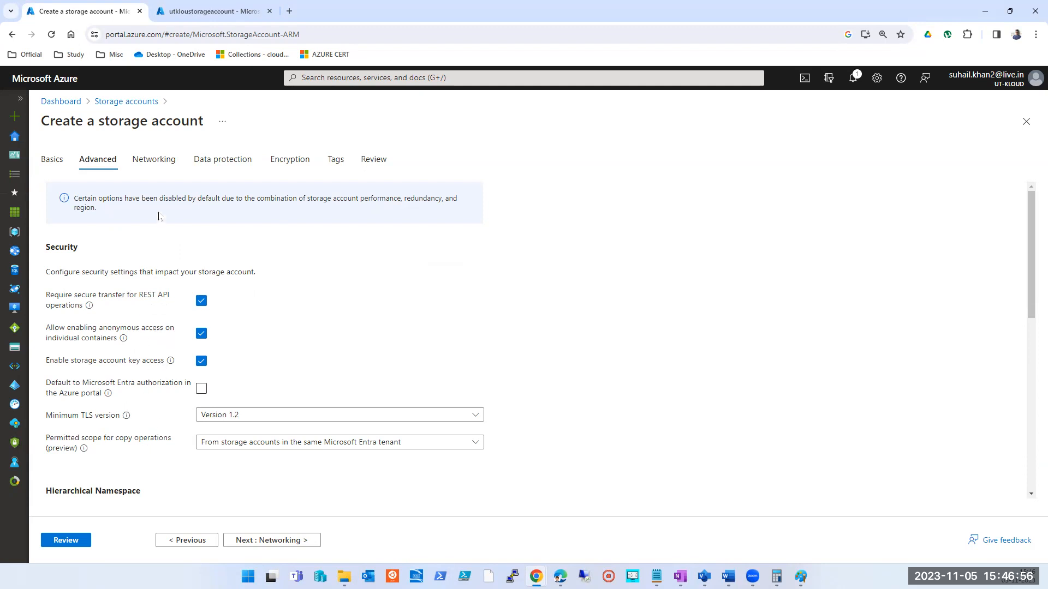
left_click(211, 162)
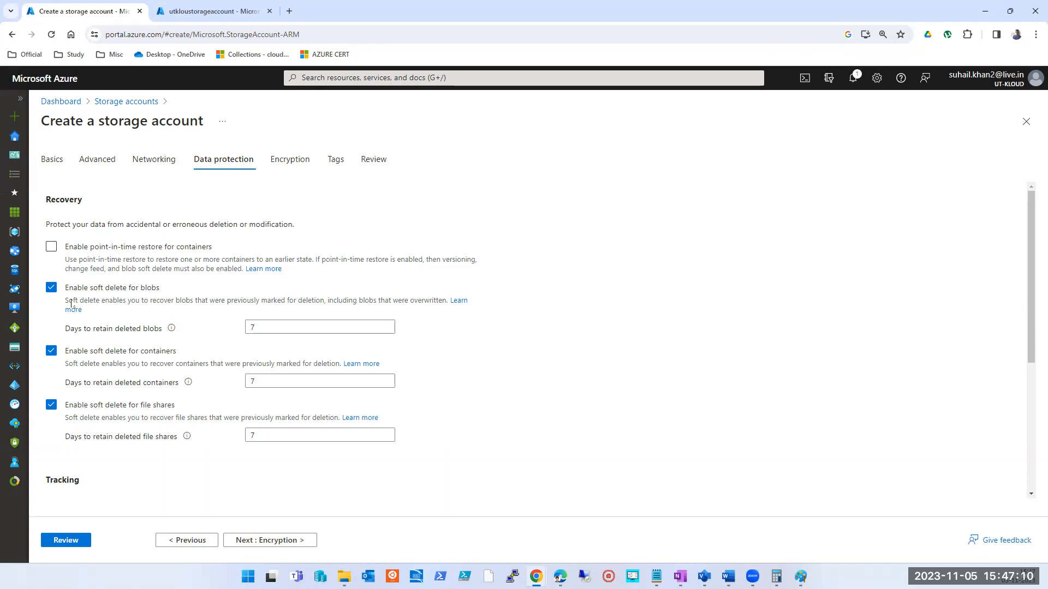
Turn off soft delete for blobs, containers and file shares in the recovery settings.
left_click(51, 287)
left_click(51, 327)
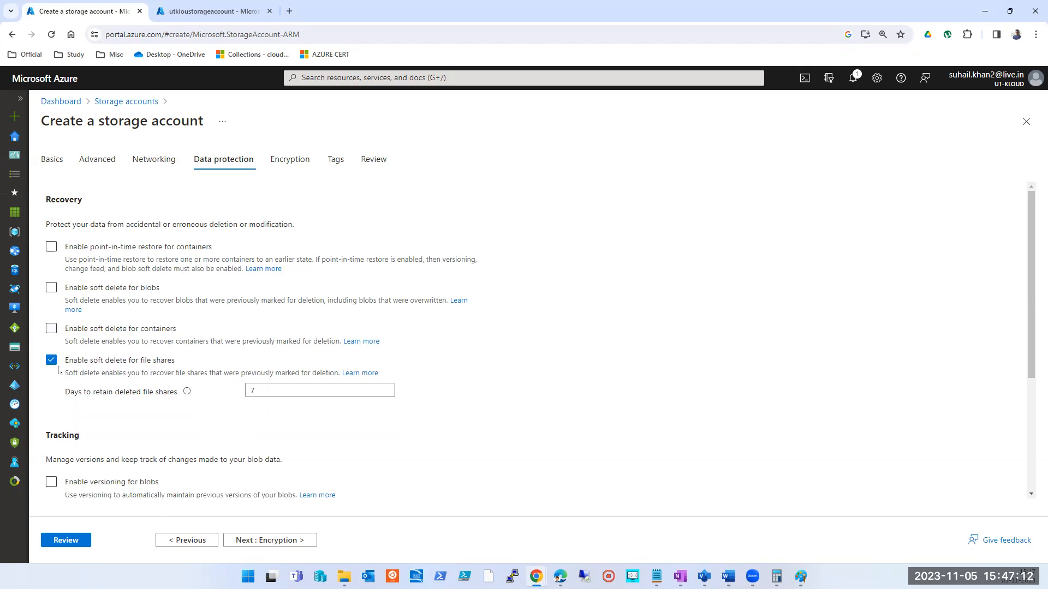
left_click(51, 360)
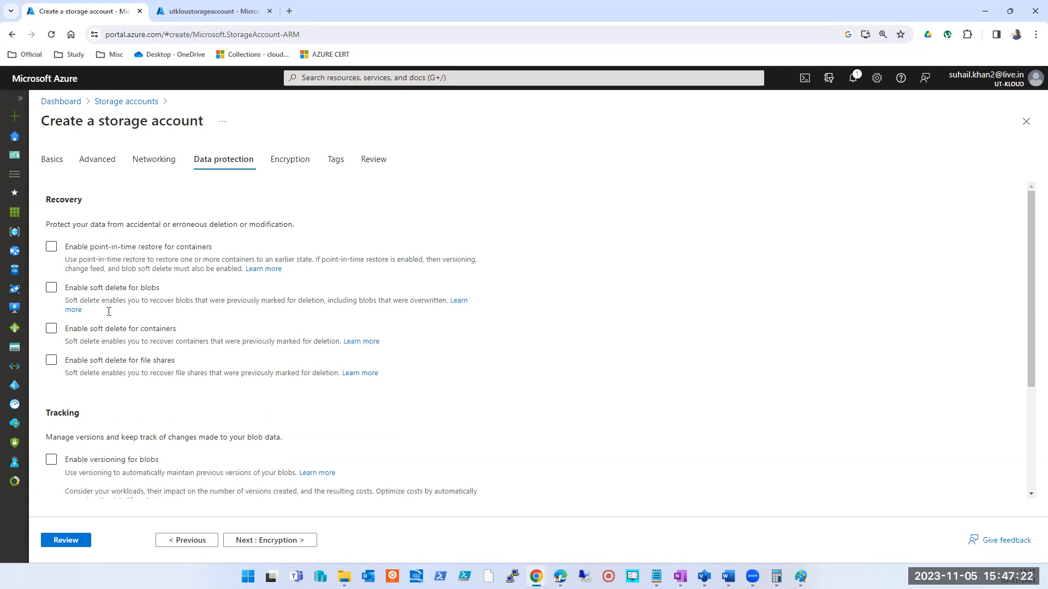
Enable point-in-time restore for containers in the recovery settings.
triple_click(205, 251)
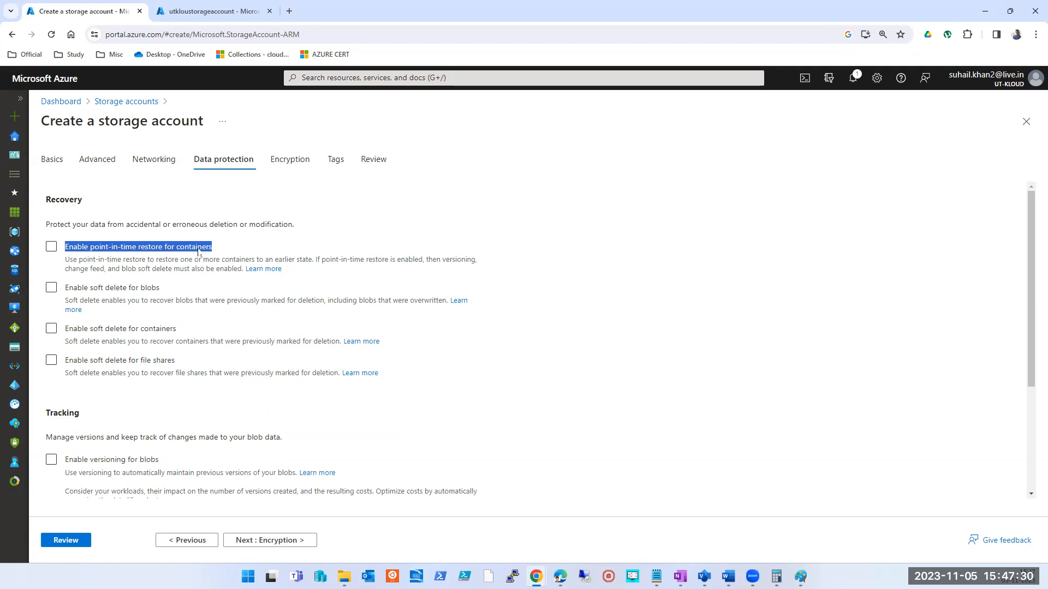
left_click(293, 229)
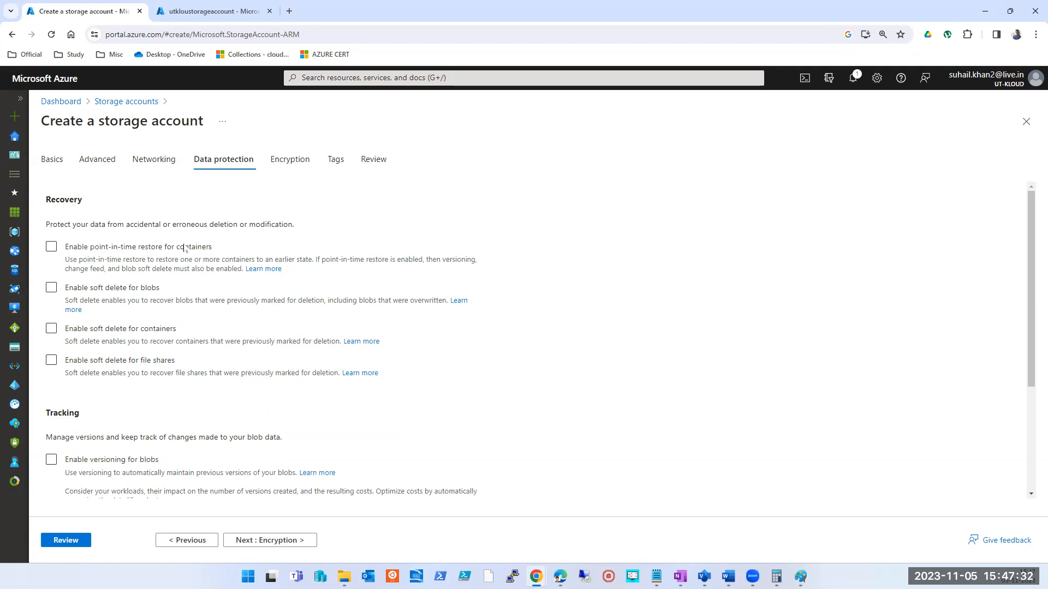
left_click(48, 248)
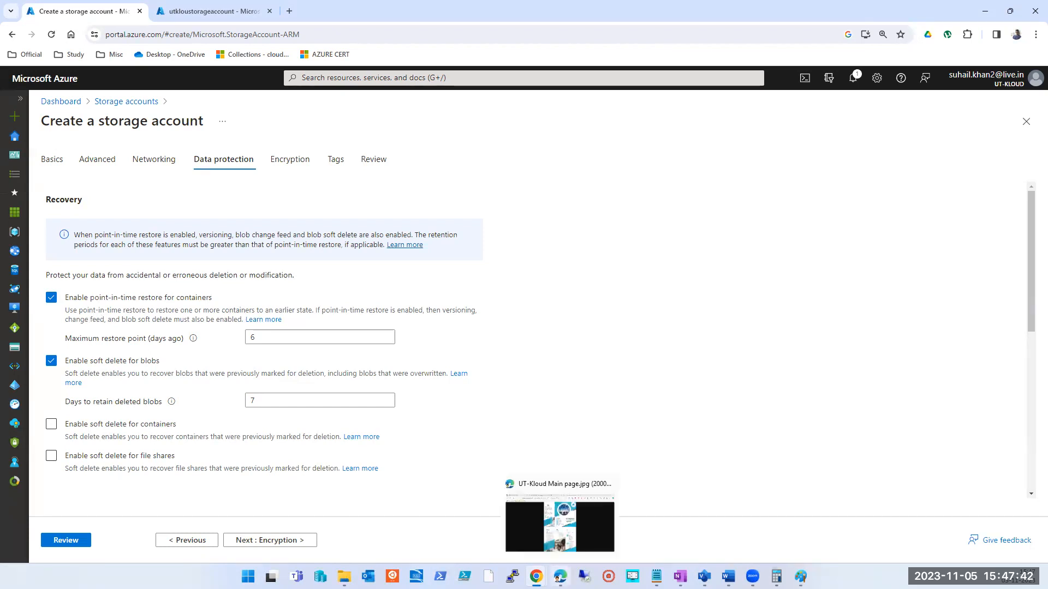
Create a private container named con2 in the existing storage account utkloustorageaccount.
mouse_move(535, 576)
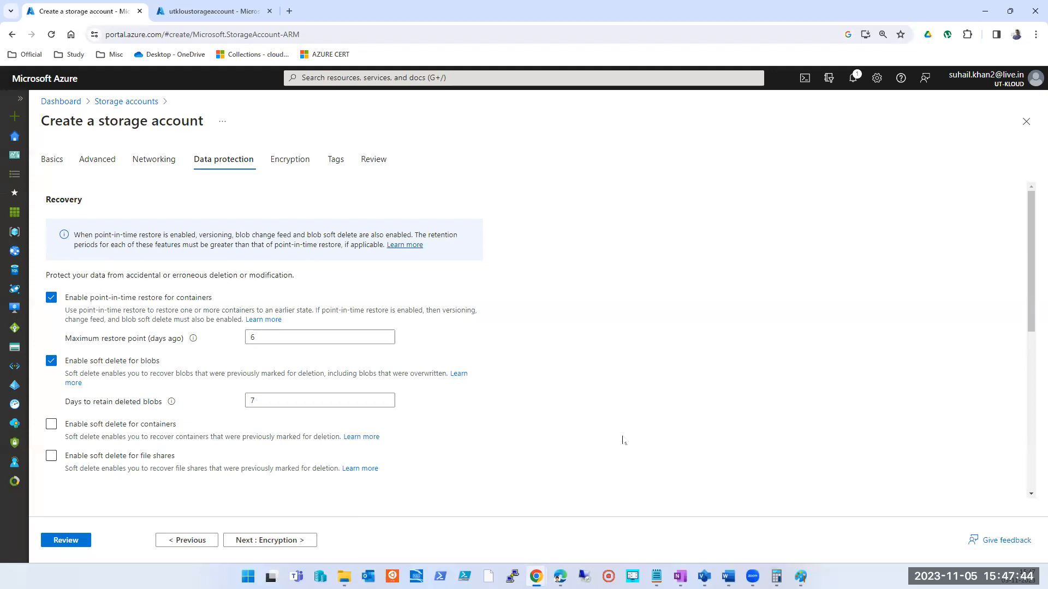
left_click(173, 12)
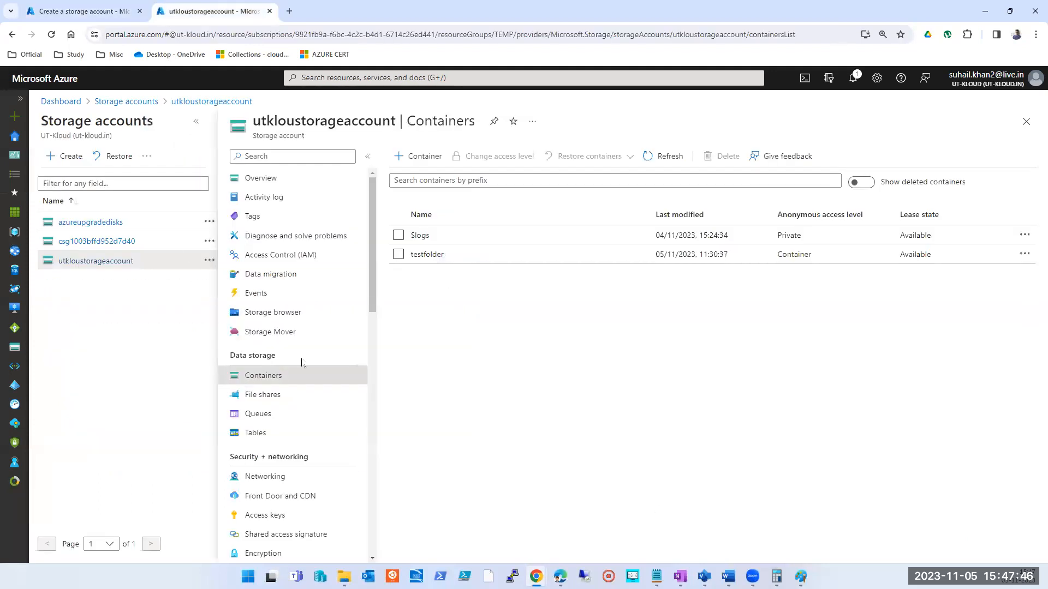
left_click(417, 158)
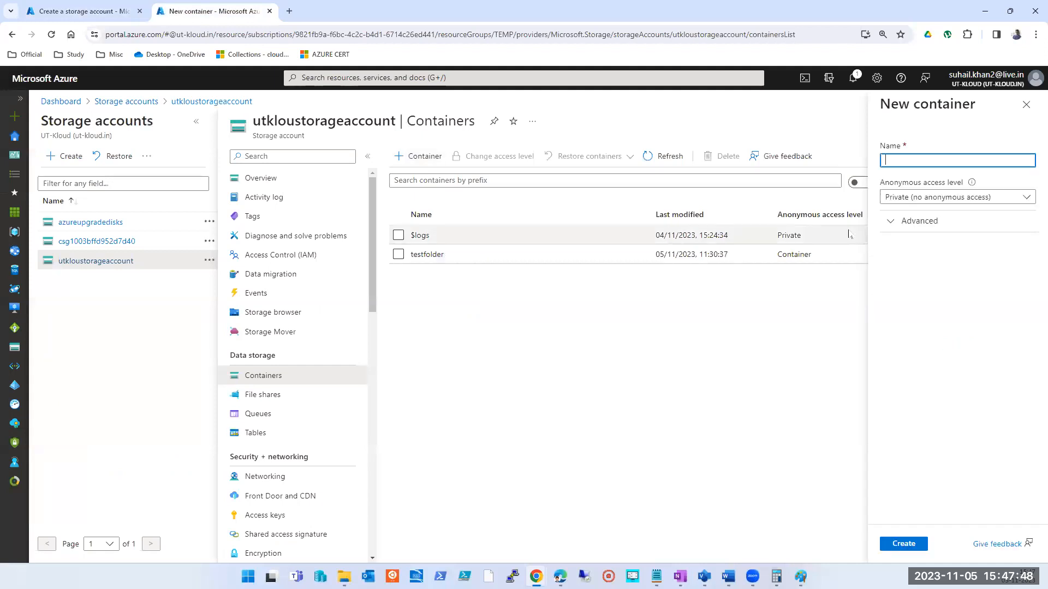
type("con2")
left_click(892, 548)
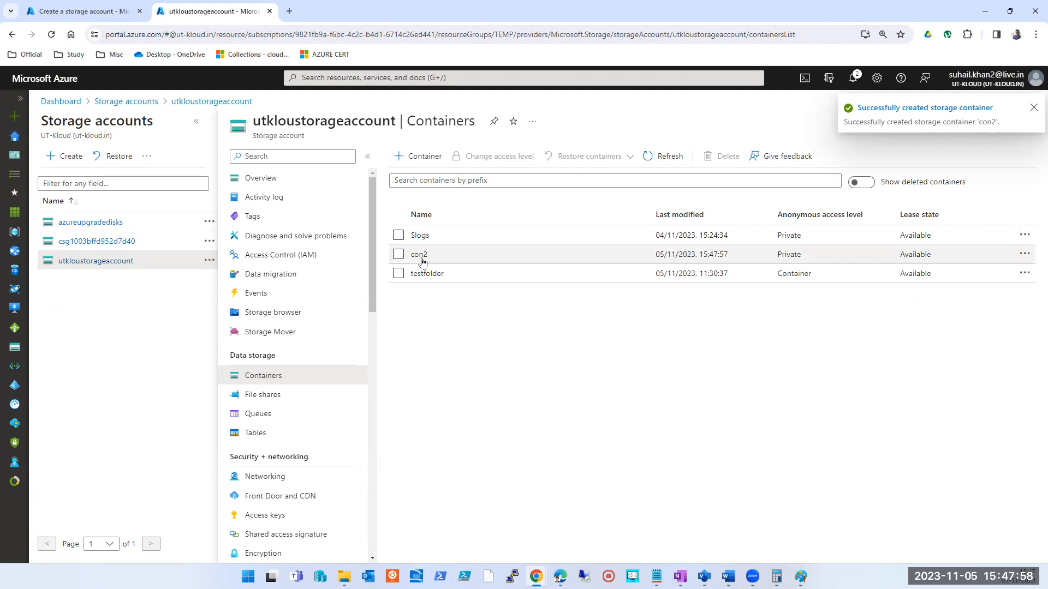
Upload the file UT-Kloud Main page.jpg to the con2 container, then return to the container list and refresh it.
left_click(421, 259)
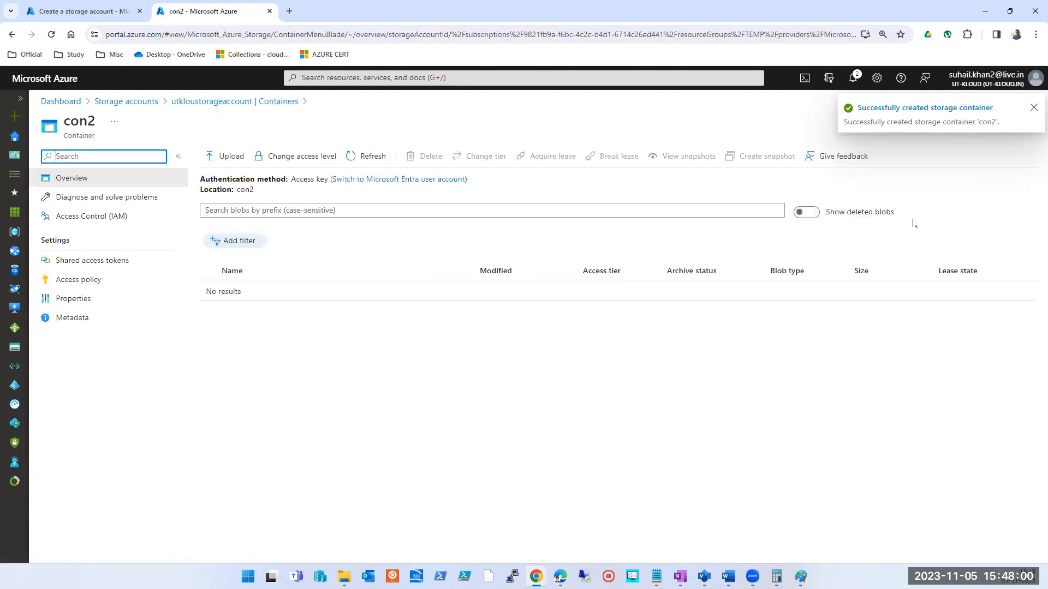
left_click(228, 156)
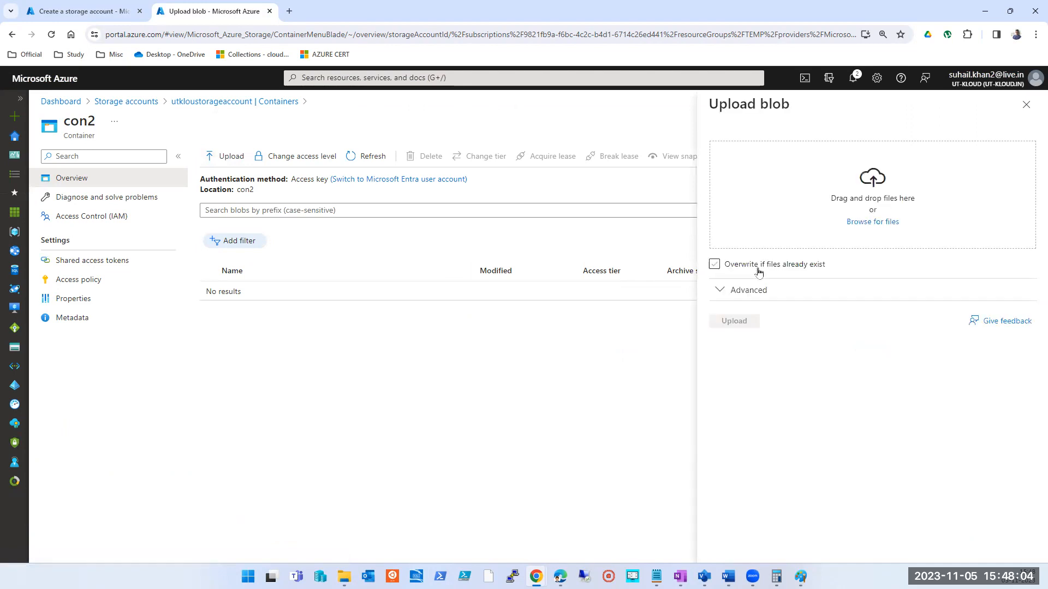
left_click(864, 222)
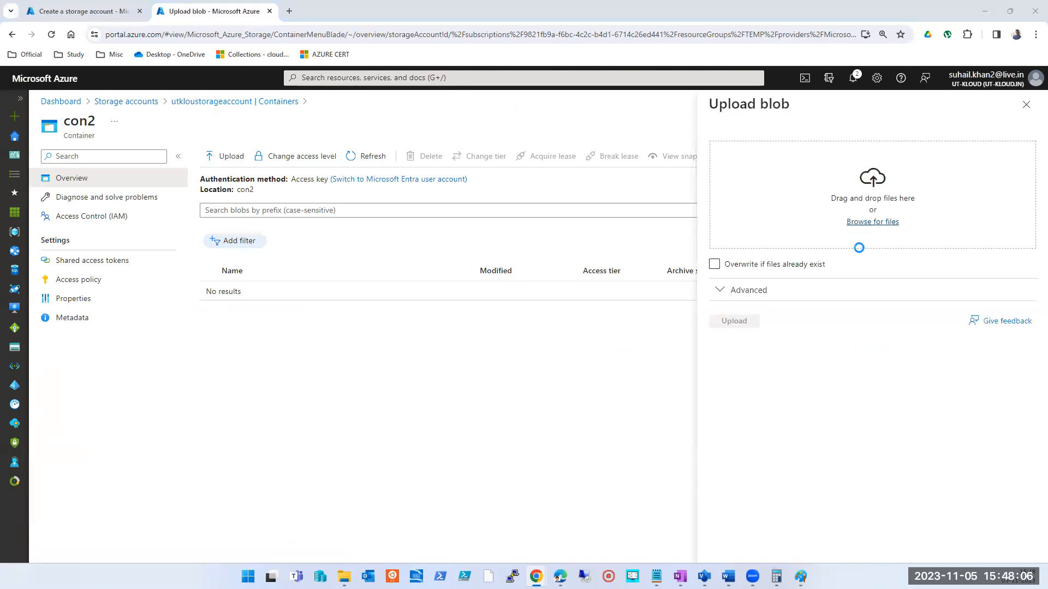
left_click(144, 122)
left_click(360, 228)
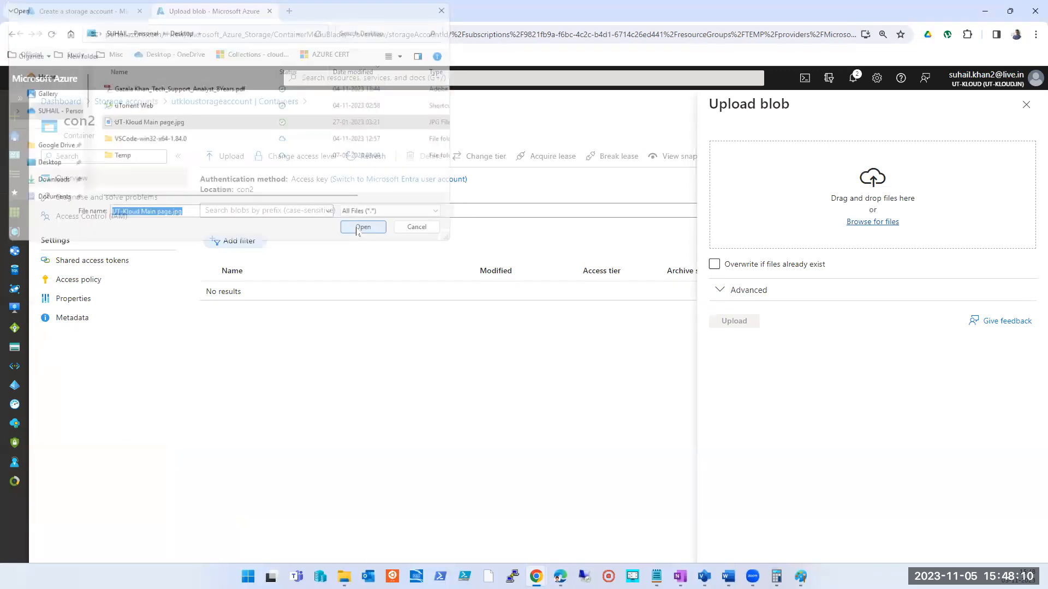
left_click(734, 322)
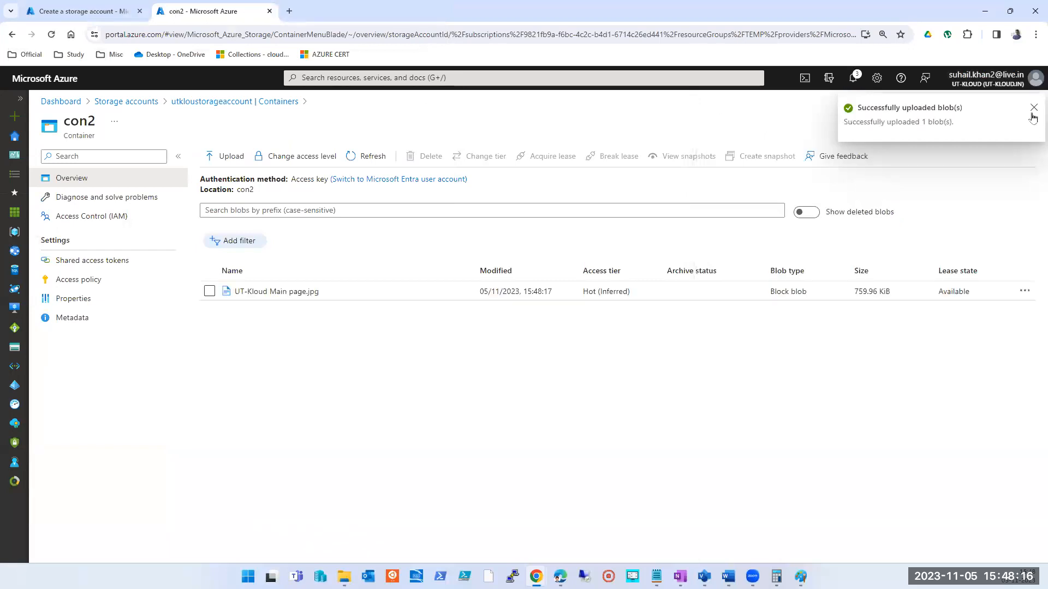
left_click(1034, 110)
left_click(1027, 122)
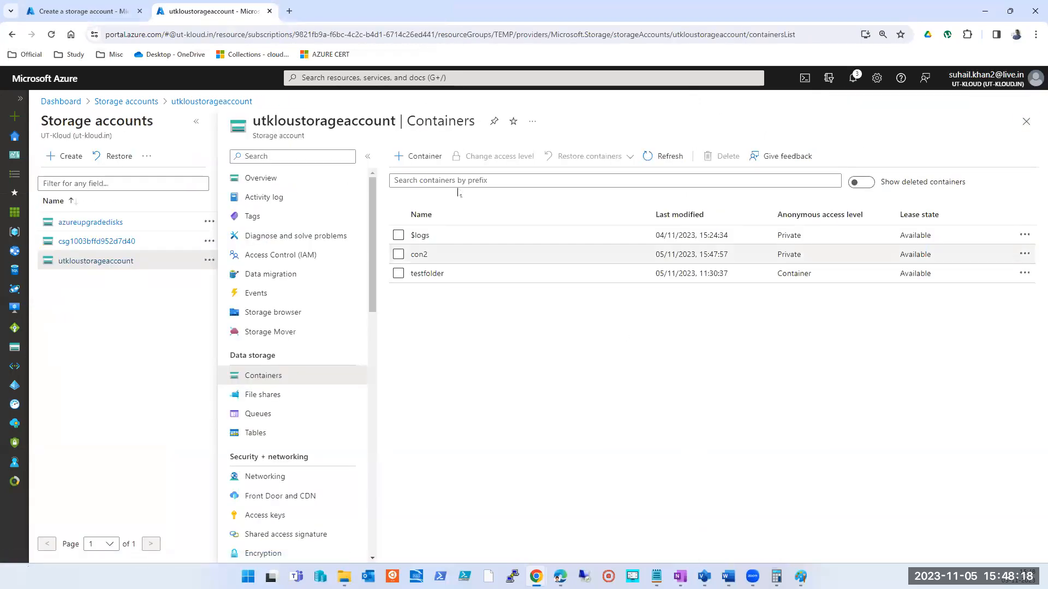
left_click(672, 156)
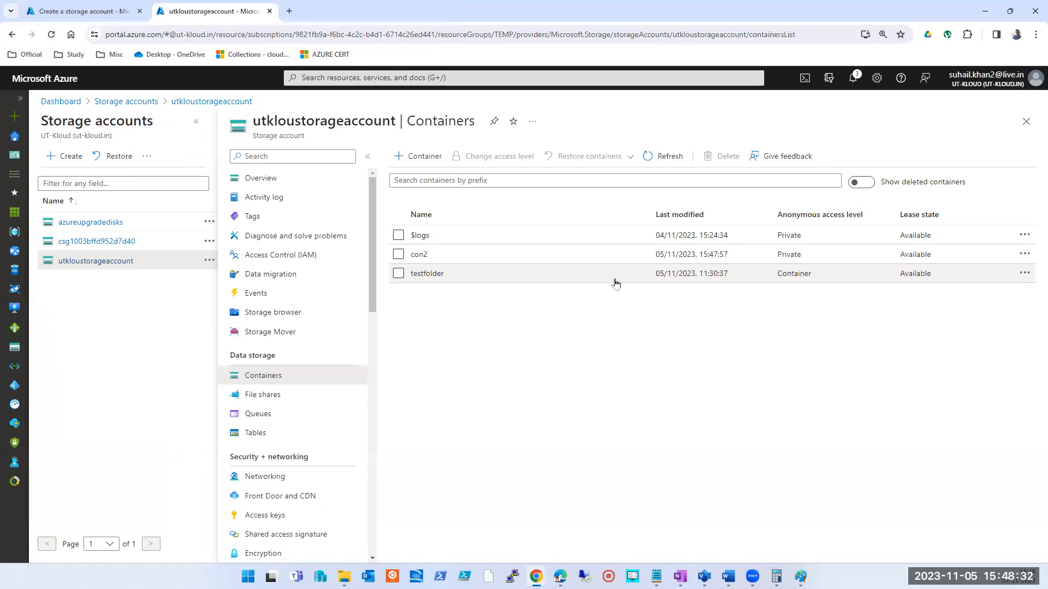
Review the new account's recovery settings, and view the properties of the con2 container in utkloustorageaccount.
left_click(77, 7)
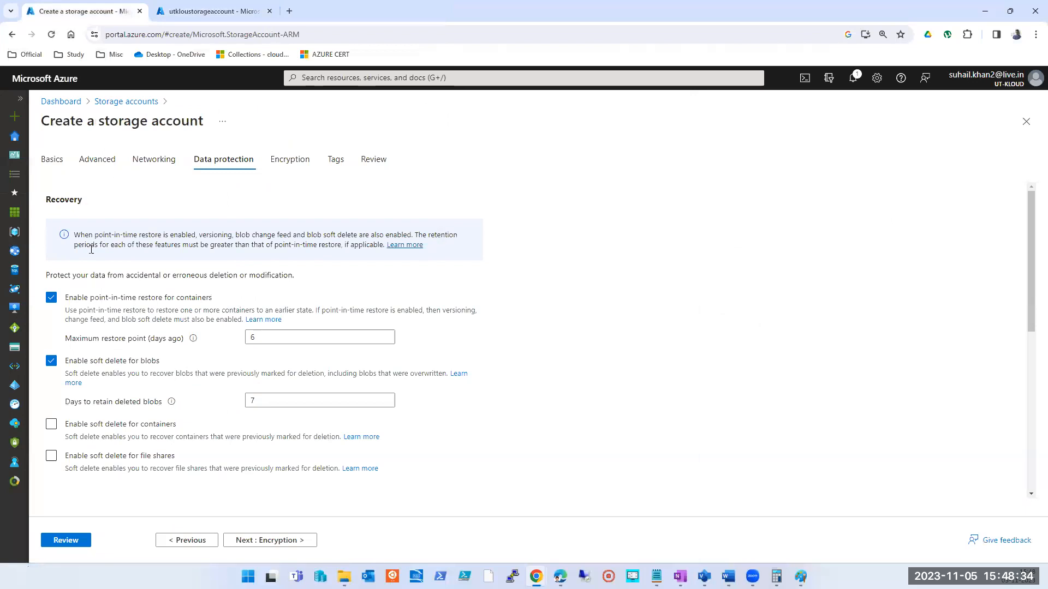
left_click(185, 12)
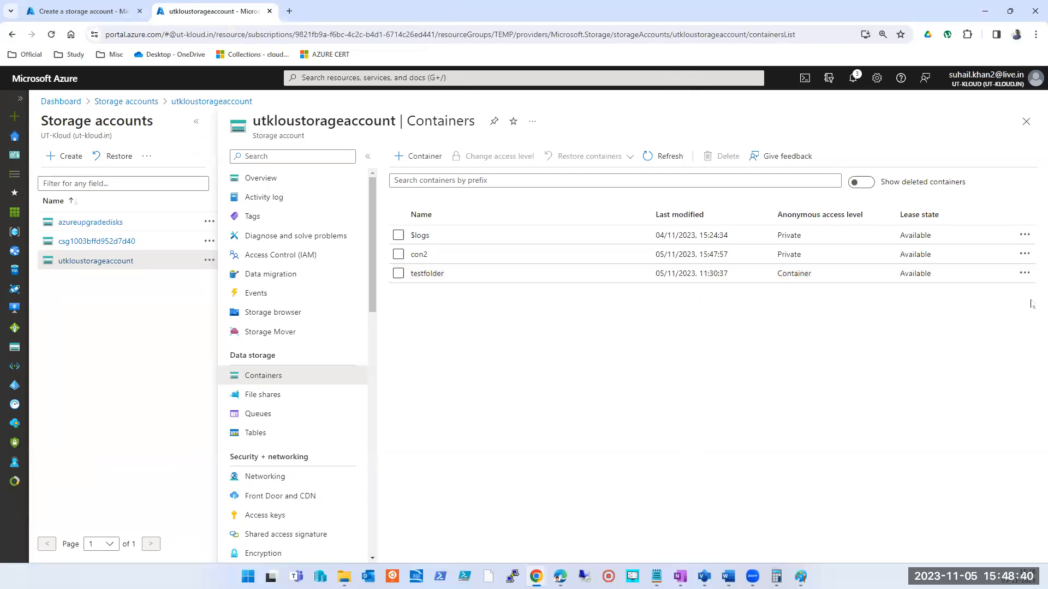
left_click(1025, 255)
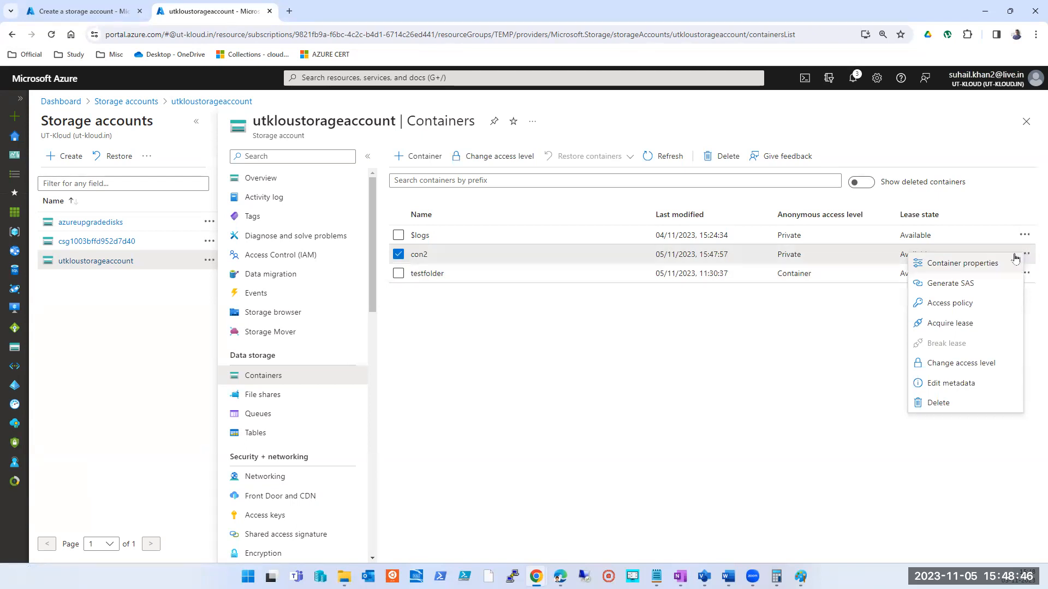
left_click(1015, 261)
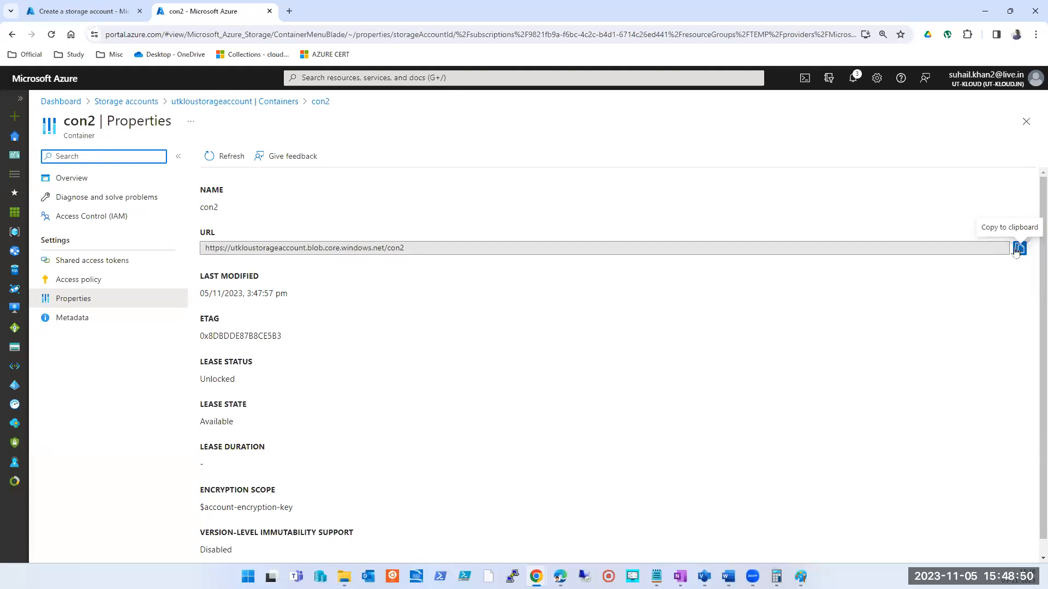
left_click(1026, 121)
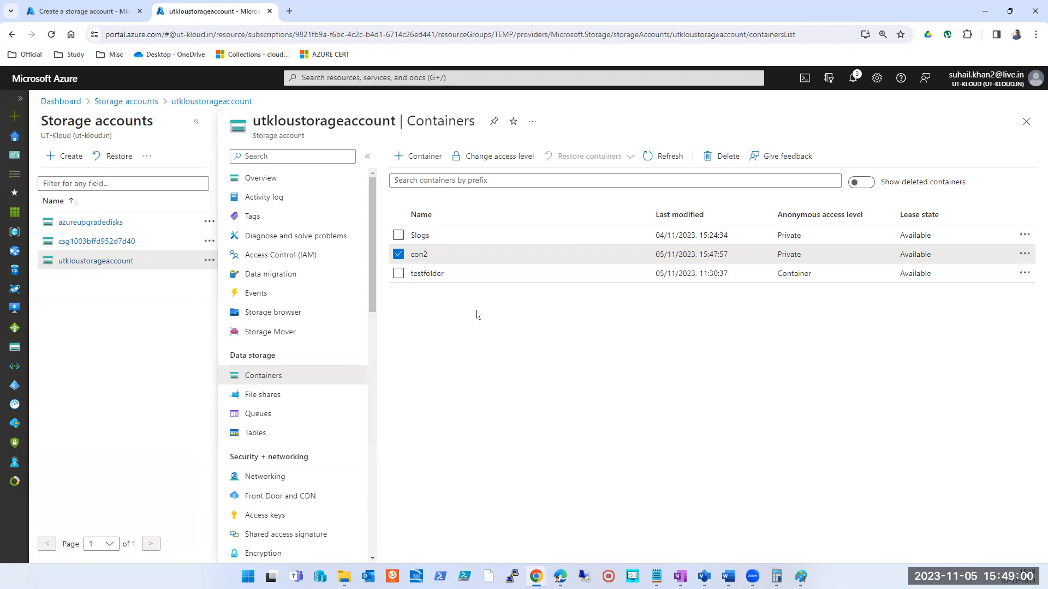
Switch to Google Drive and open the Batch Deatils folder inside the Azure August 2023 batch folder.
left_click(289, 11)
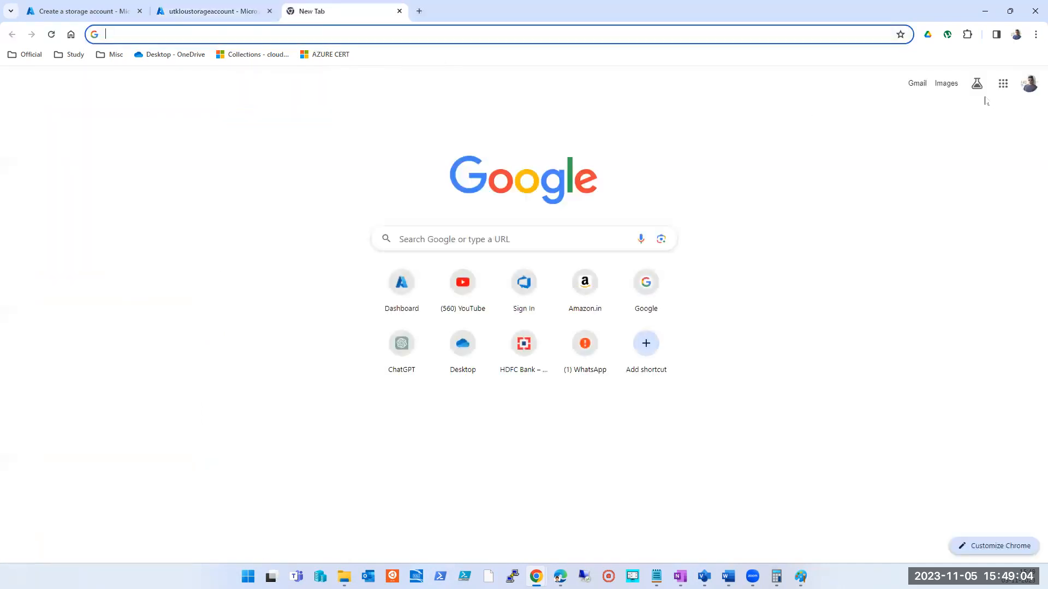
left_click(1002, 84)
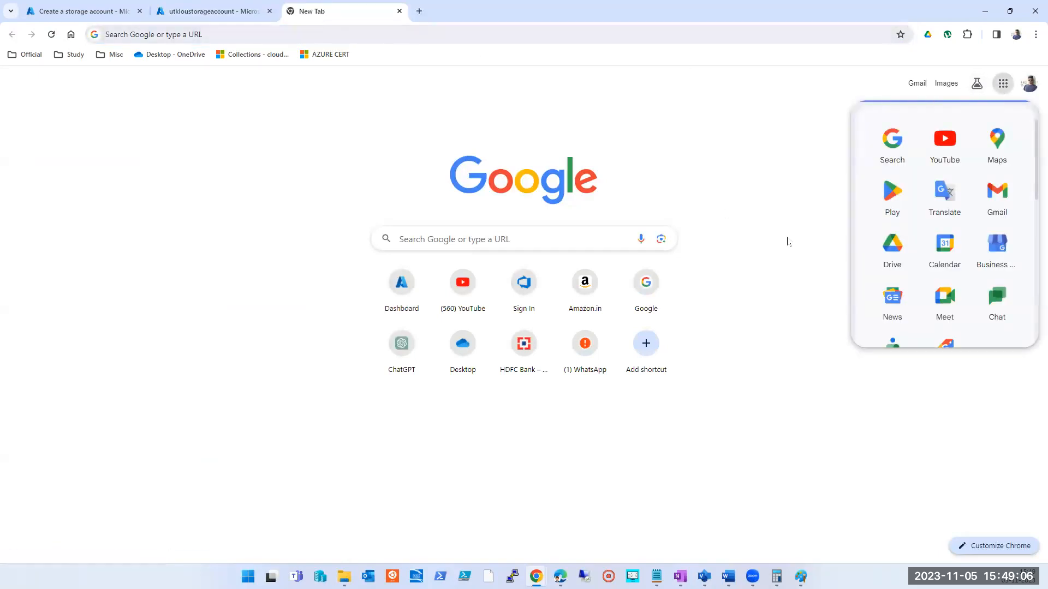
left_click(892, 249)
key("super+e")
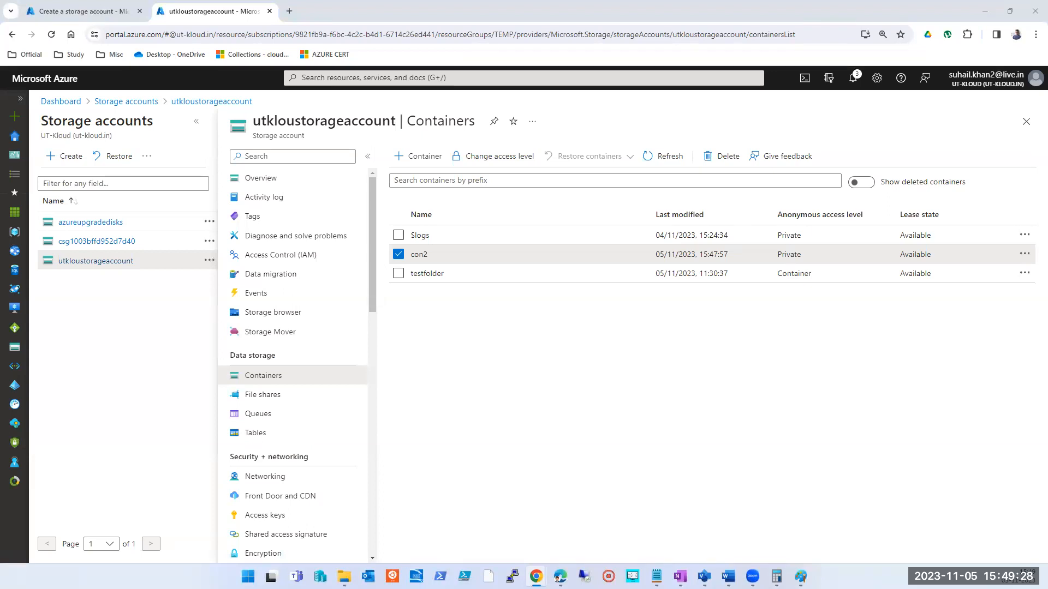
double_click(615, 269)
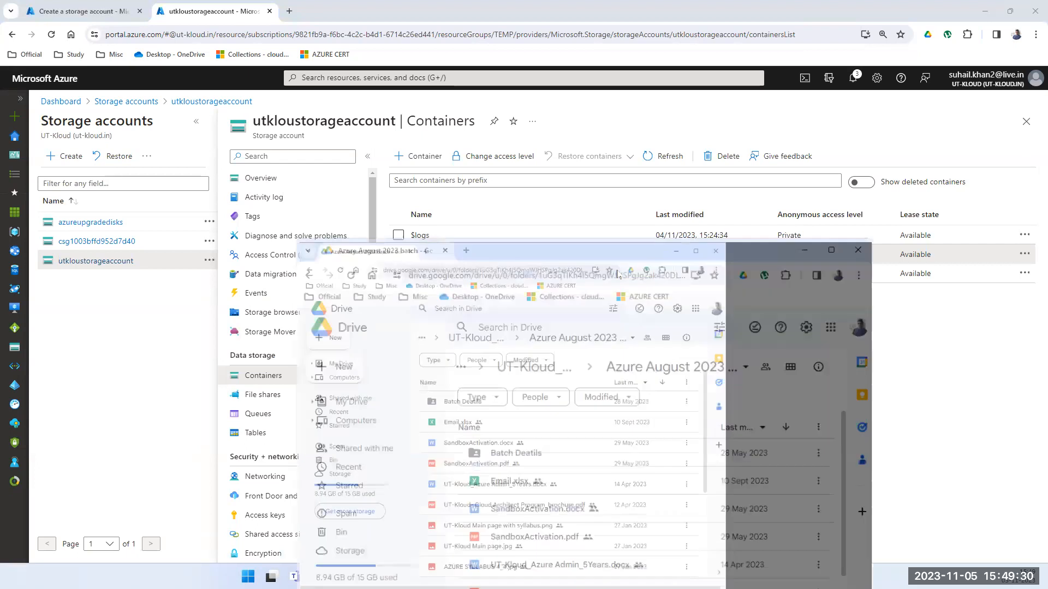
double_click(221, 202)
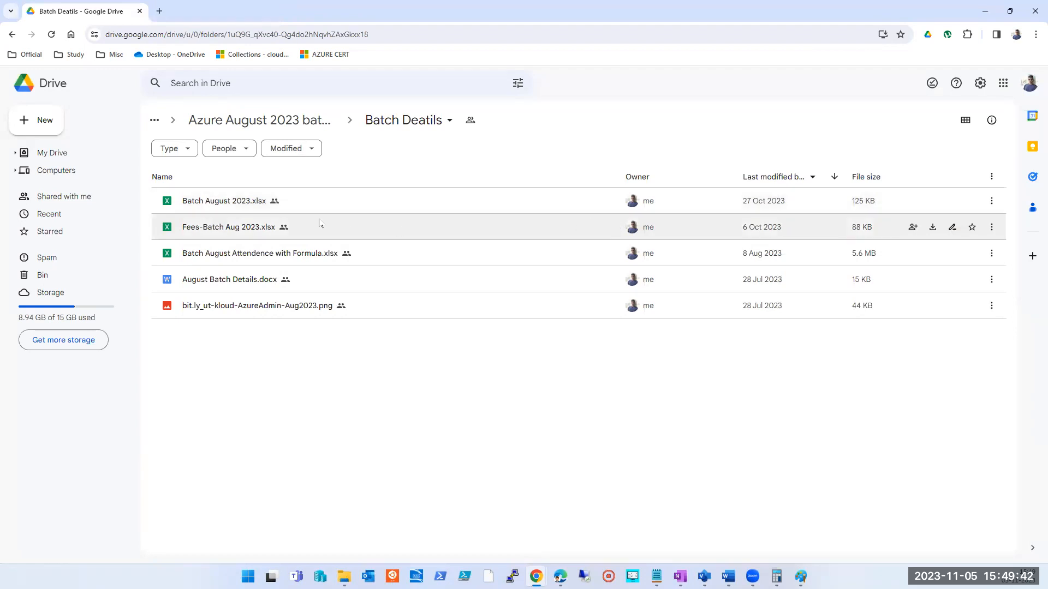
Open the version management of the file Batch August 2023.xlsx.
left_click(235, 205)
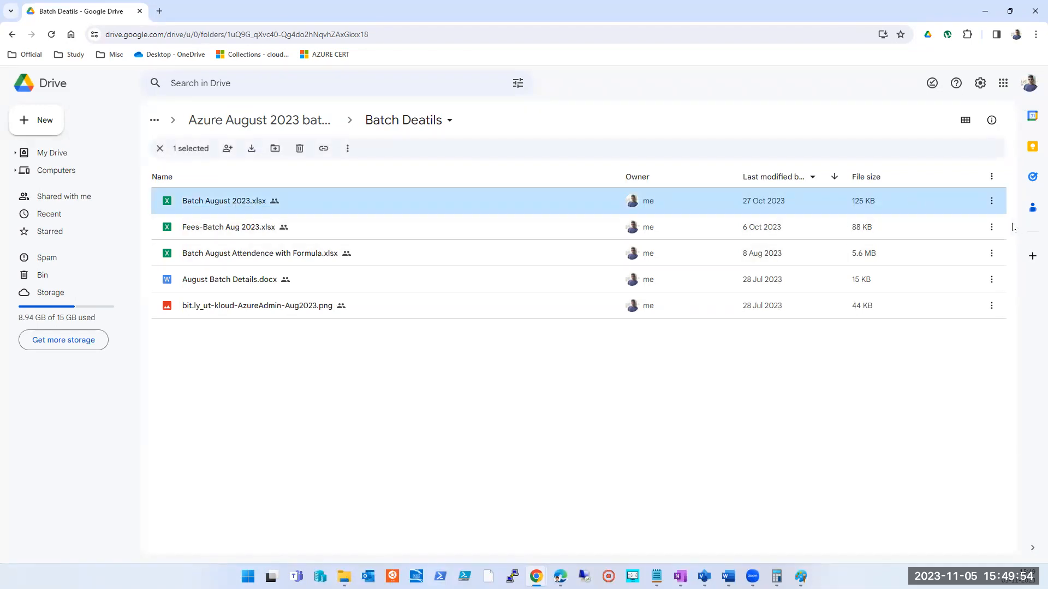
left_click(992, 203)
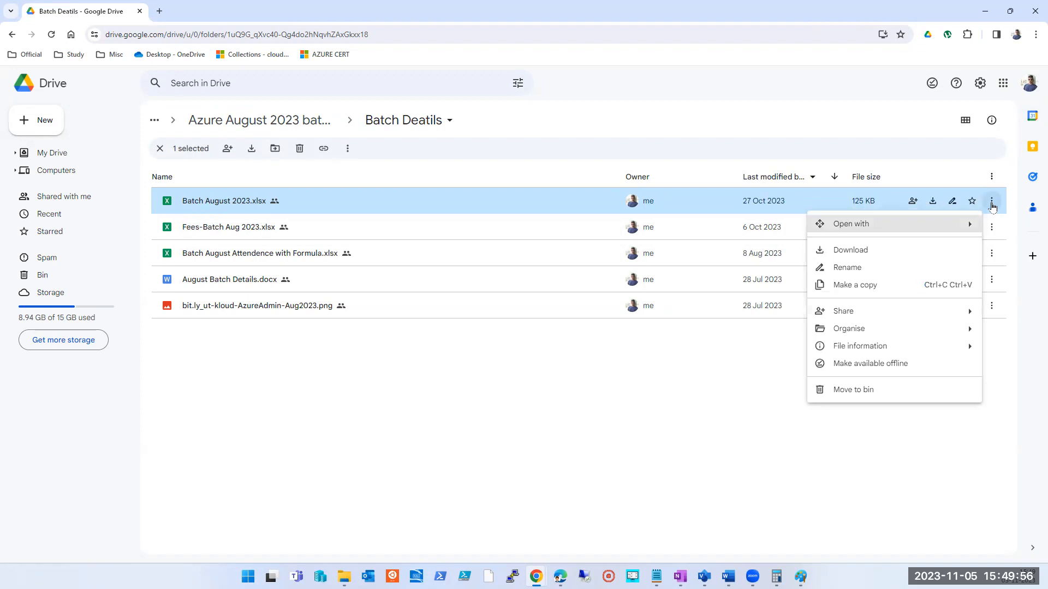
mouse_move(886, 347)
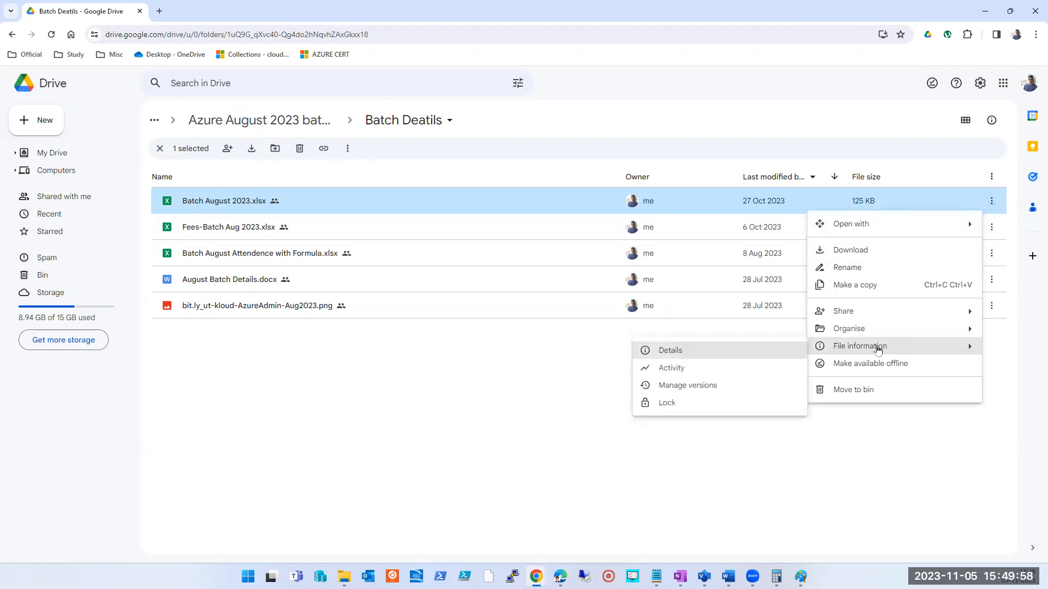
left_click(681, 388)
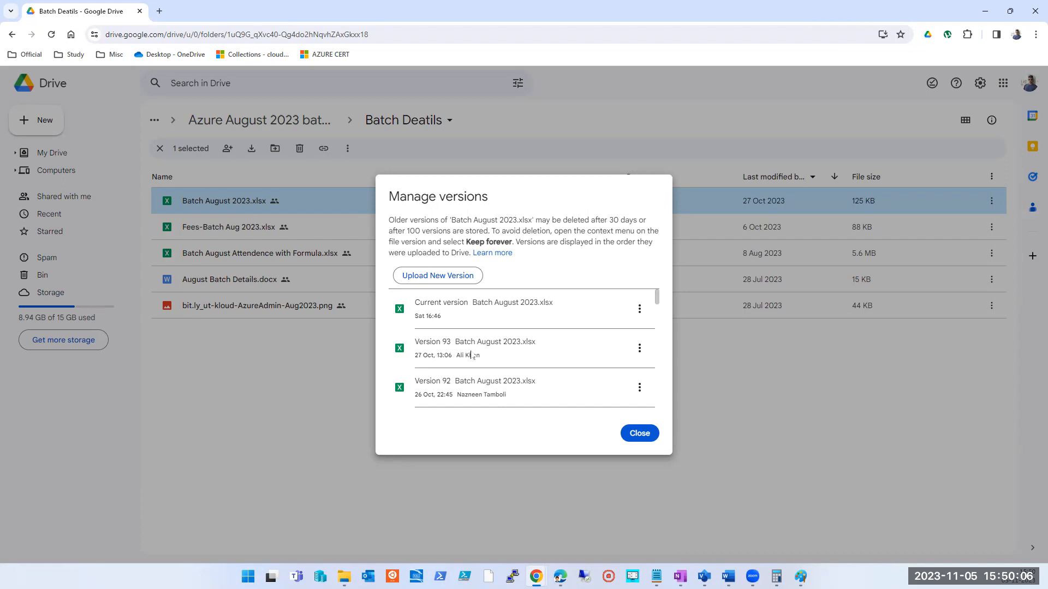
Examine the stored versions of Batch August 2023.xlsx and the options for an older version, then close the list and return to the Azure portal.
scroll(471, 355, "down", 1)
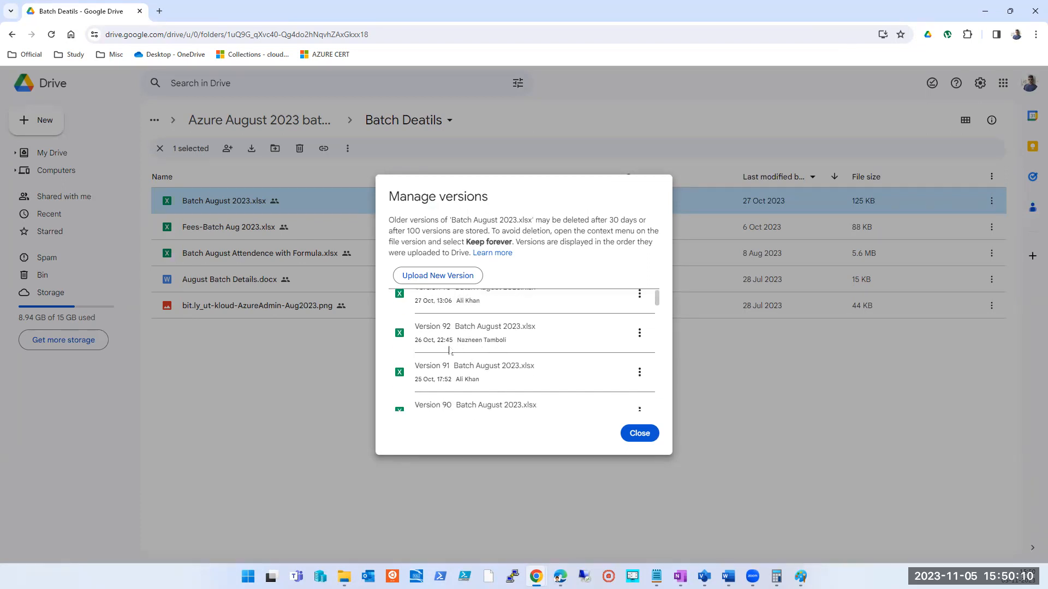
scroll(462, 343, "up", 1)
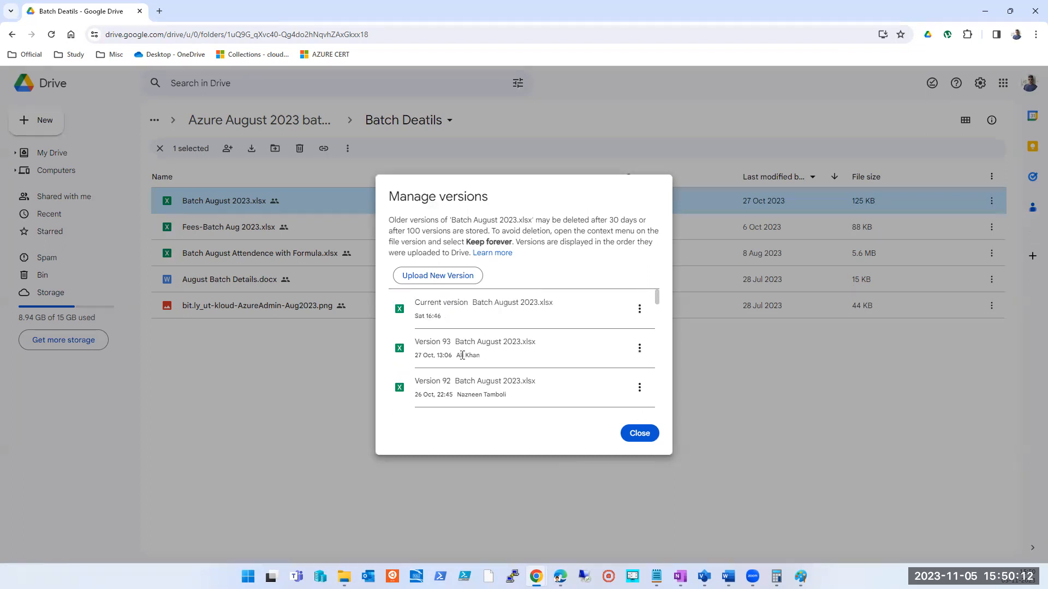
scroll(469, 365, "down", 1)
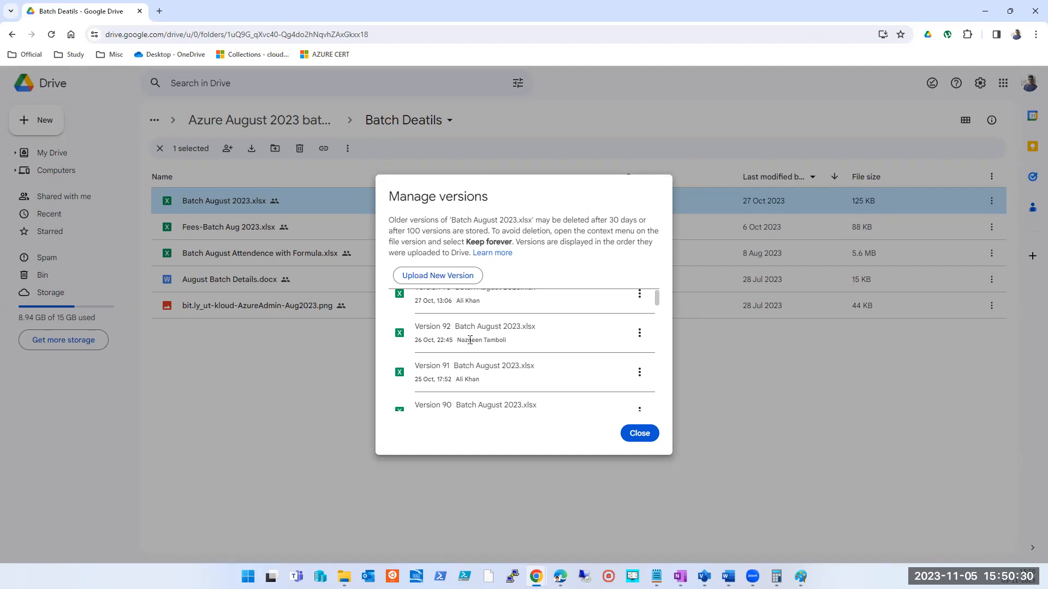
left_click(639, 376)
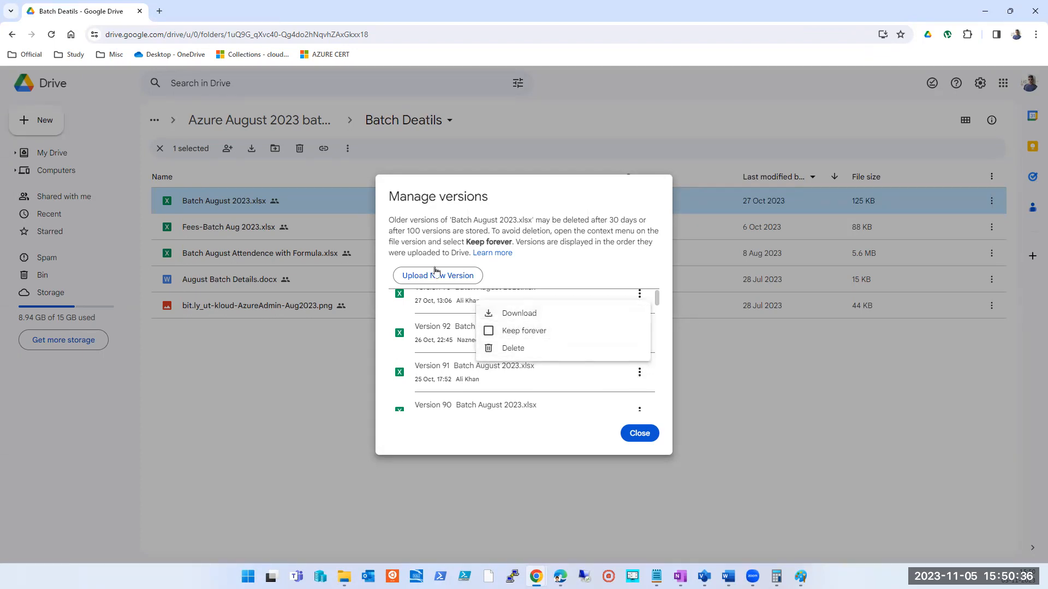
left_click(542, 272)
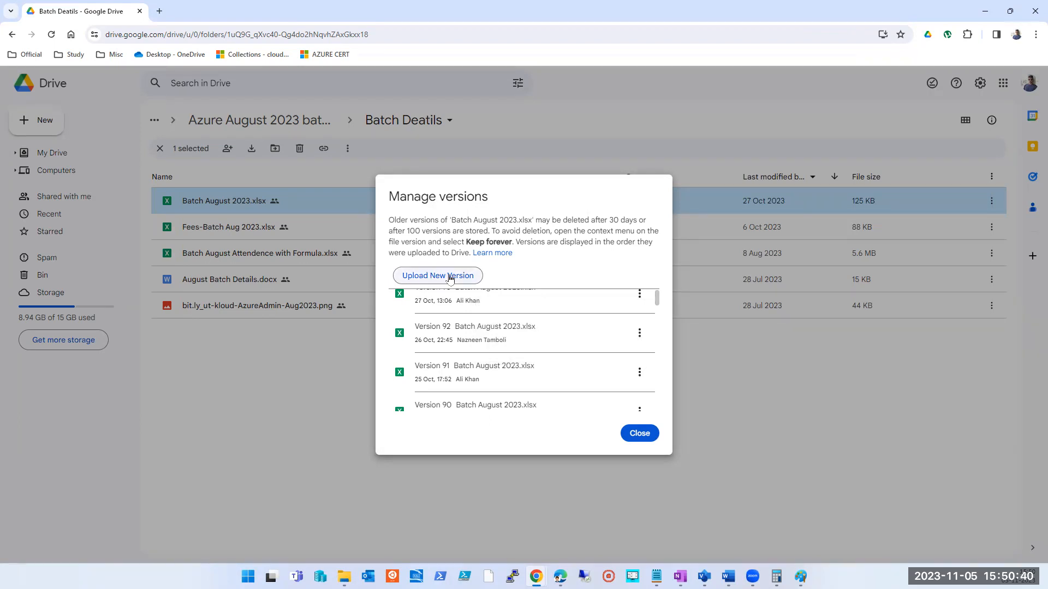
scroll(449, 289, "up", 1)
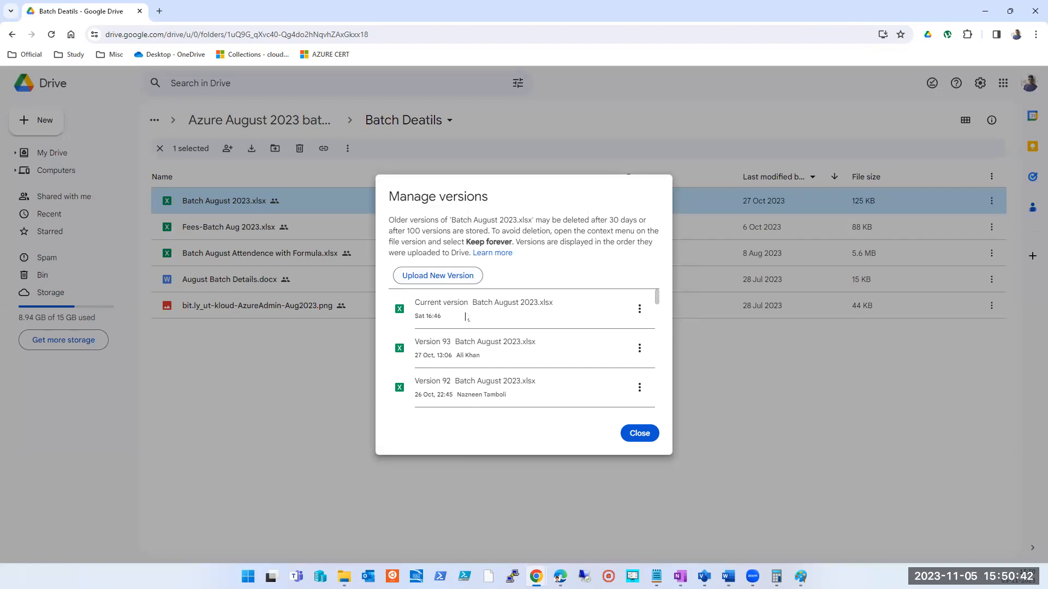
scroll(486, 365, "down", 1)
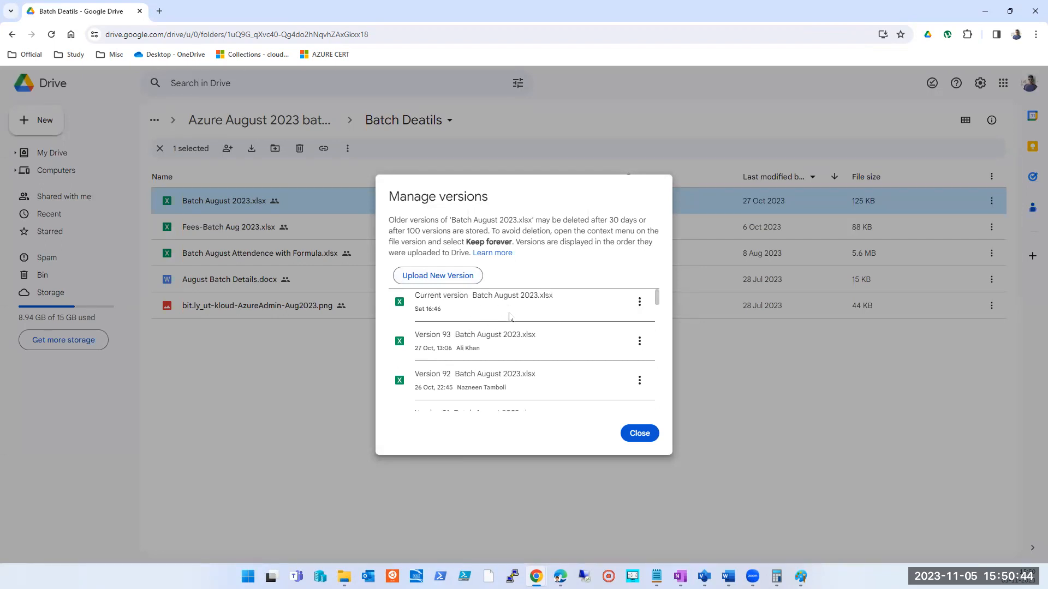
double_click(473, 338)
scroll(472, 337, "down", 1)
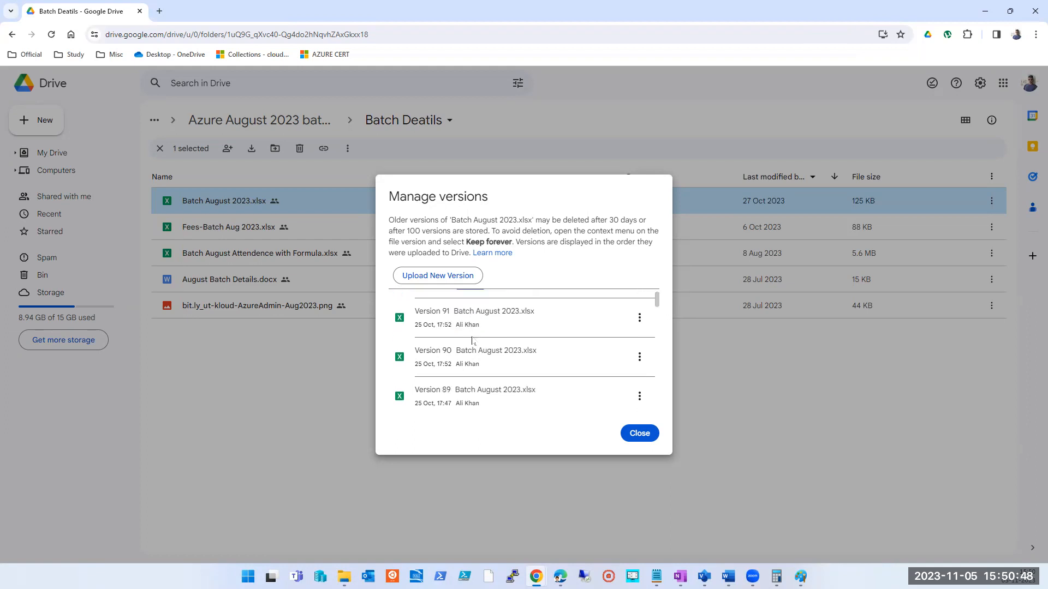
scroll(473, 341, "down", 4)
scroll(473, 341, "up", 6)
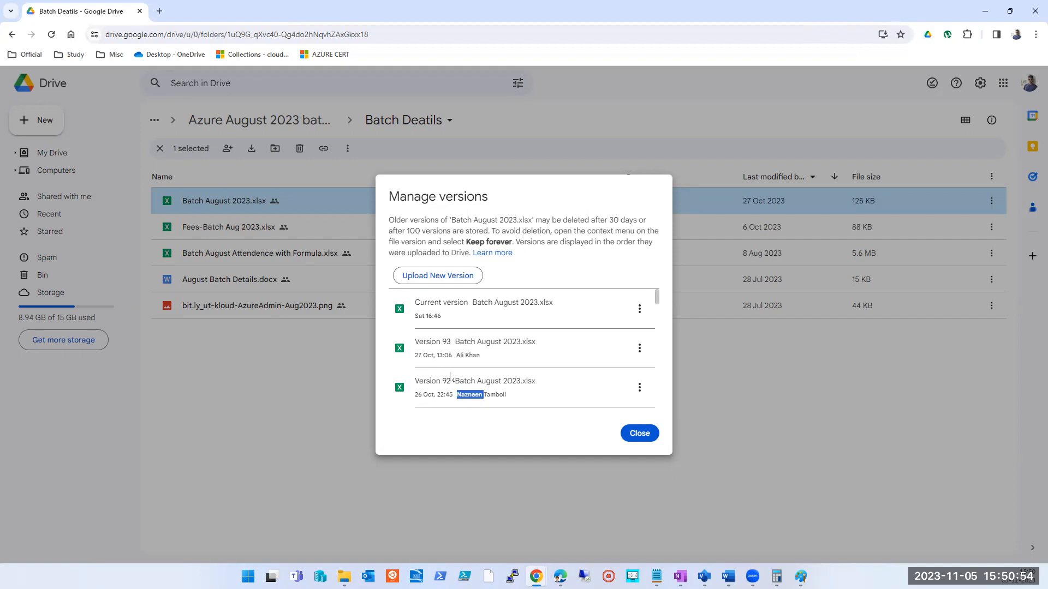
scroll(462, 349, "down", 5)
scroll(462, 349, "down", 3)
scroll(429, 352, "up", 8)
scroll(498, 360, "down", 8)
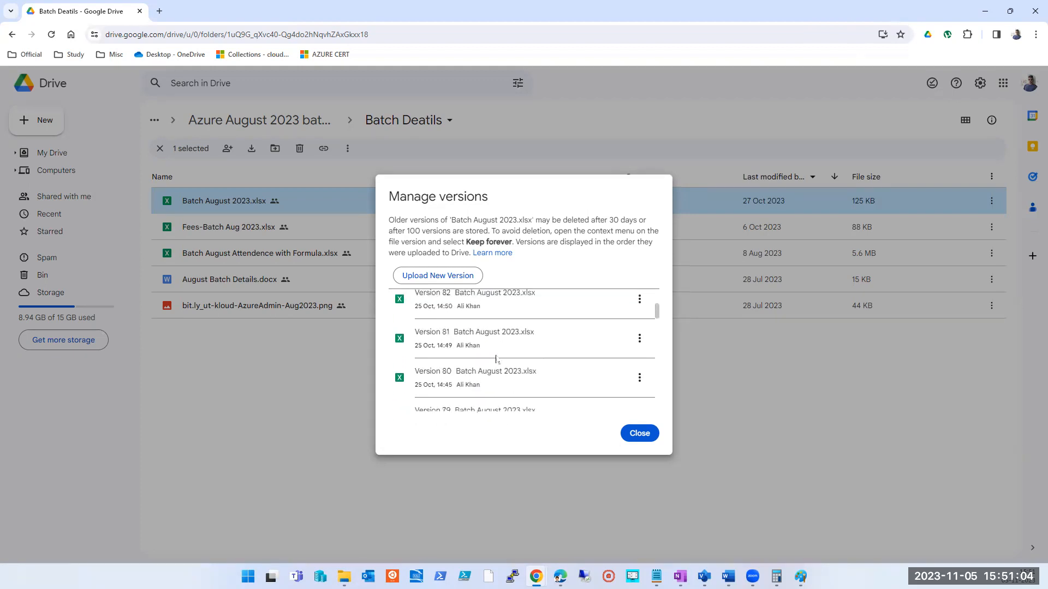
scroll(553, 373, "up", 9)
left_click(644, 438)
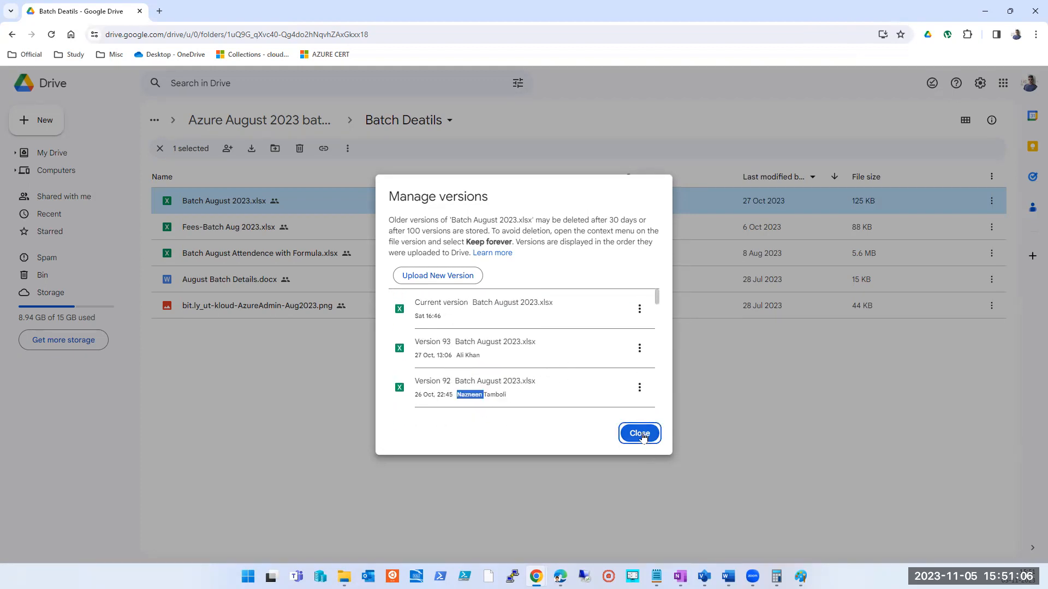
left_click(985, 11)
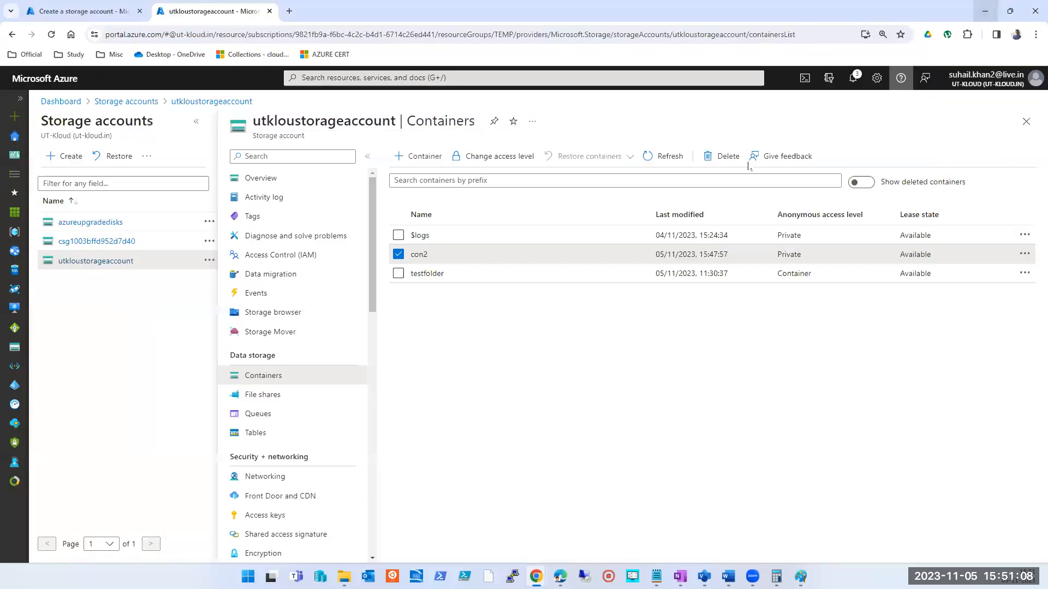
Review the maximum restore point and blob soft delete settings in the new storage account's data protection options.
left_click(82, 11)
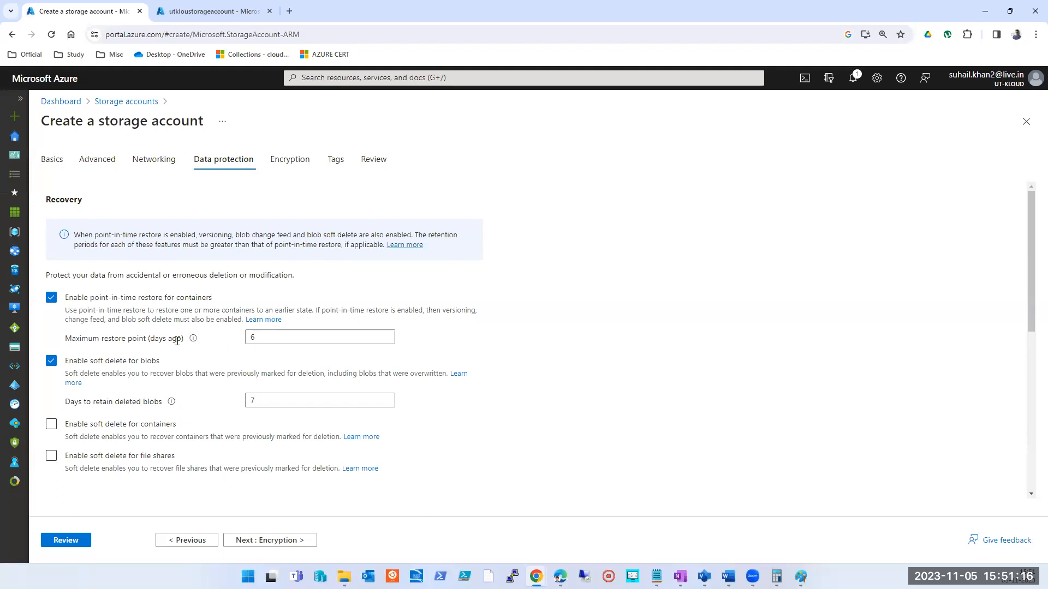
double_click(257, 337)
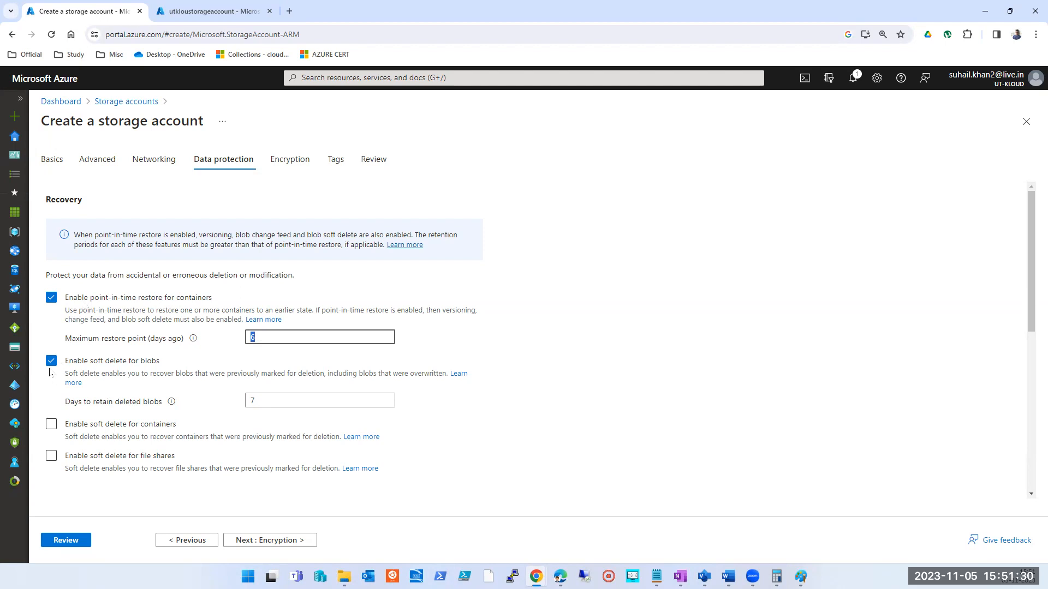
double_click(150, 361)
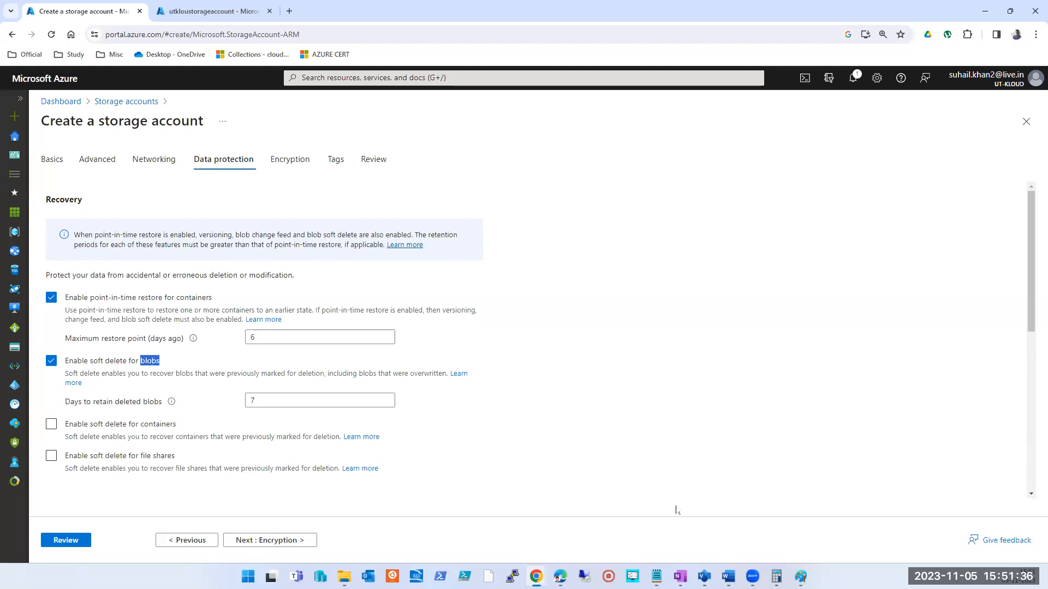
Deselect con2 in utkloustorageaccount and delete the blob LICENSE.rtf from the testfolder container.
left_click(206, 12)
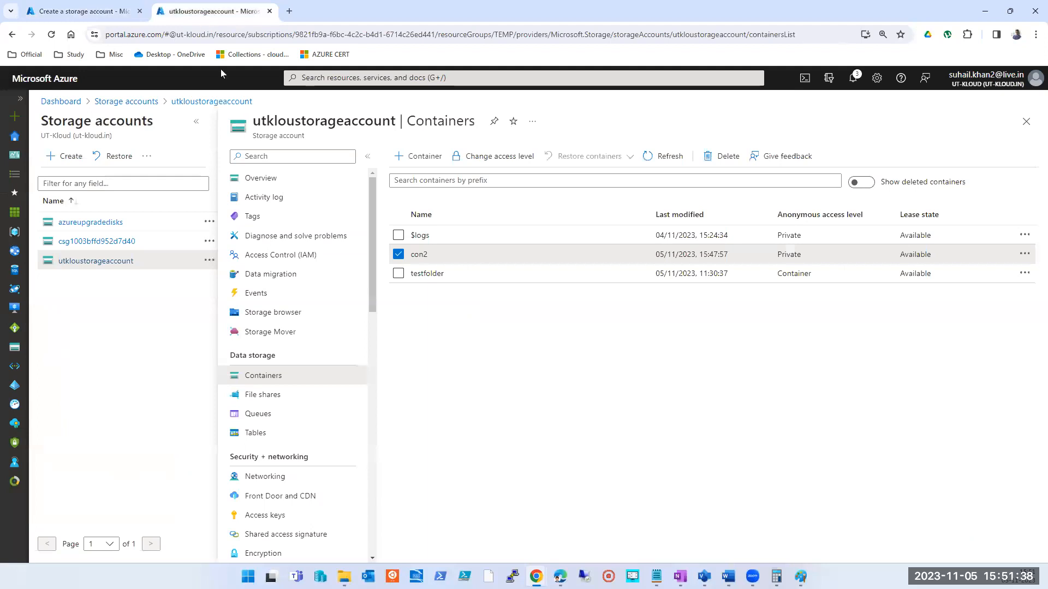
left_click(398, 254)
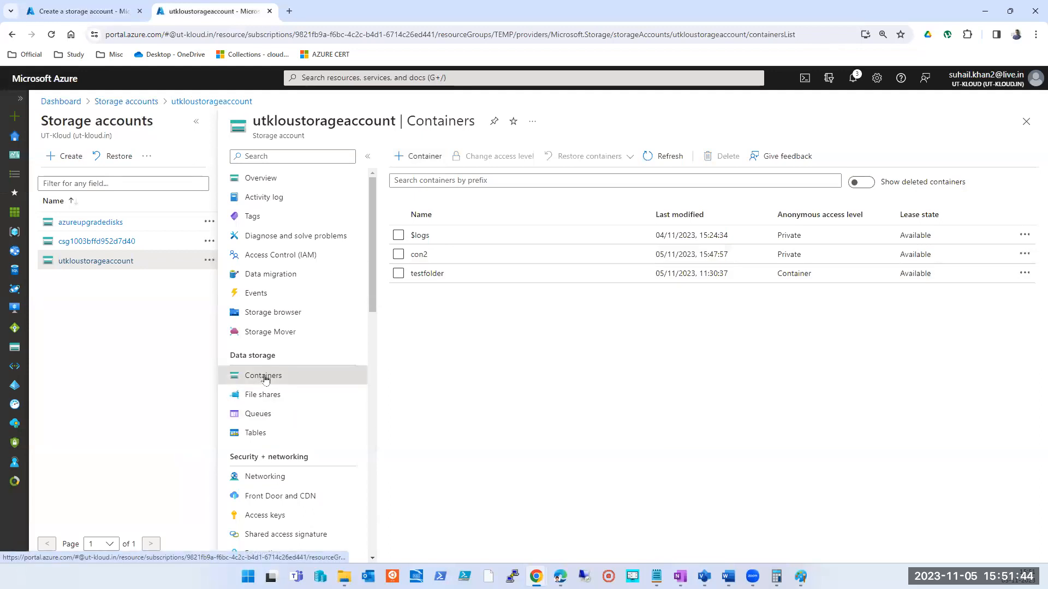
left_click(419, 276)
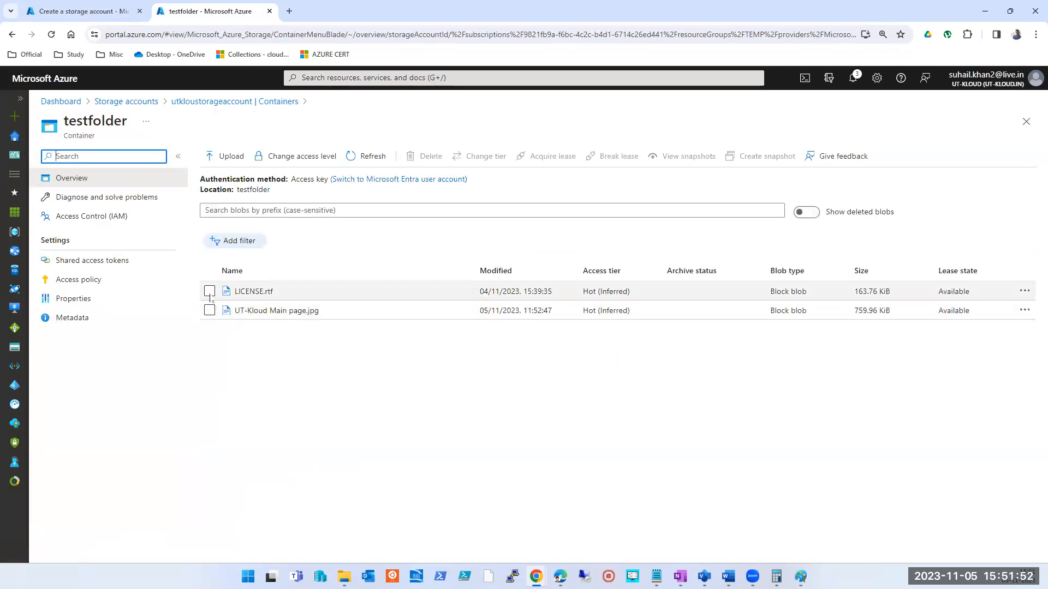
left_click(209, 290)
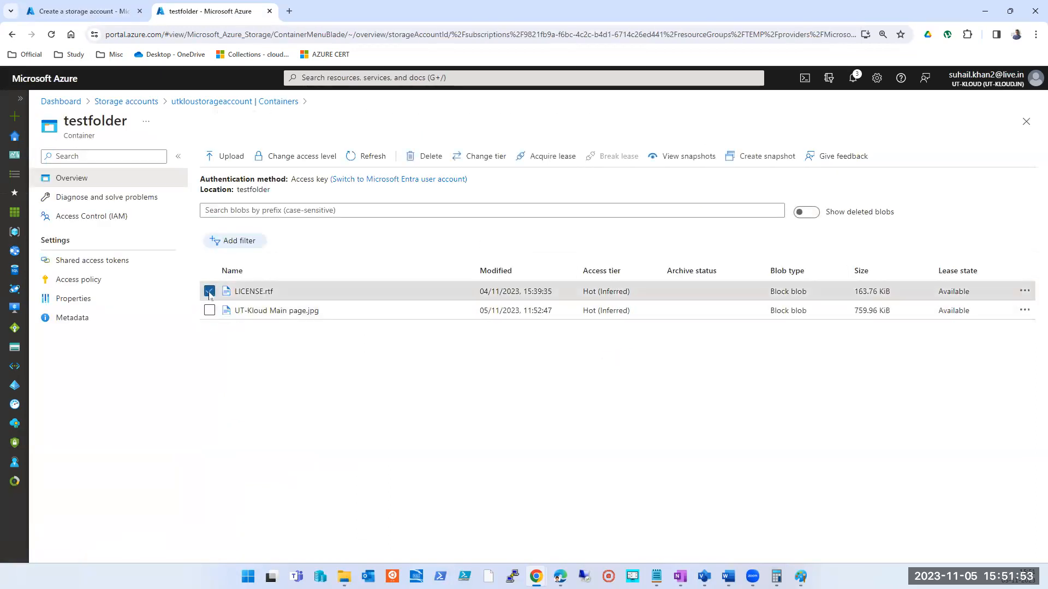
left_click(422, 156)
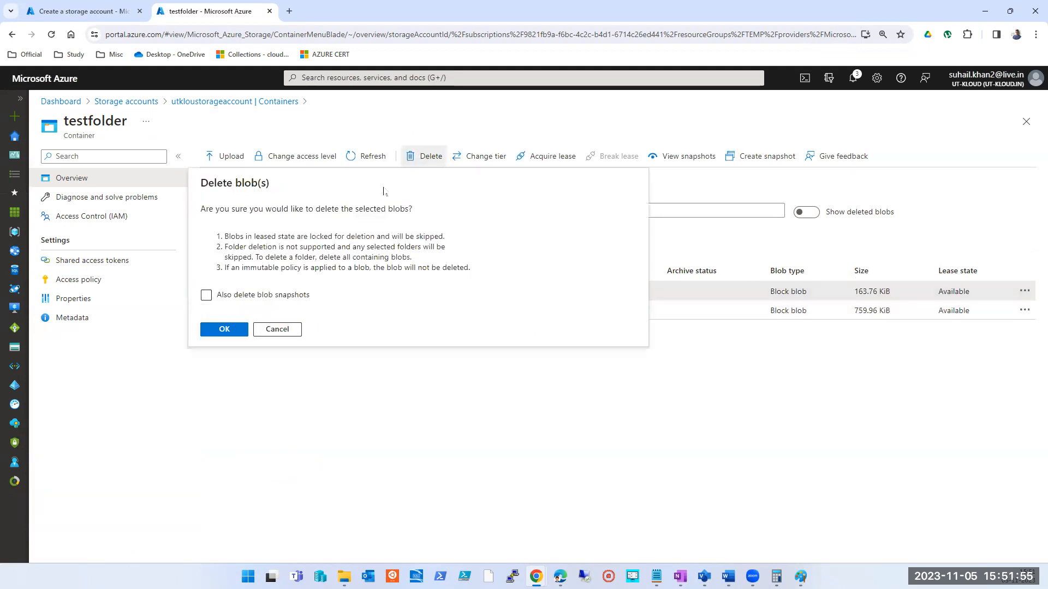
left_click(224, 329)
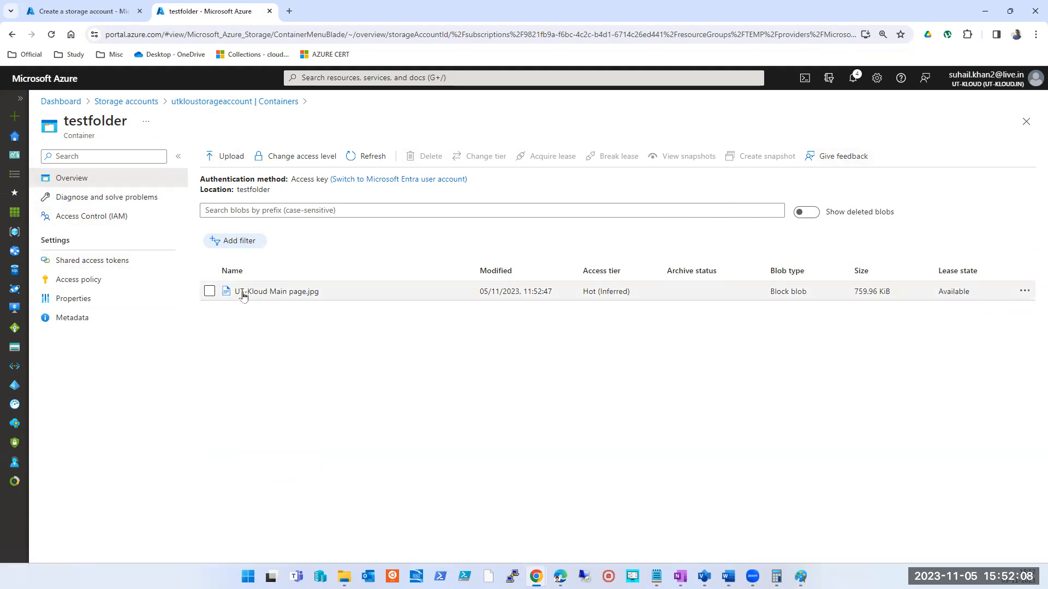
Show the deleted blobs in testfolder, then switch blob soft delete off and back on for the new storage account.
left_click(807, 214)
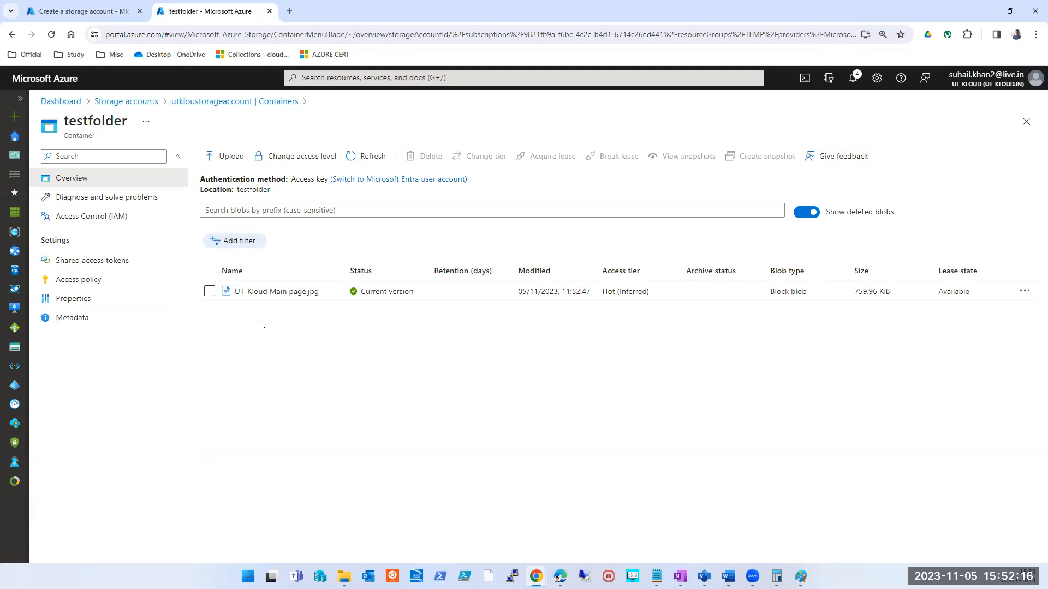
left_click(71, 11)
left_click(51, 361)
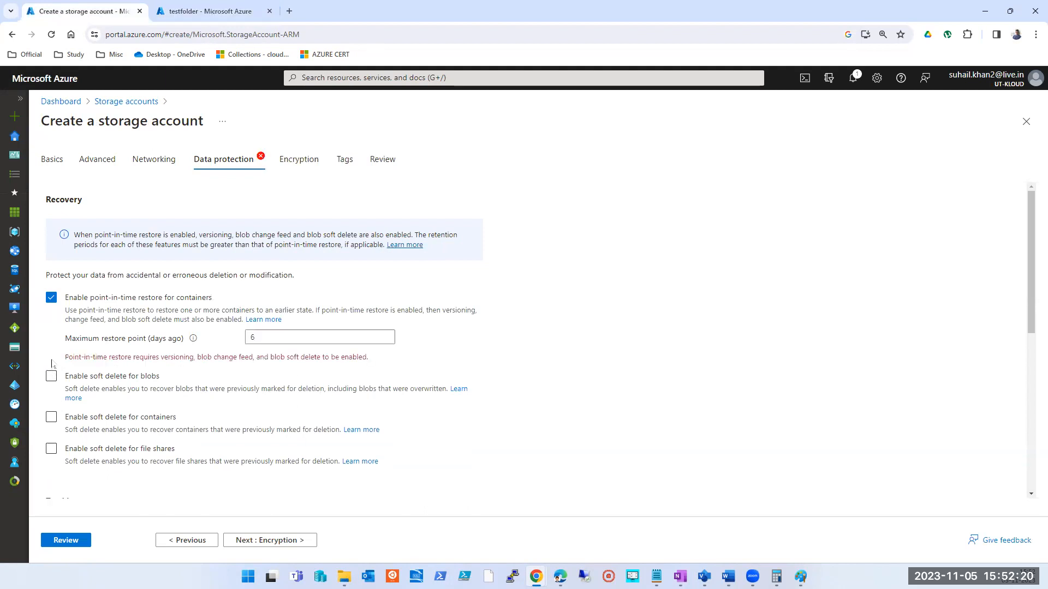
left_click(51, 361)
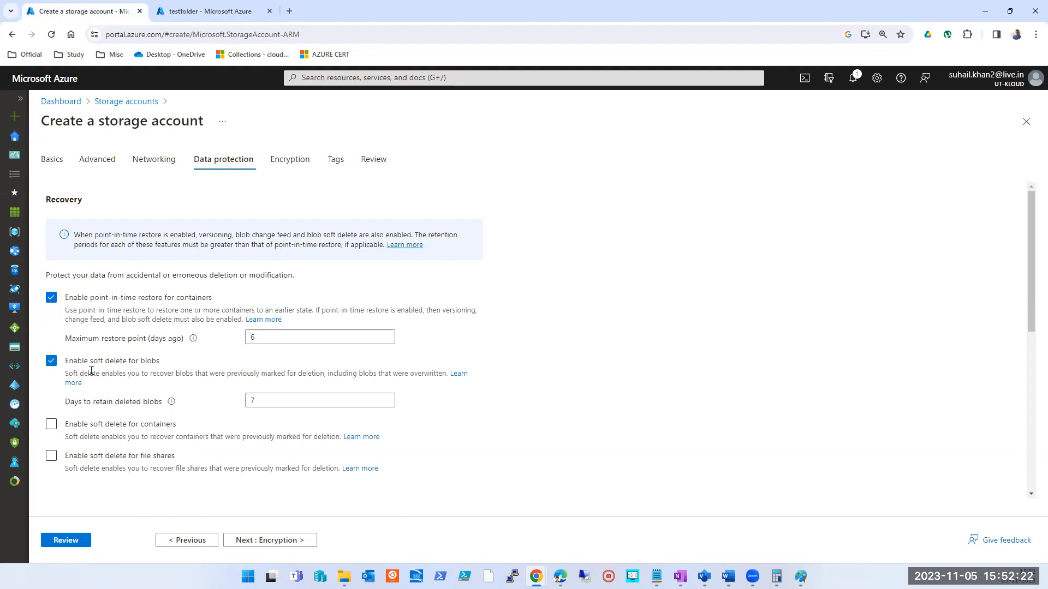
double_click(284, 402)
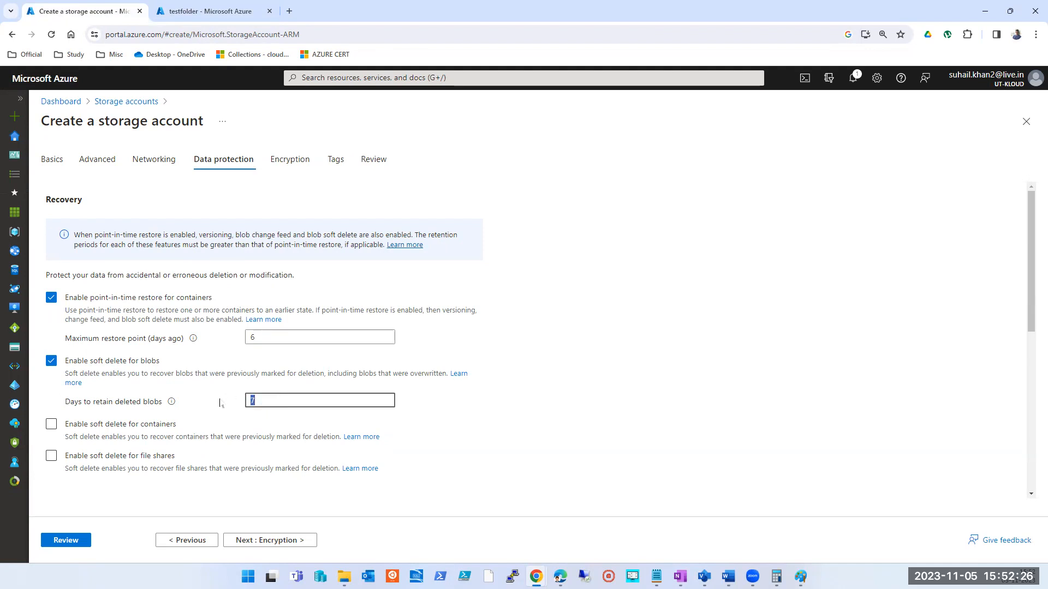
Compare the testfolder blob list with and without deleted blobs, ending with them hidden, then return to the new storage account's data protection options.
left_click(221, 12)
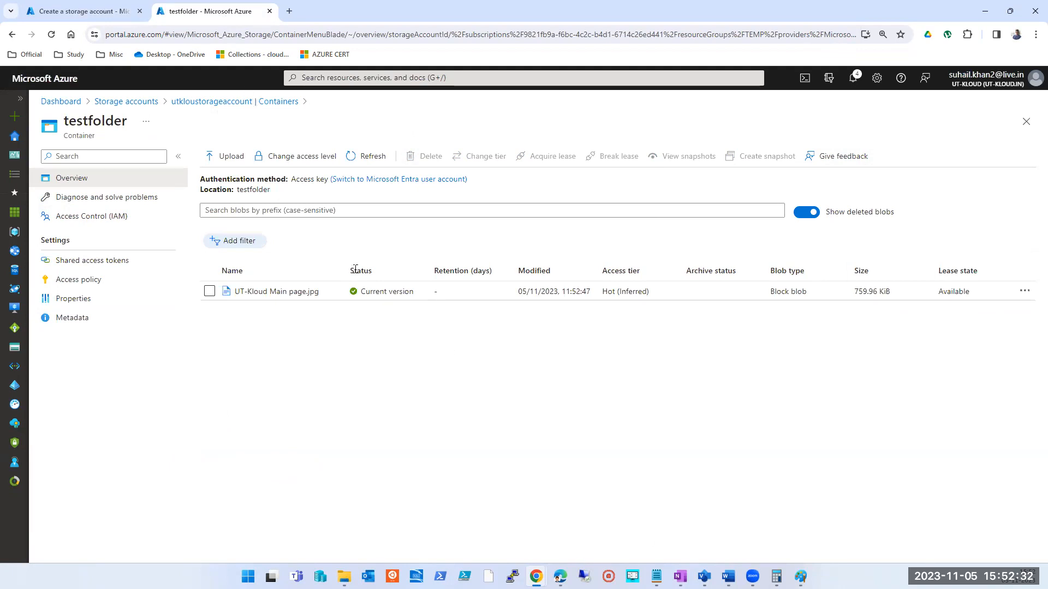
left_click(801, 214)
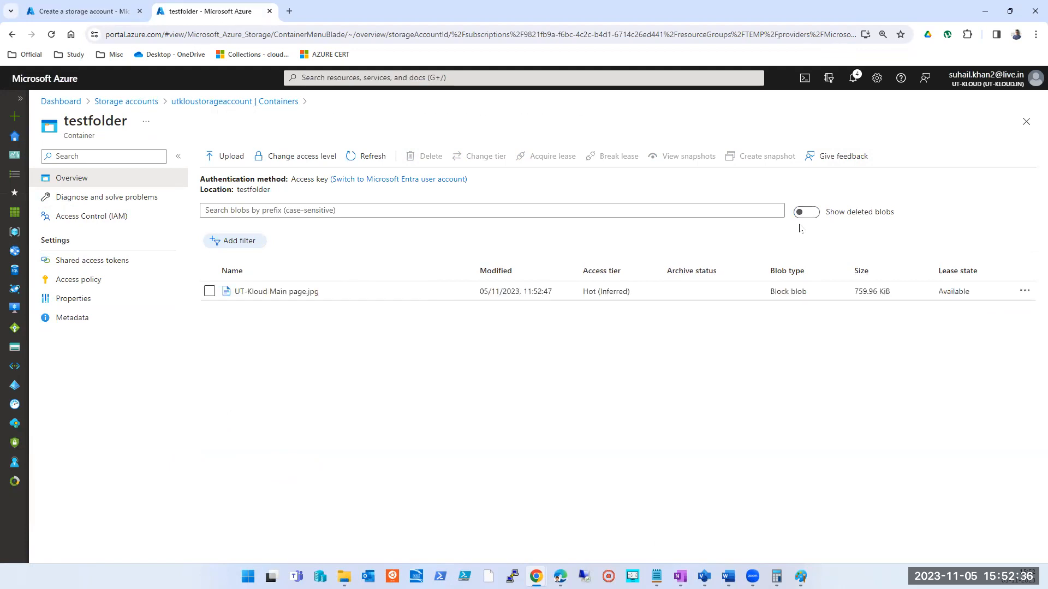
left_click(87, 11)
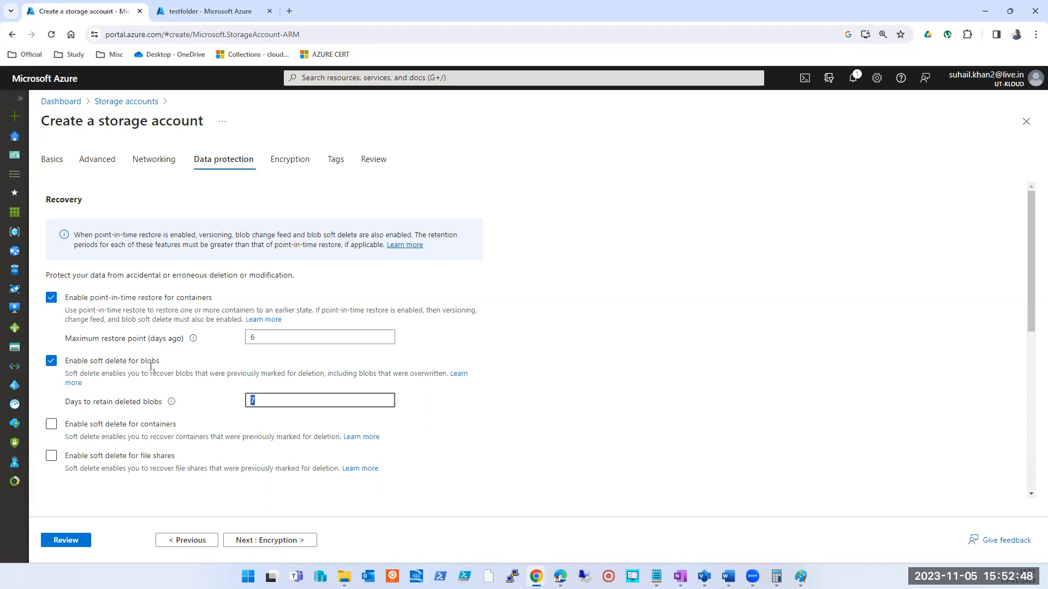
left_click(207, 11)
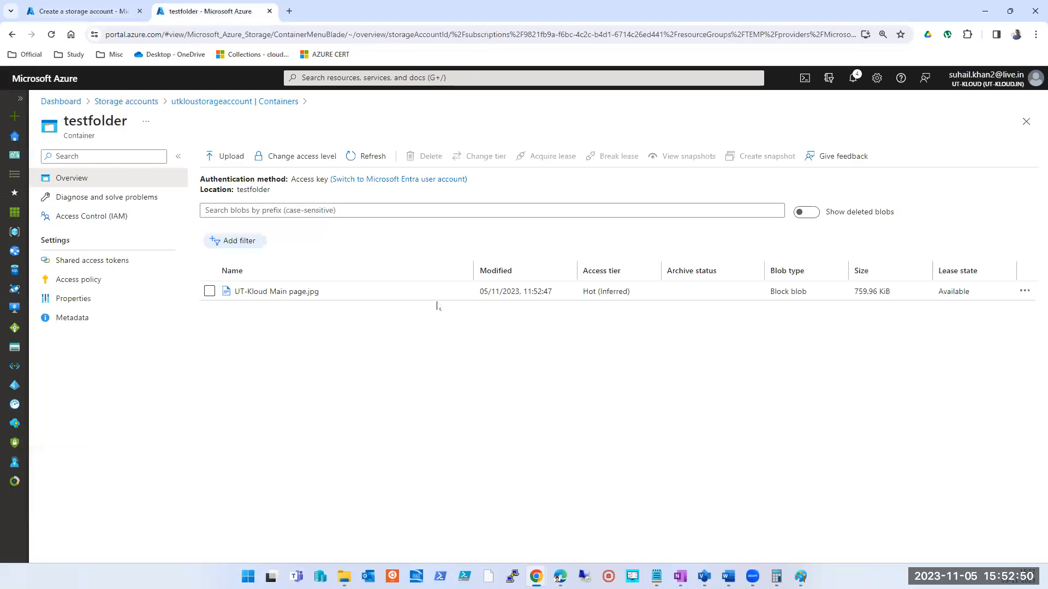
left_click(806, 211)
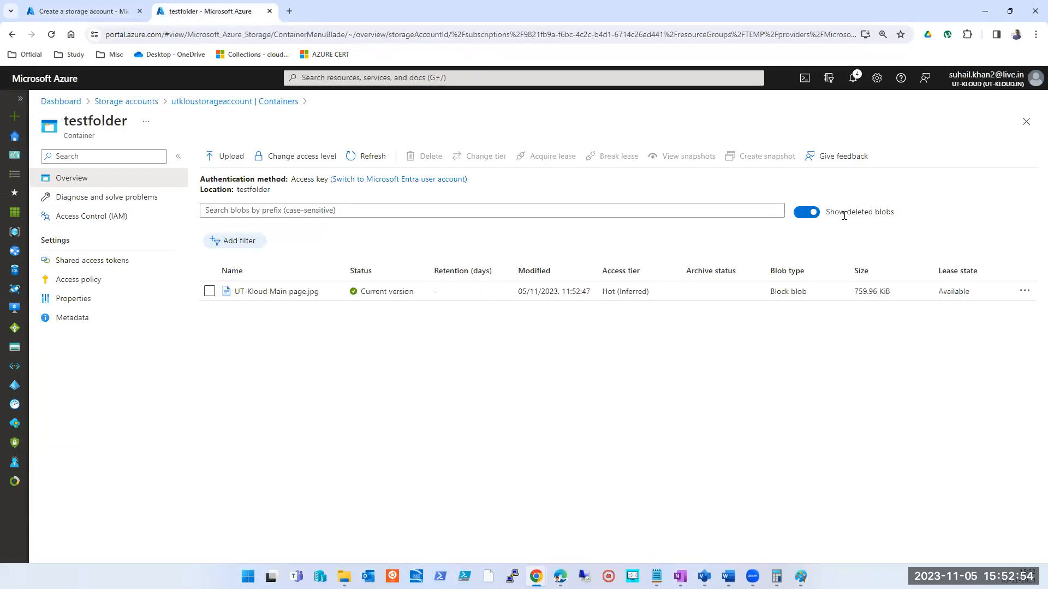
left_click(807, 212)
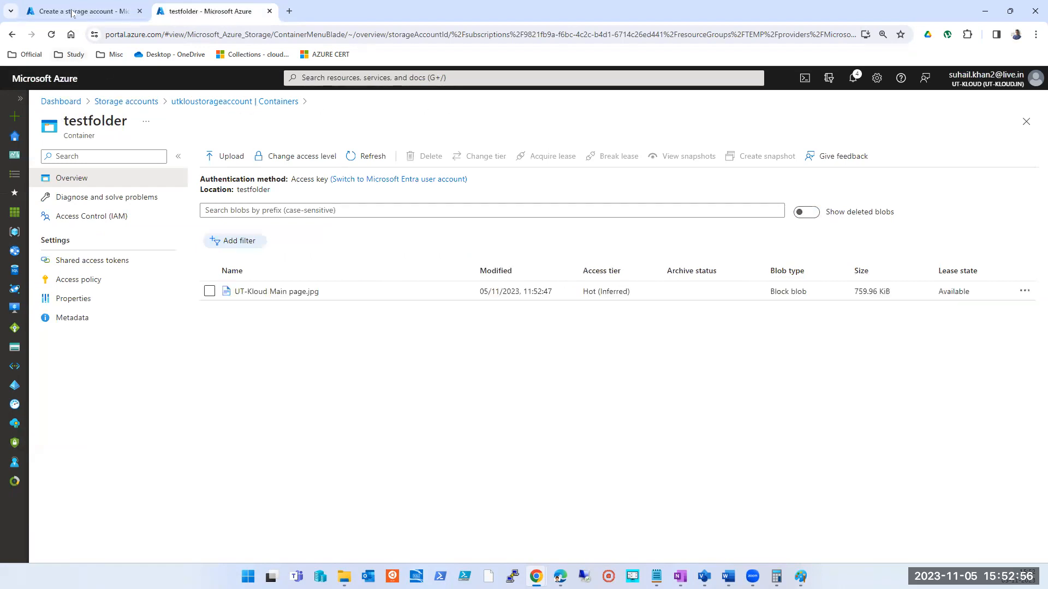
key("ctrl+shift+Tab")
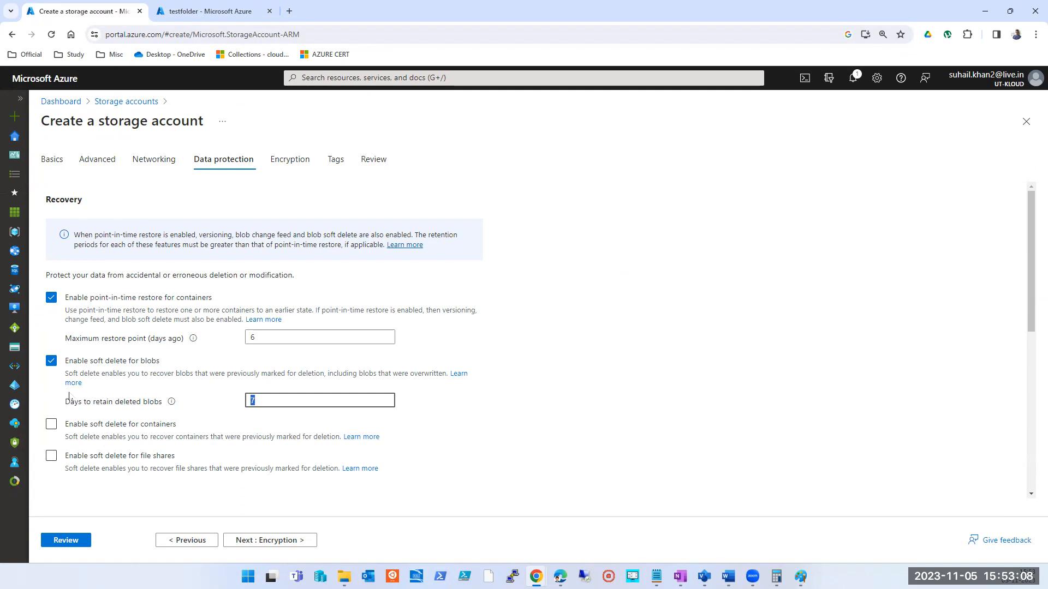
Enable soft delete for containers with 7 days of retention, and view the container list of utkloustorageaccount for reference.
scroll(64, 385, "down", 1)
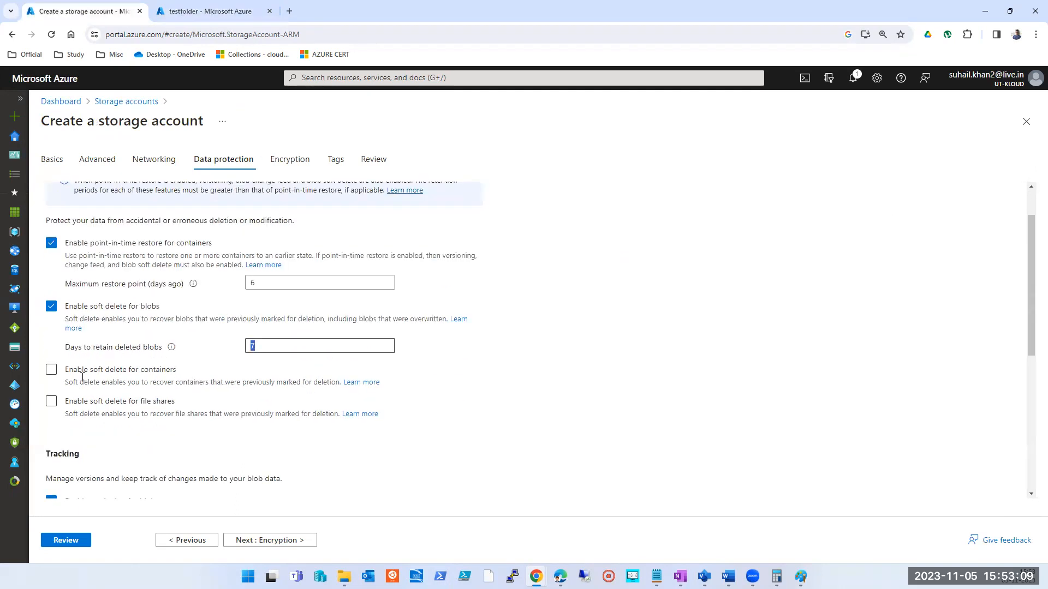
left_click(51, 371)
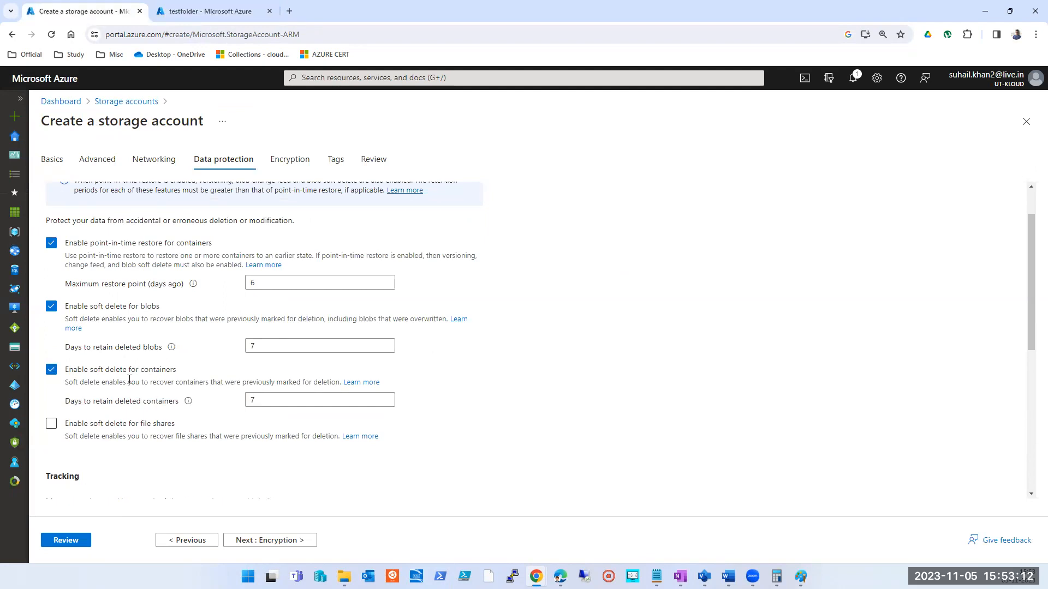
left_click(204, 12)
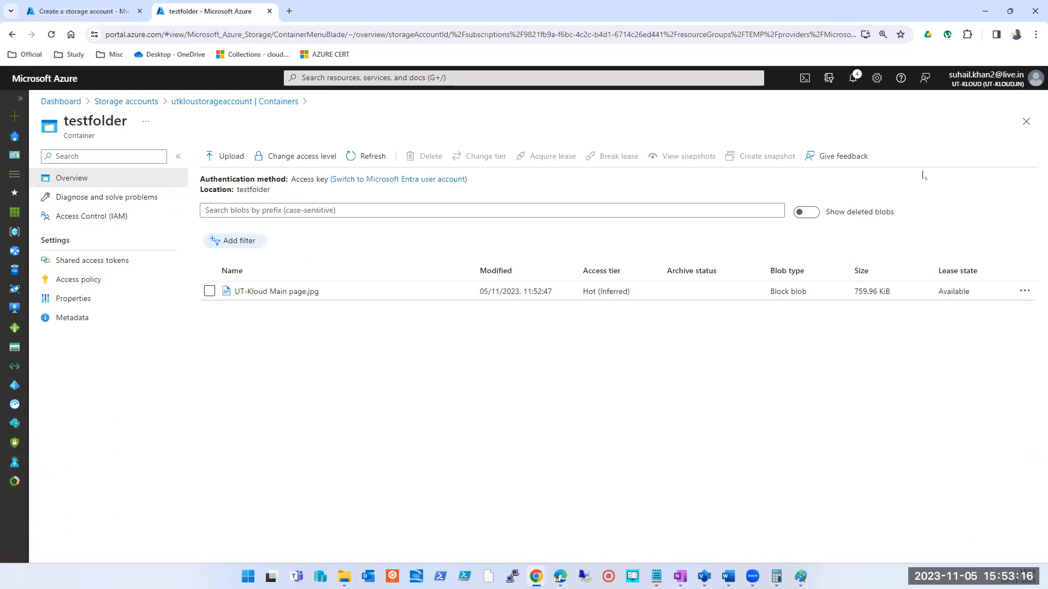
left_click(1026, 121)
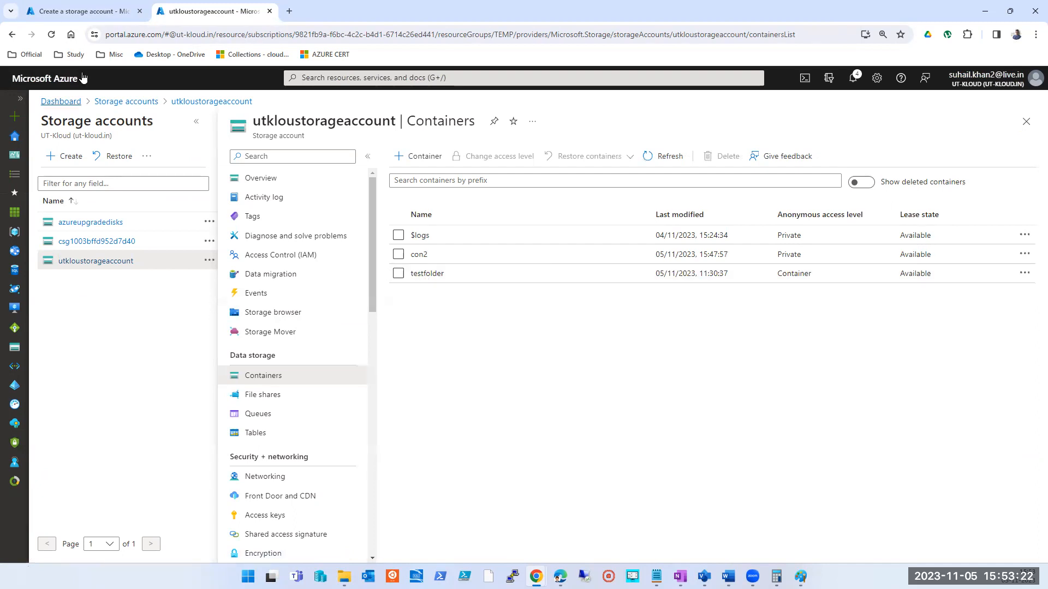
left_click(82, 11)
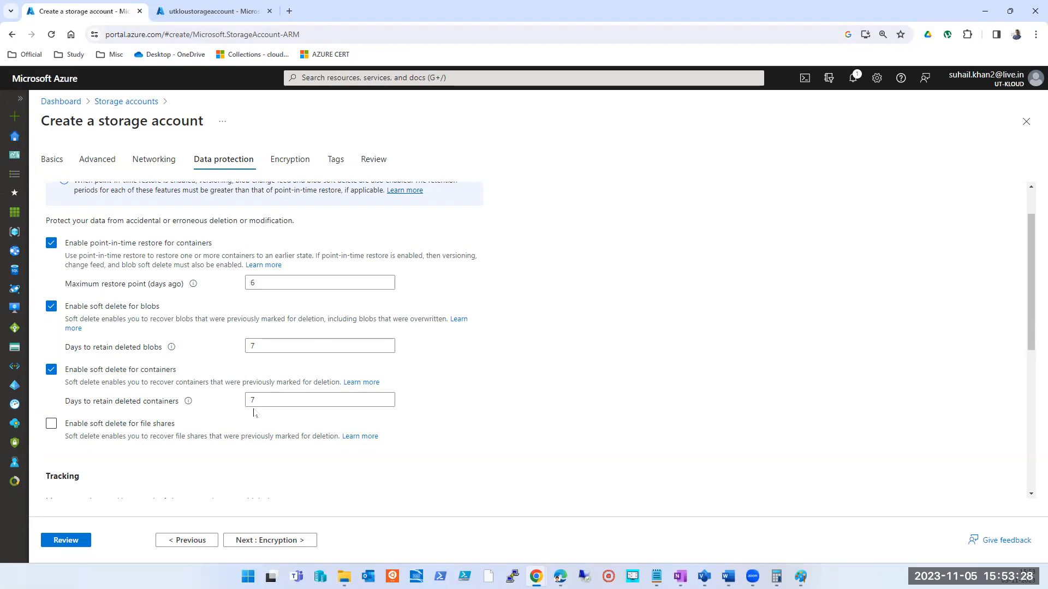
Enable soft delete for file shares with 7 days of retention, and view the file shares page of utkloustorageaccount for reference.
left_click(50, 424)
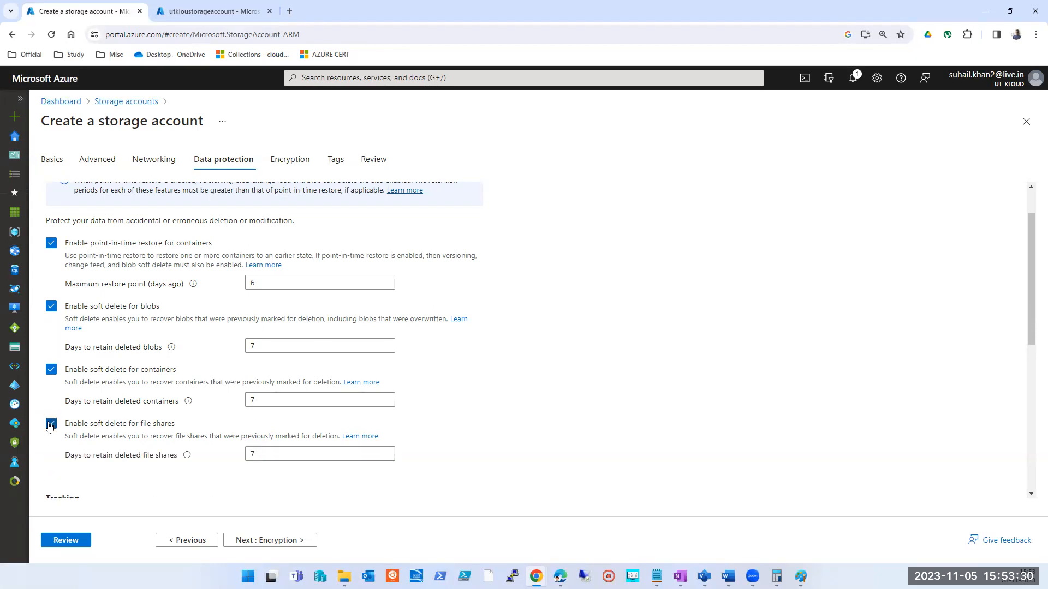
left_click(210, 11)
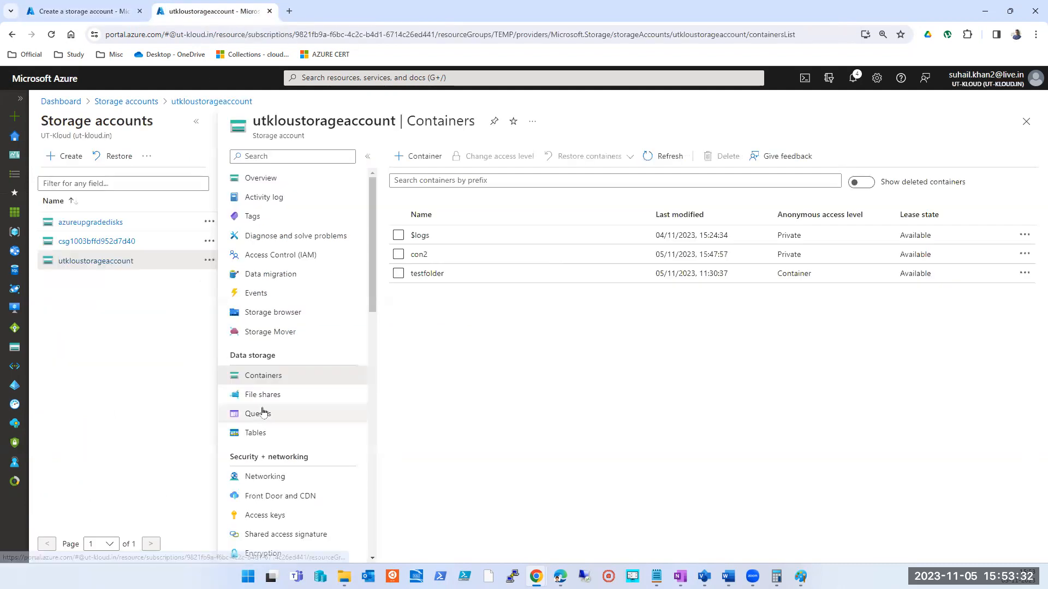
left_click(264, 394)
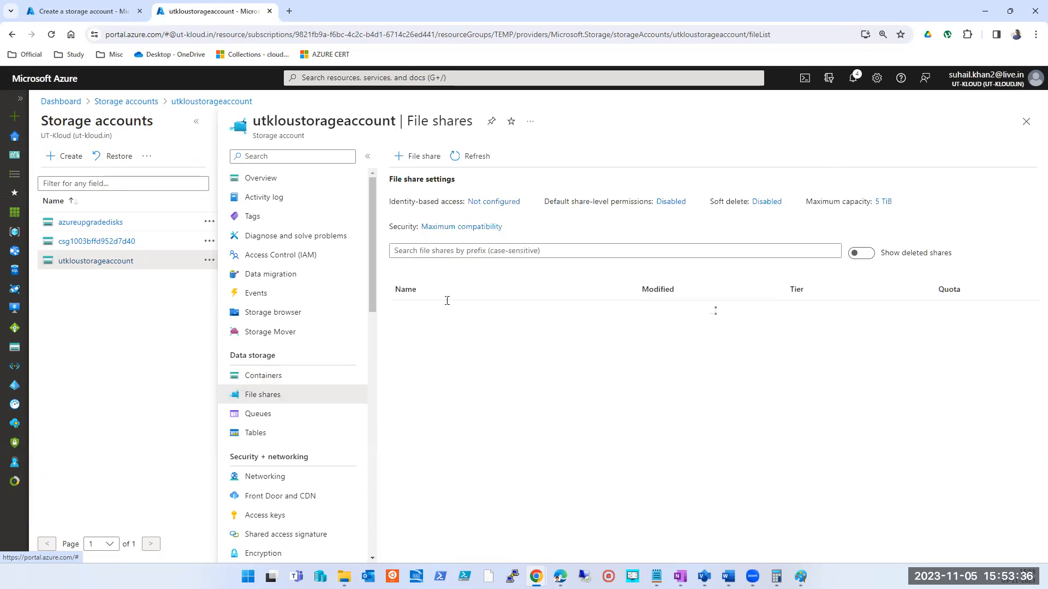
left_click(110, 15)
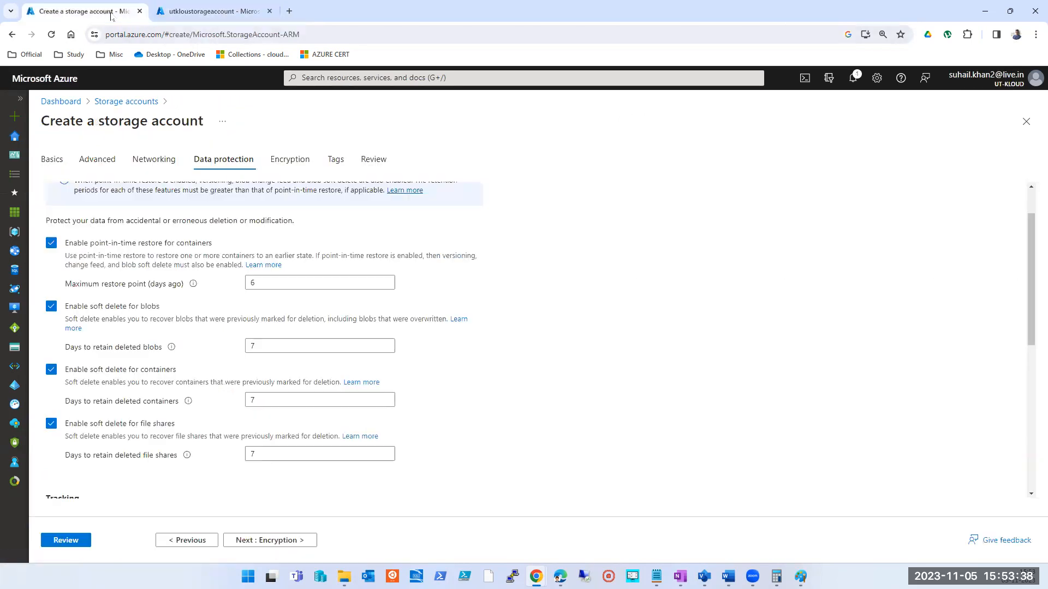
scroll(256, 472, "down", 2)
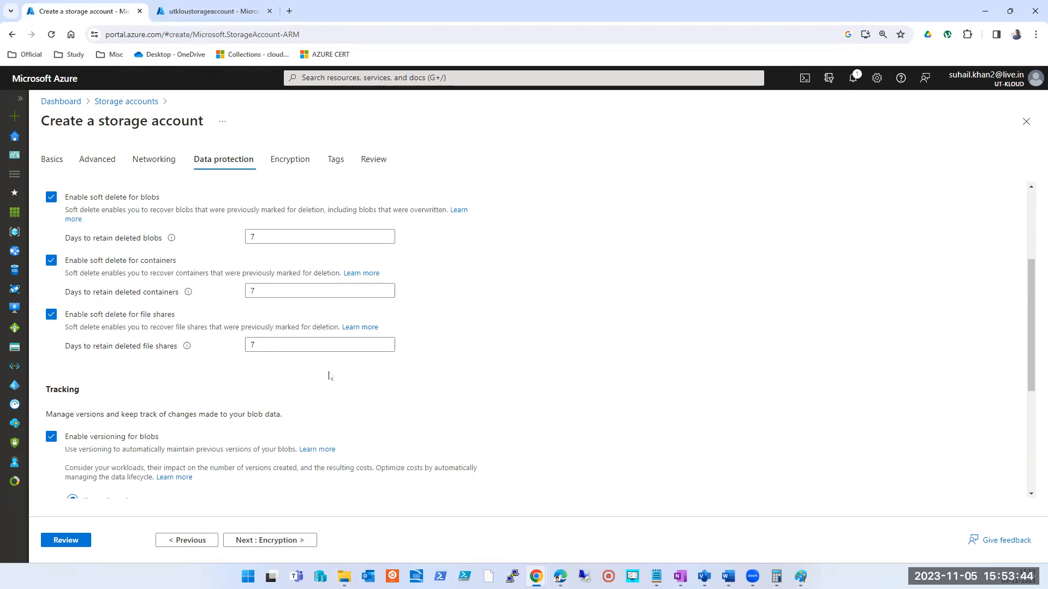
Try retention periods of 30, 60, 90 and 999 days for deleted blobs.
scroll(329, 376, "up", 3)
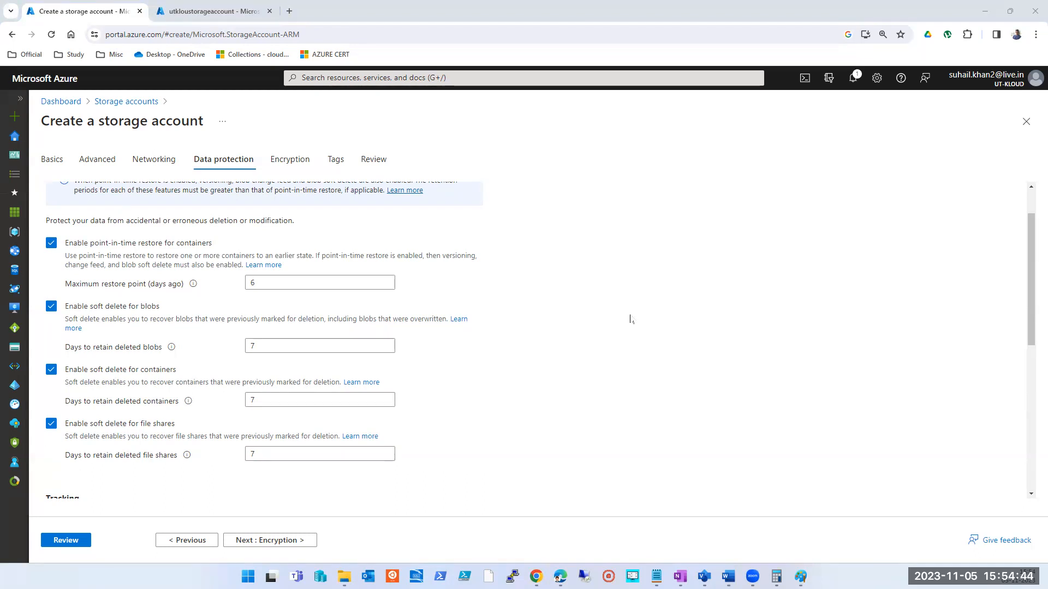
double_click(254, 347)
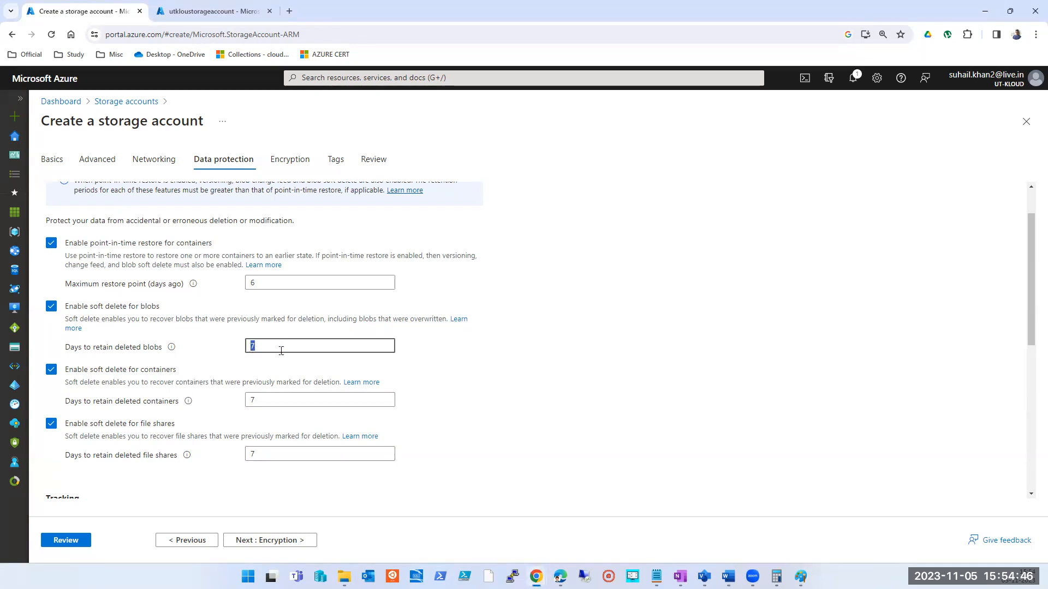
type("30")
double_click(269, 345)
type("60")
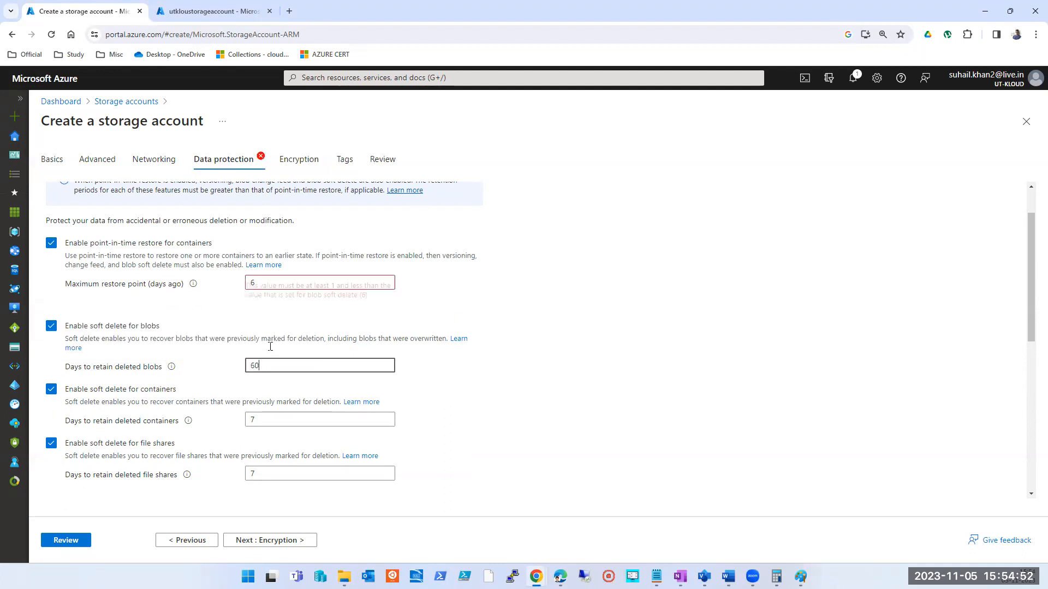
double_click(270, 347)
type("90")
double_click(270, 347)
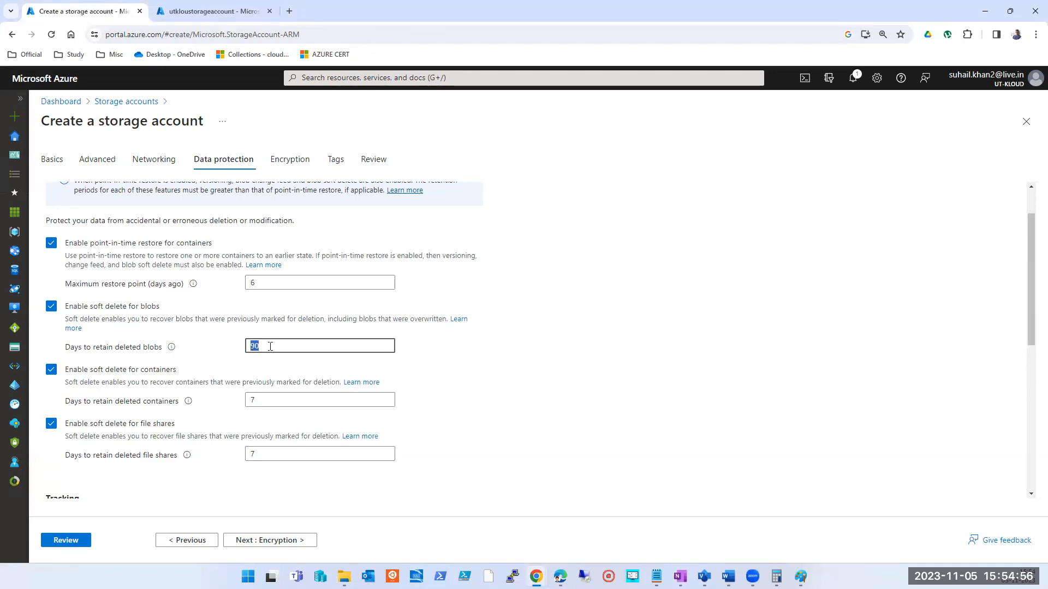
type("999")
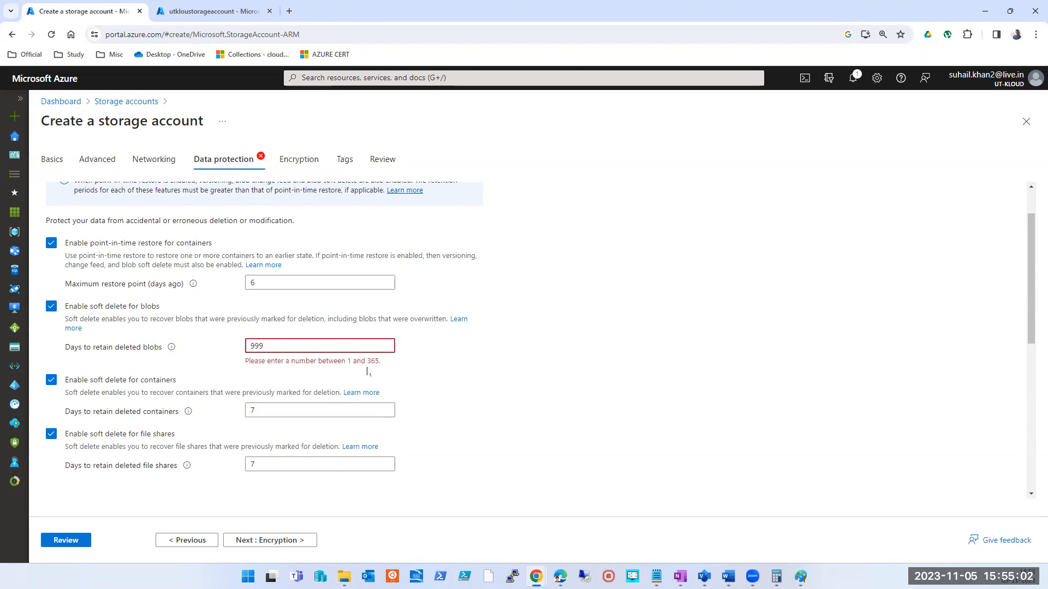
Set the retention period for deleted blobs to 7 days.
double_click(255, 347)
type("7")
left_click(555, 430)
scroll(549, 420, "down", 2)
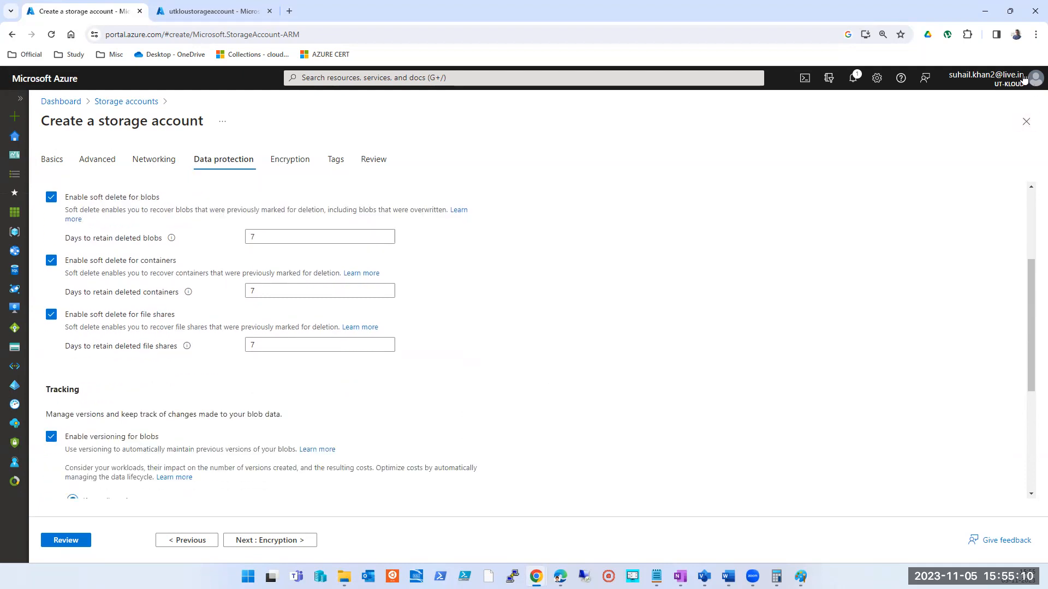
Compare the new storage account's advanced settings with its data protection options, and review the point-in-time restore and soft delete settings.
scroll(644, 378, "up", 3)
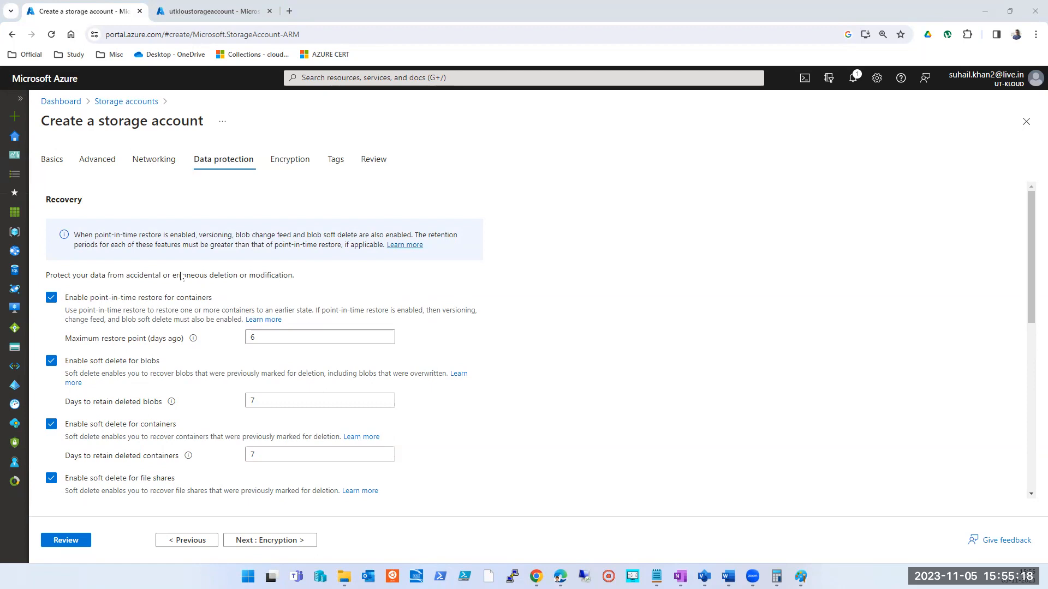
left_click(90, 162)
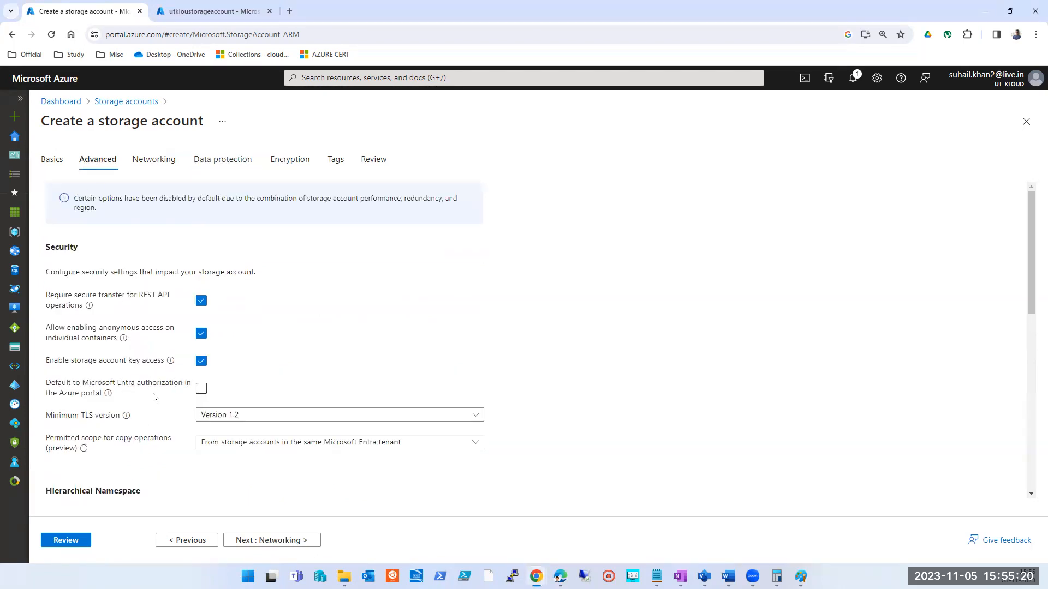
left_click(213, 167)
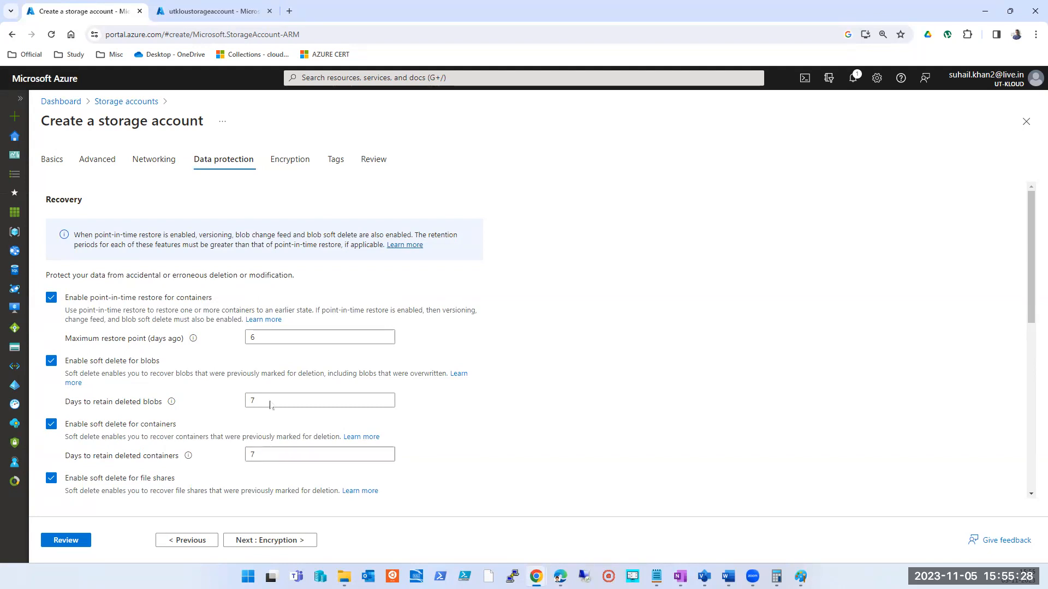
left_click(87, 160)
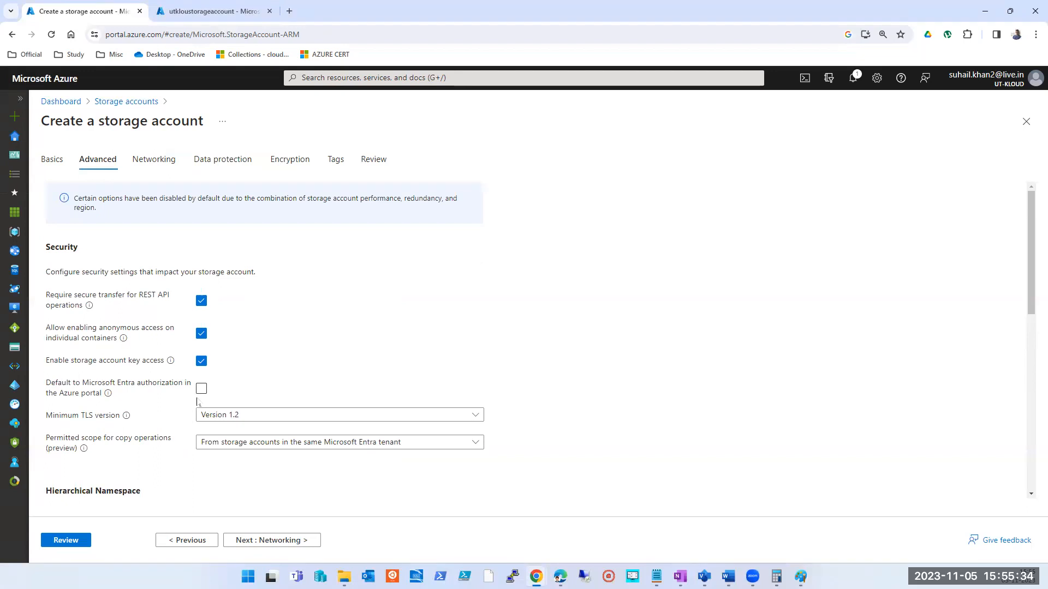
left_click(218, 160)
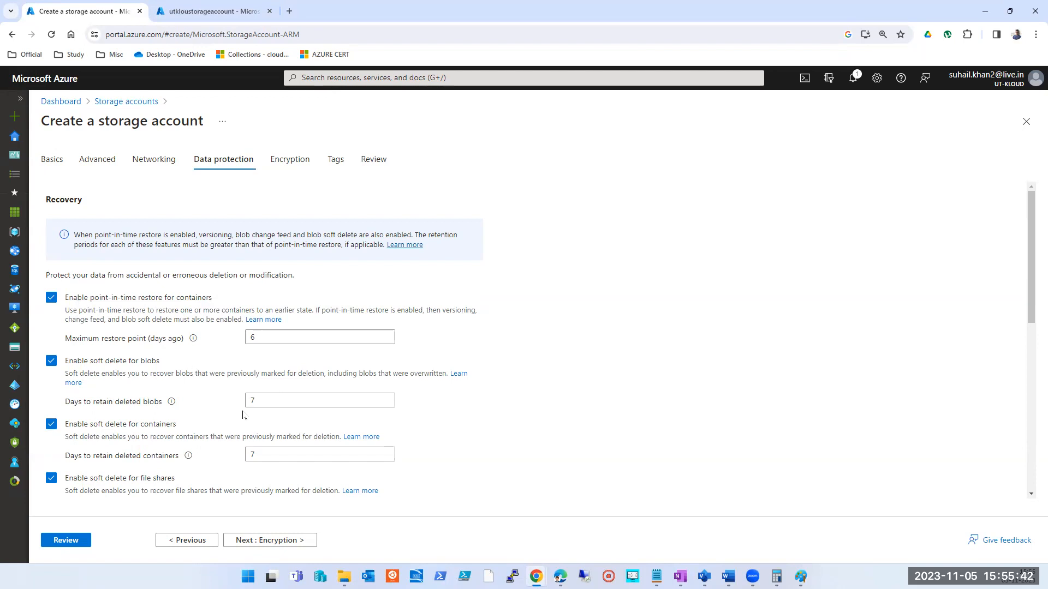
scroll(243, 415, "down", 1)
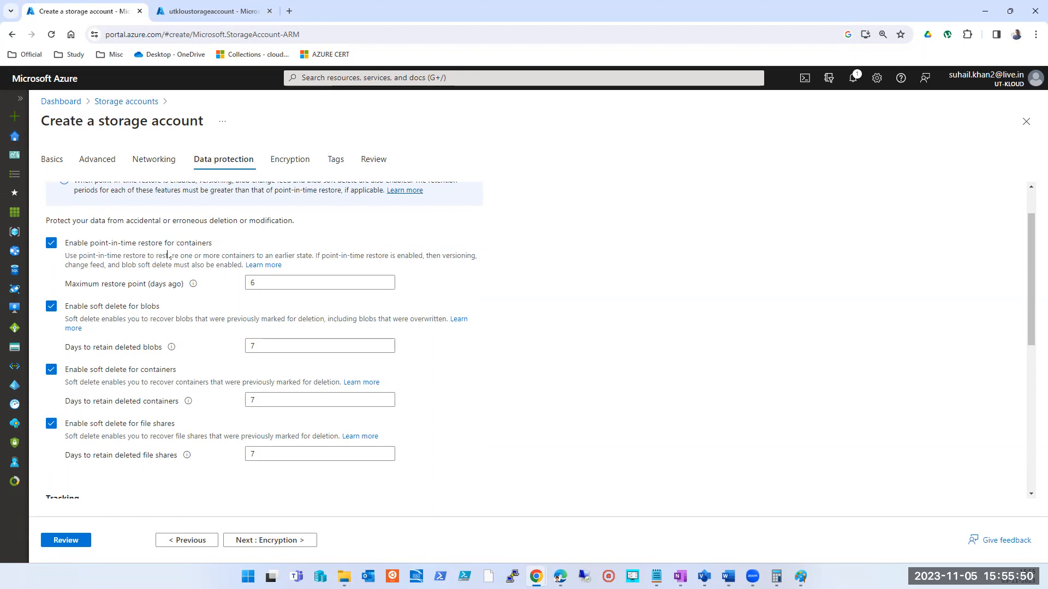
scroll(163, 348, "up", 1)
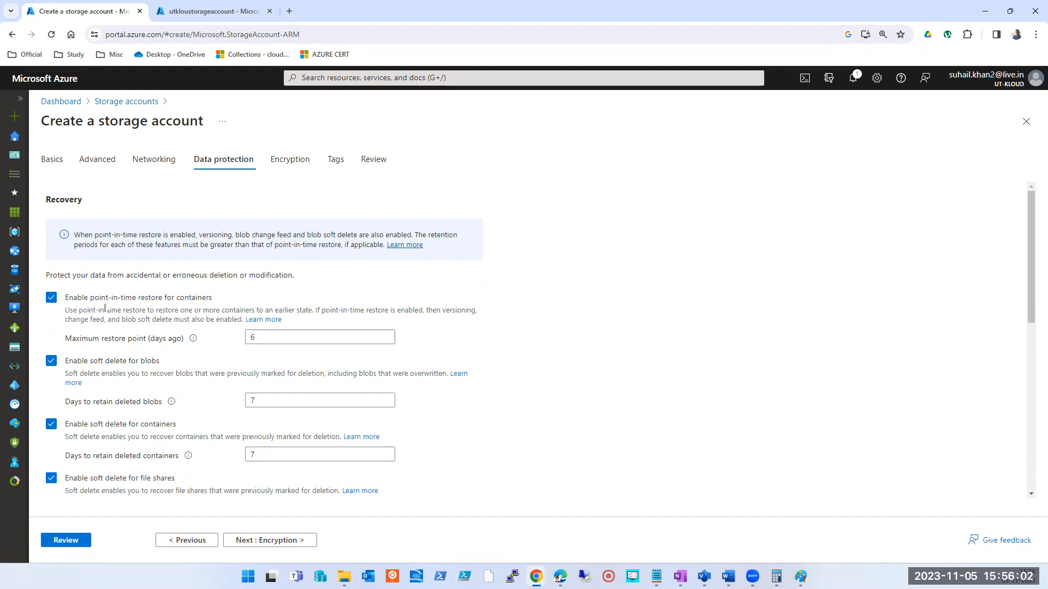
scroll(106, 310, "down", 1)
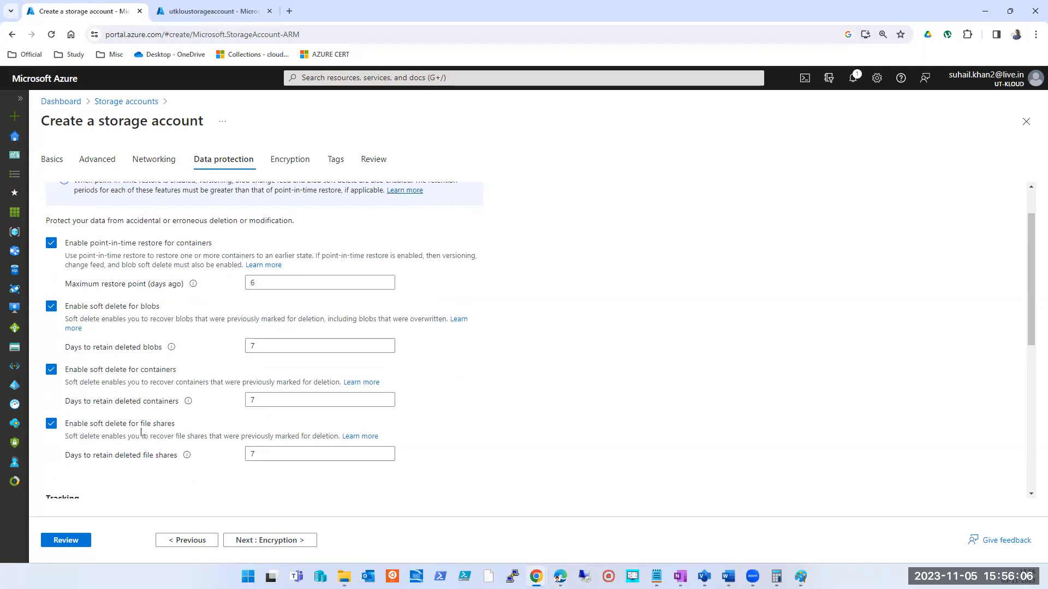
Review the point-in-time restore, soft delete and tracking options in the new storage account's data protection settings.
scroll(151, 431, "down", 2)
scroll(150, 415, "up", 2)
scroll(564, 372, "down", 1)
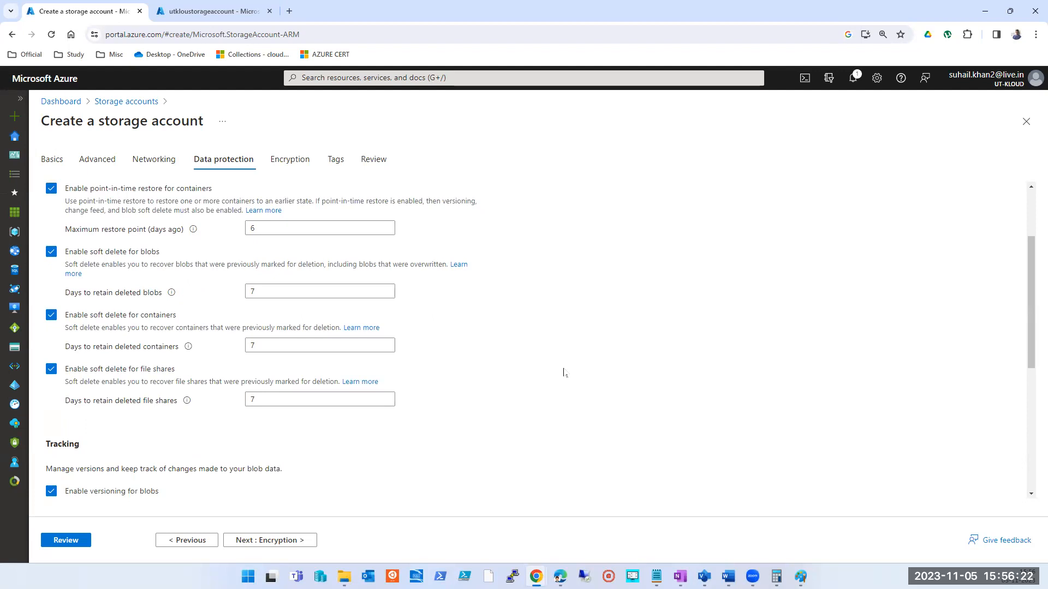
scroll(564, 373, "down", 3)
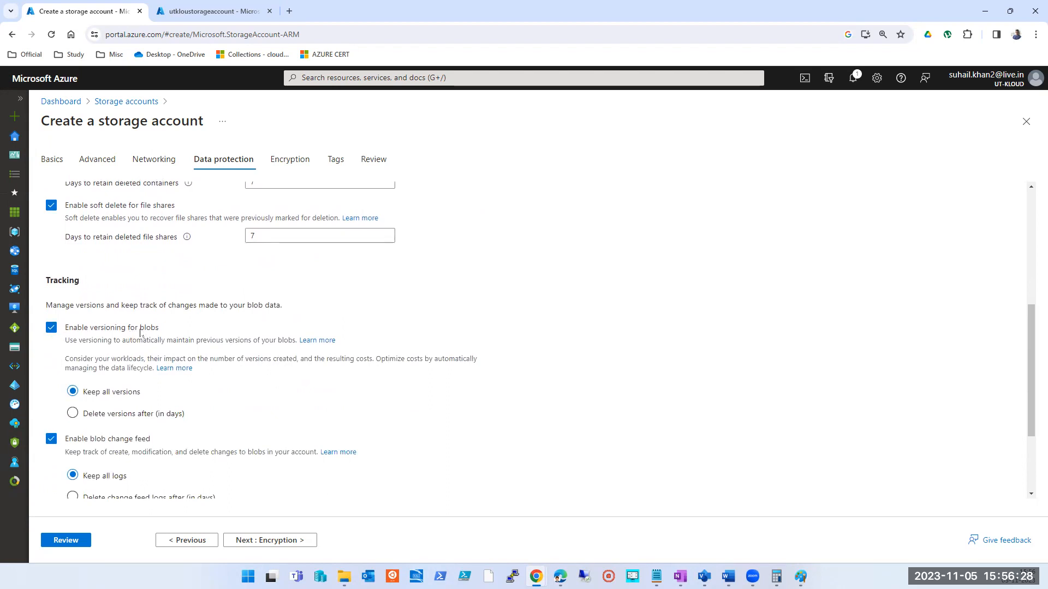
scroll(140, 333, "up", 5)
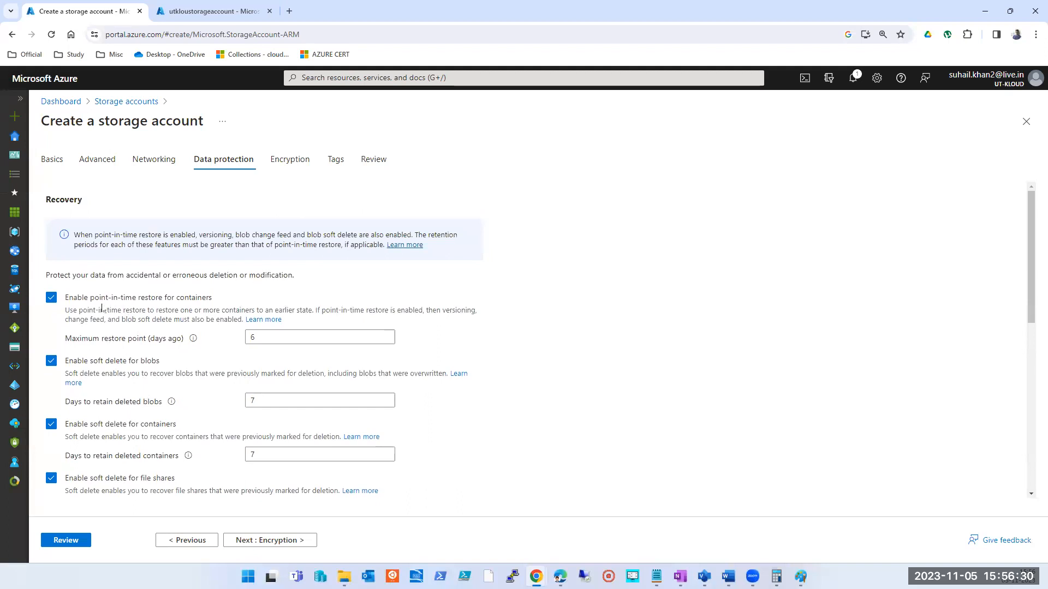
triple_click(185, 303)
scroll(192, 310, "down", 9)
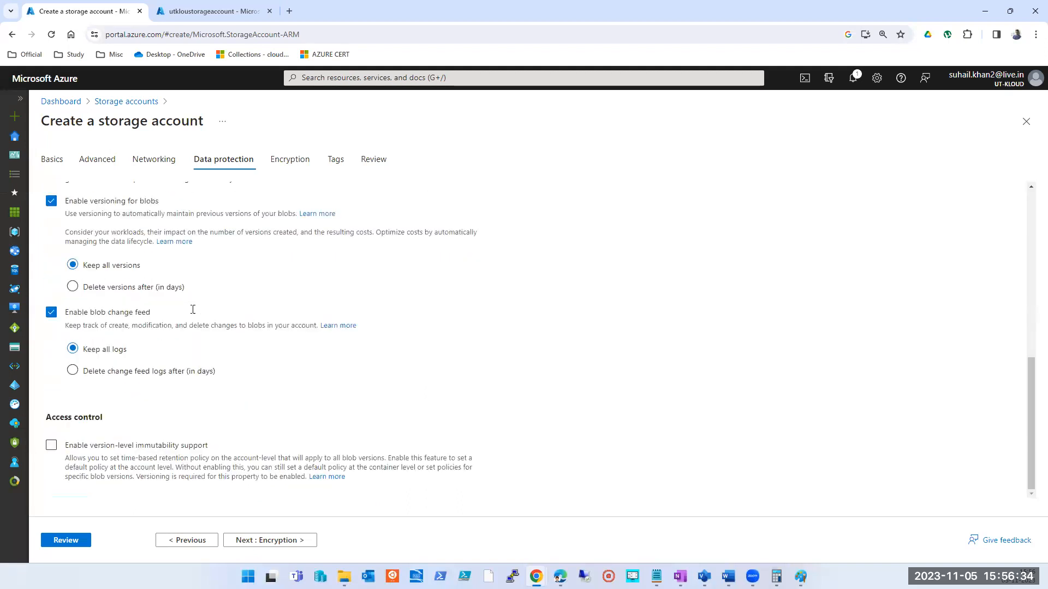
Set blob versioning in the tracking options to delete versions after 7 days.
scroll(121, 346, "up", 2)
double_click(143, 256)
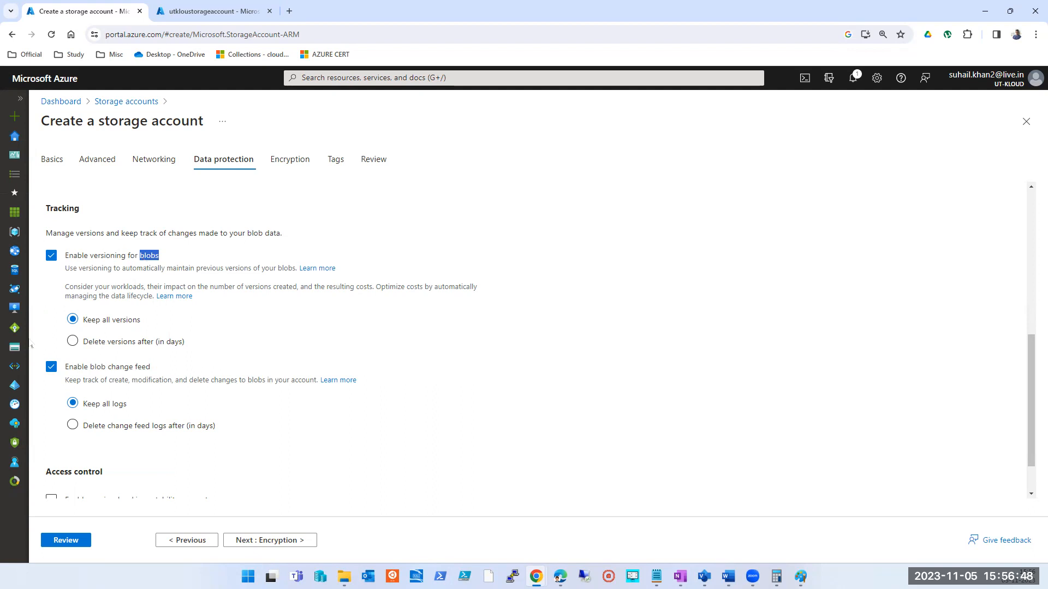
left_click(72, 341)
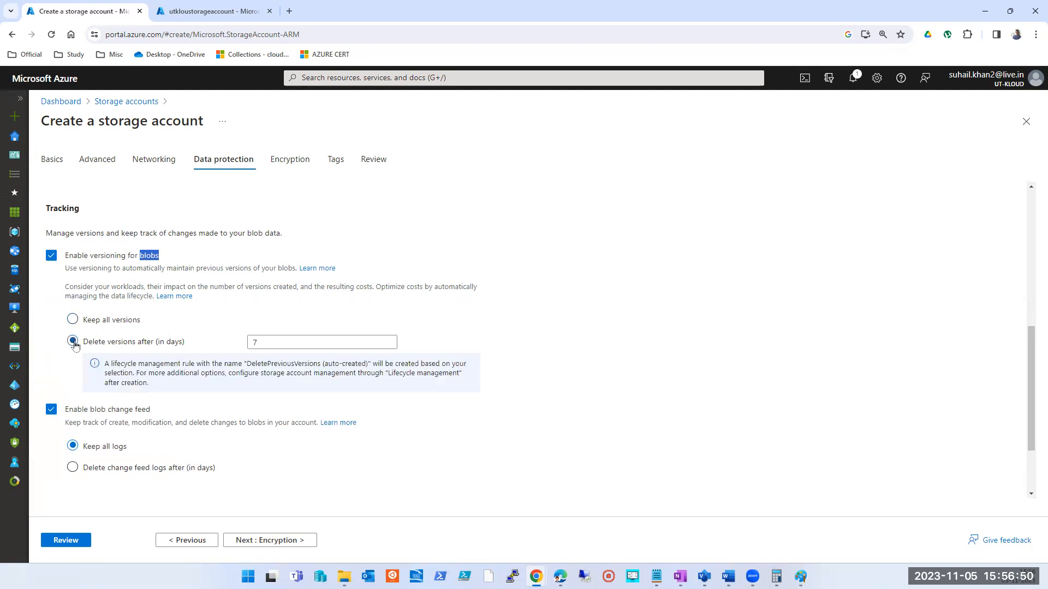
double_click(333, 346)
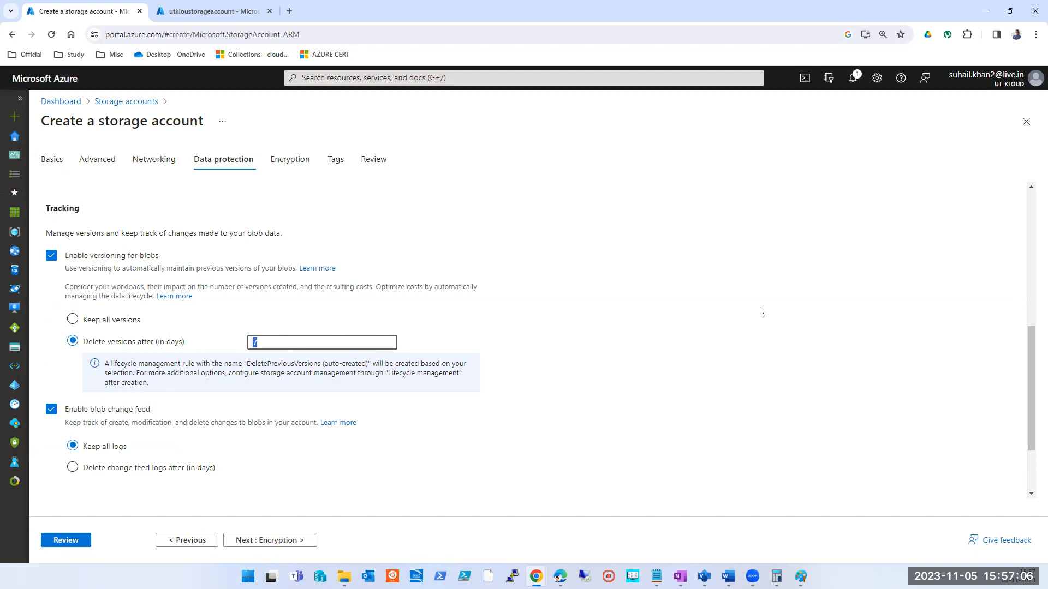
Try disabling the blob change feed, check the effect on the point-in-time restore settings, and enable the change feed again.
left_click(51, 409)
scroll(515, 303, "up", 5)
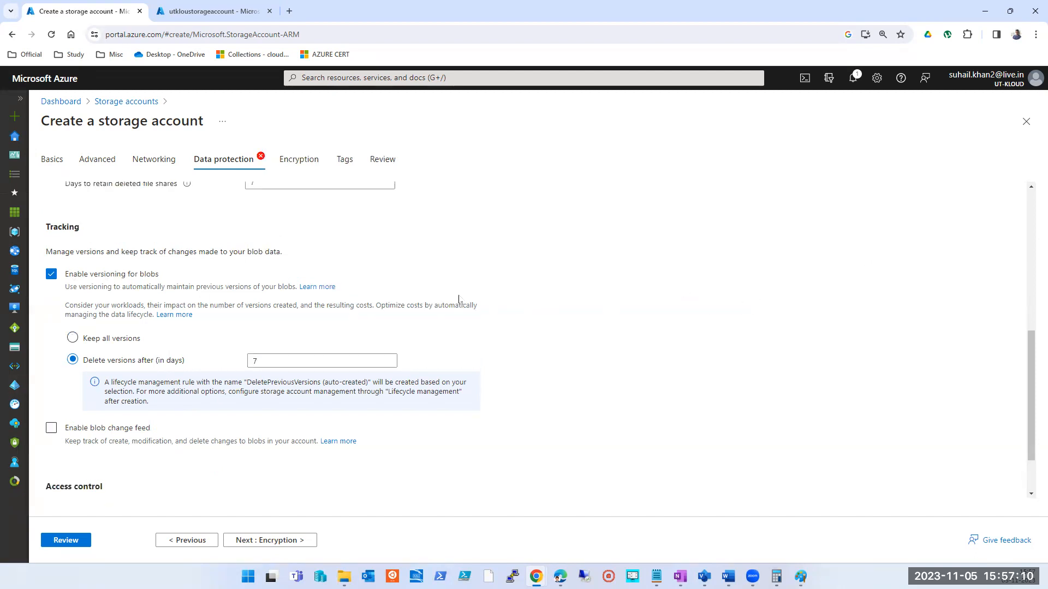
scroll(459, 299, "down", 7)
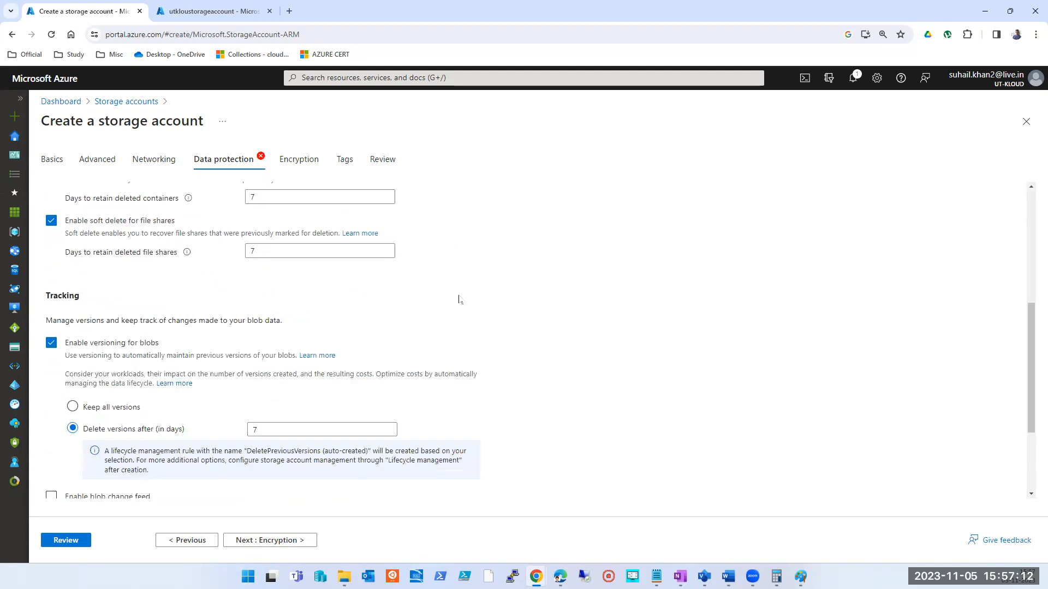
scroll(459, 299, "up", 5)
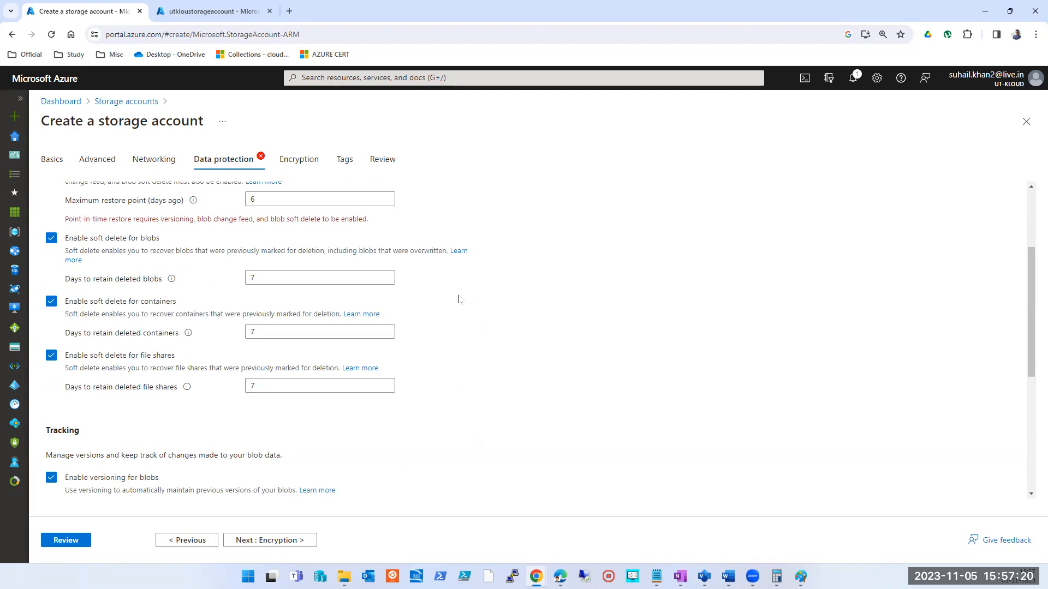
scroll(458, 300, "down", 5)
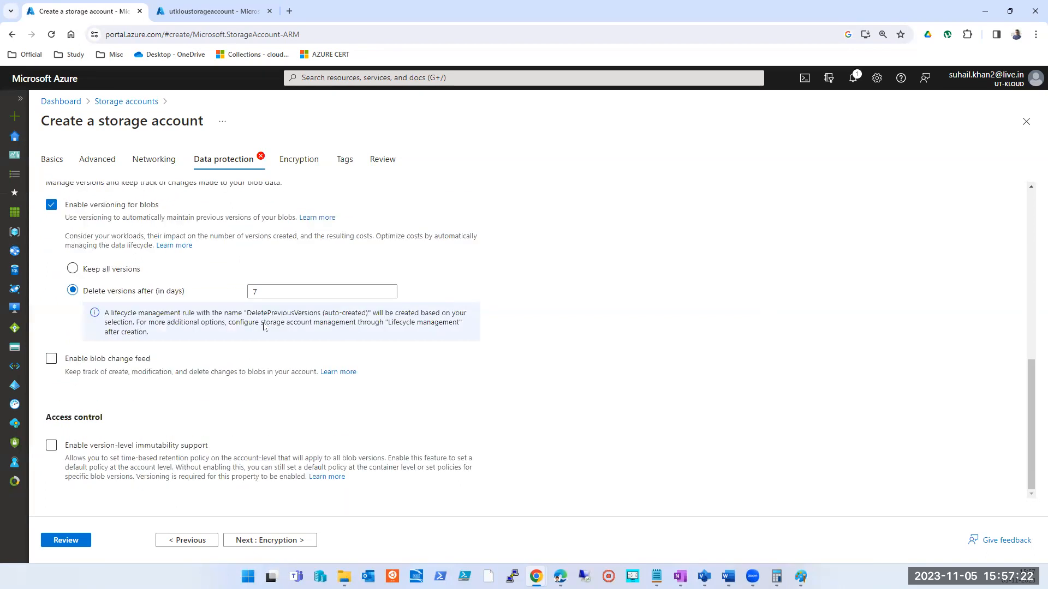
left_click(51, 359)
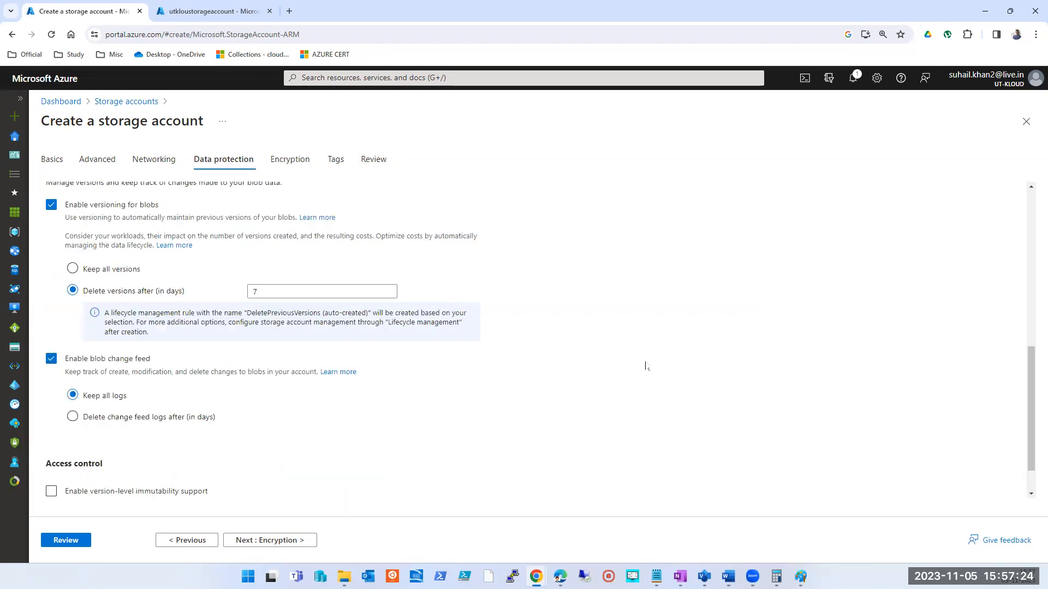
Recheck the recovery and tracking options, glance at the OneNote storage notes, and proceed to the storage account's encryption settings.
scroll(645, 365, "up", 5)
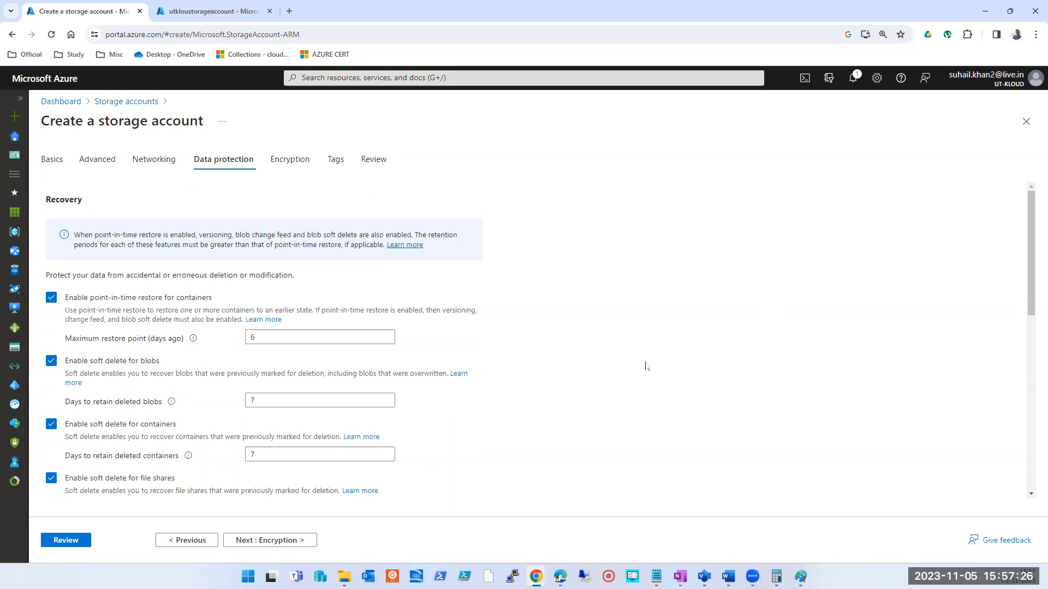
scroll(424, 346, "down", 5)
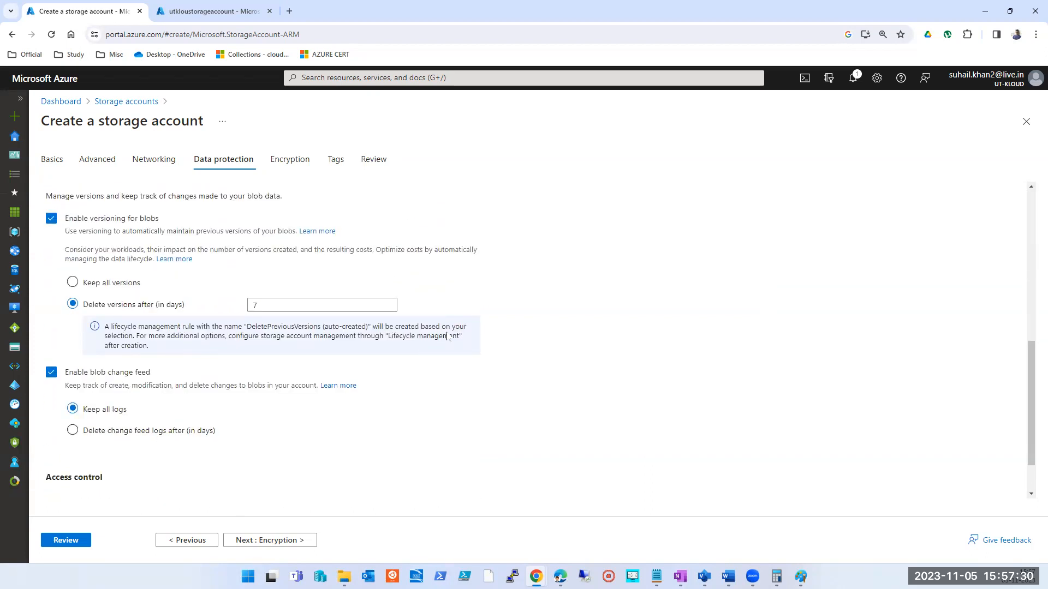
scroll(557, 329, "up", 5)
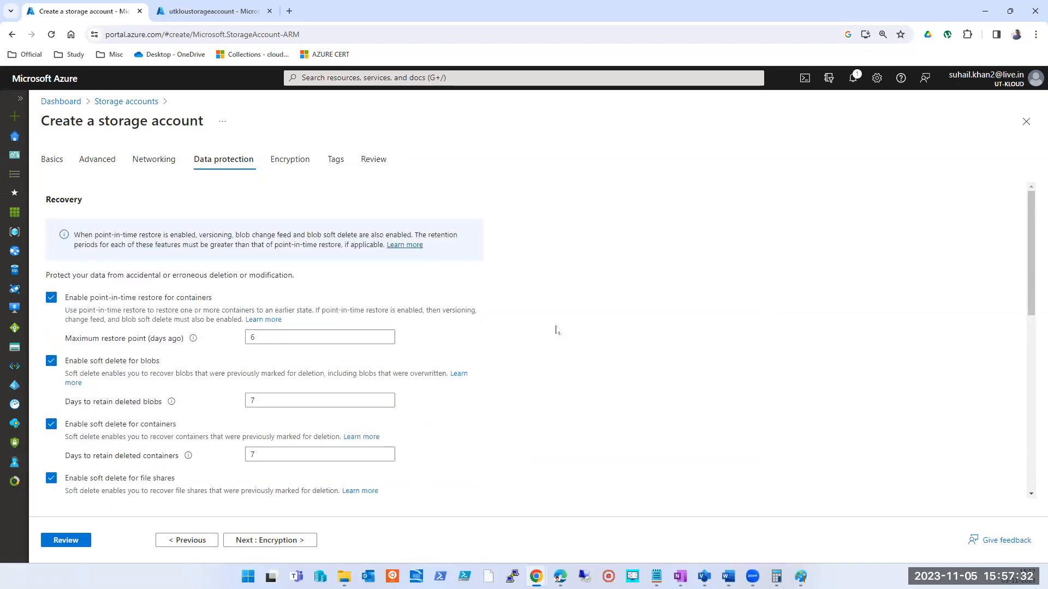
scroll(556, 329, "down", 6)
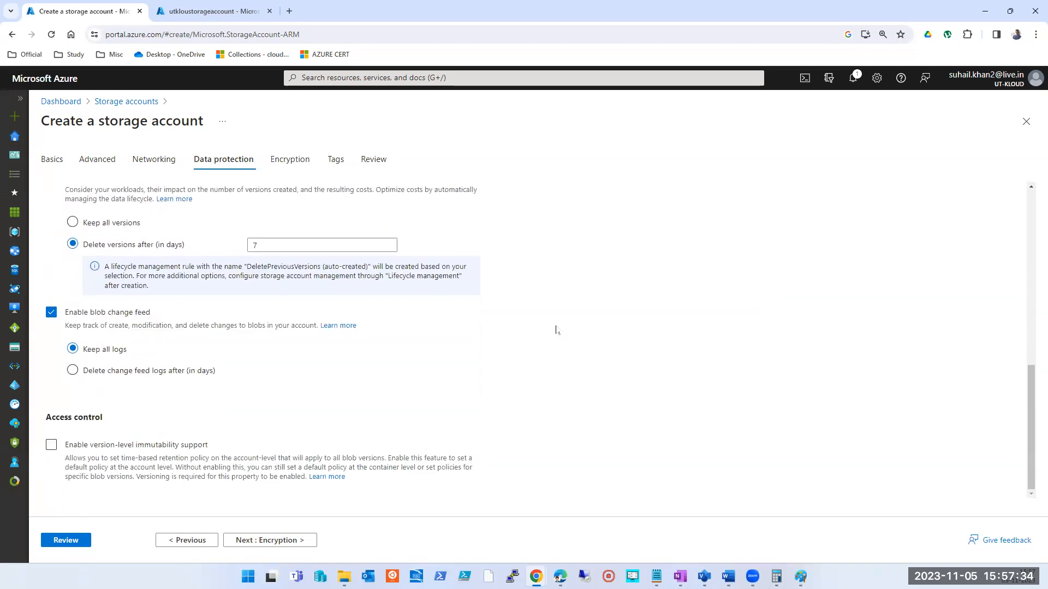
scroll(556, 330, "up", 6)
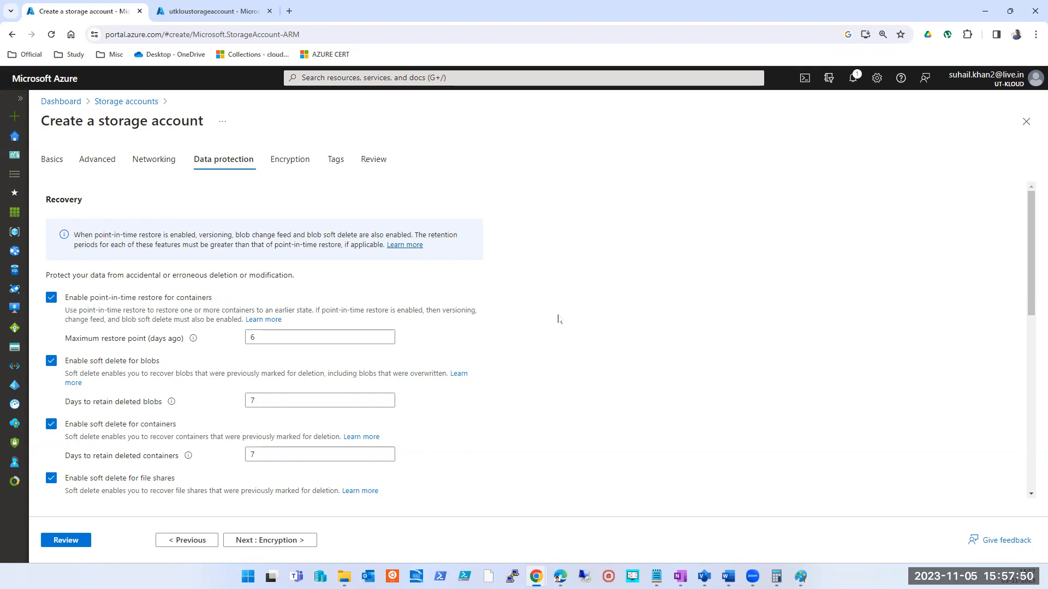
left_click(679, 576)
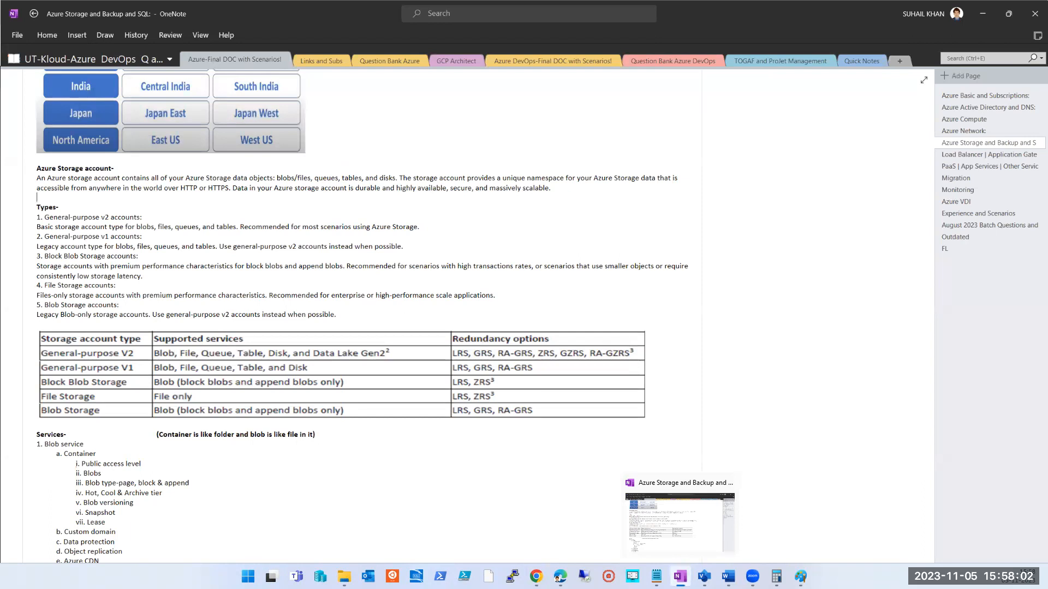
left_click(681, 576)
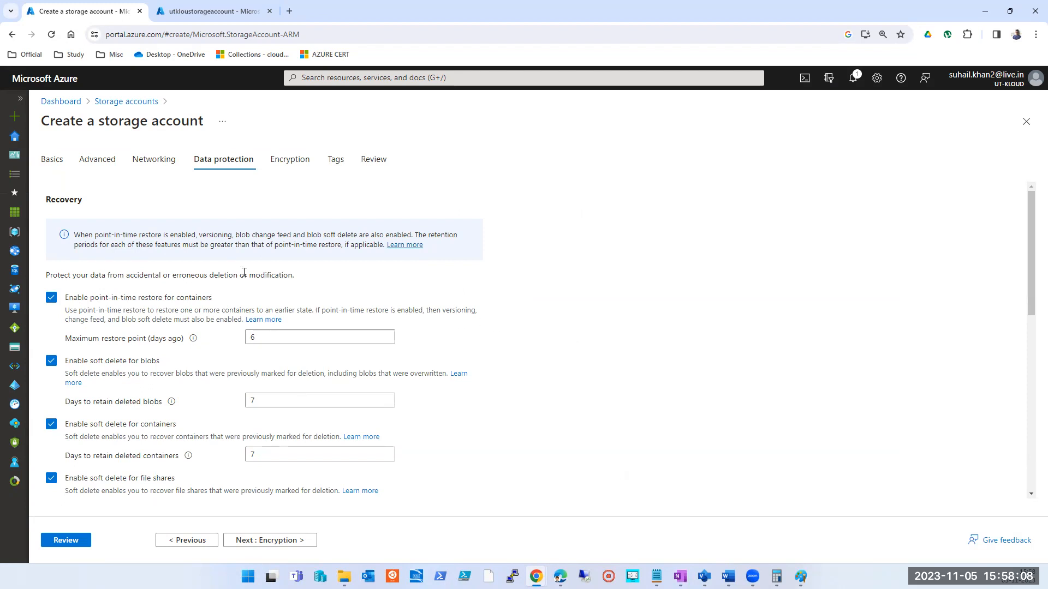
scroll(308, 303, "down", 5)
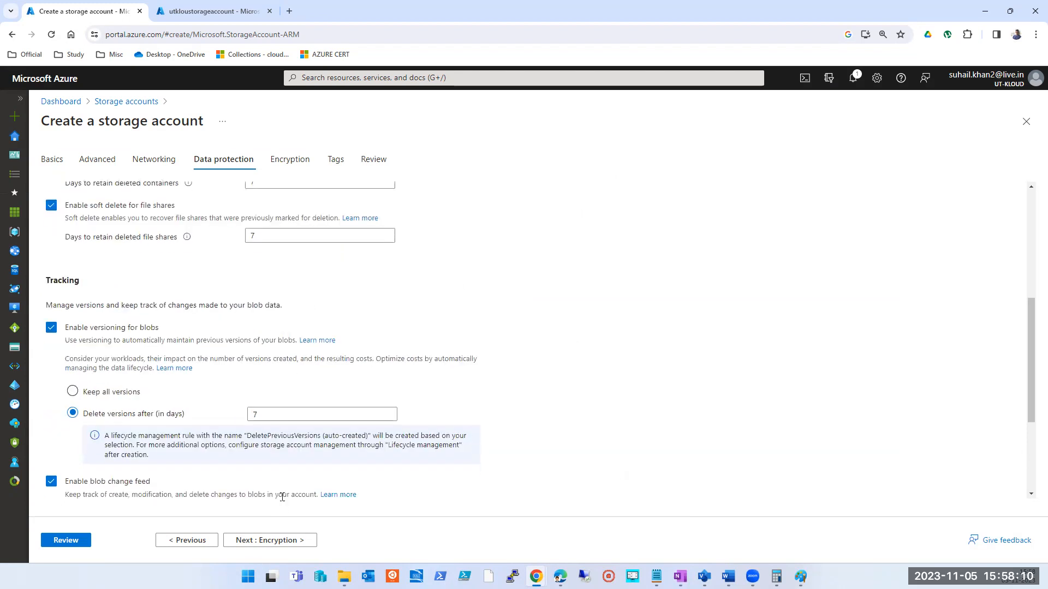
left_click(279, 543)
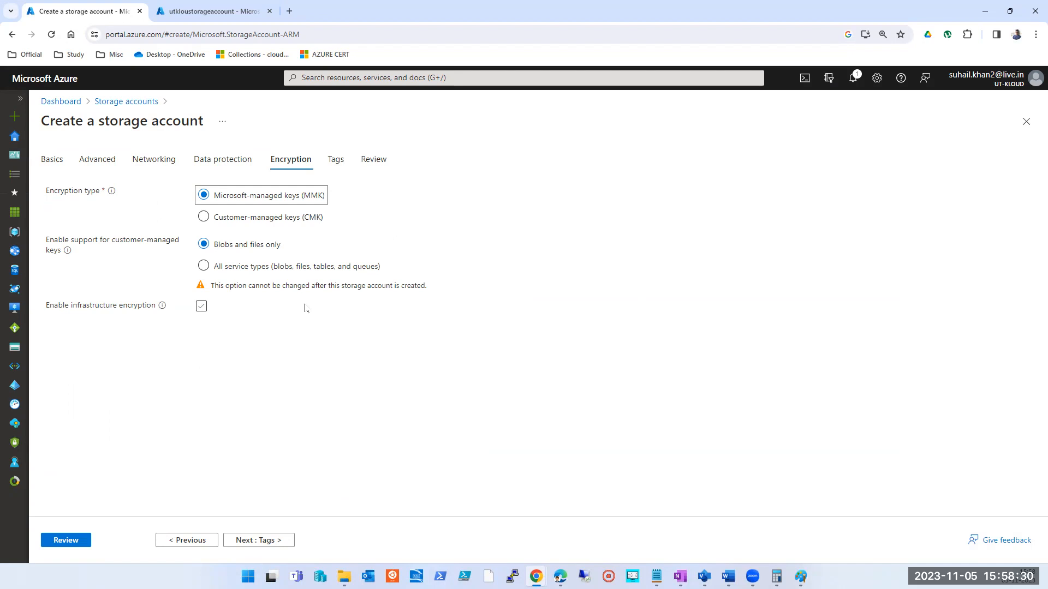
View the size and performance options of the recent ASRReplica OS disk in the other portal session, and close the disk.
left_click(220, 11)
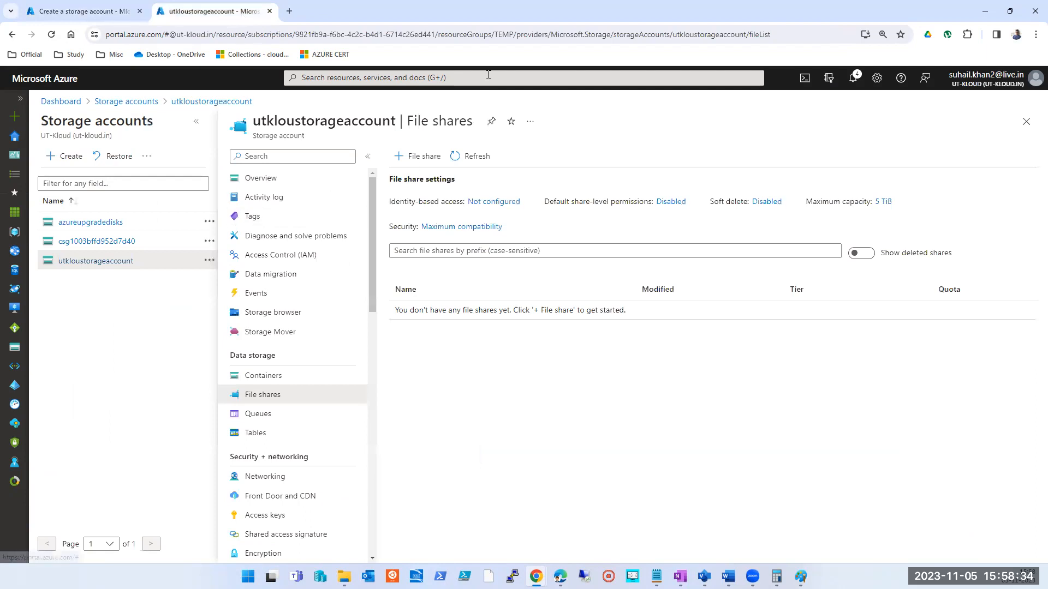
left_click(489, 76)
left_click(320, 360)
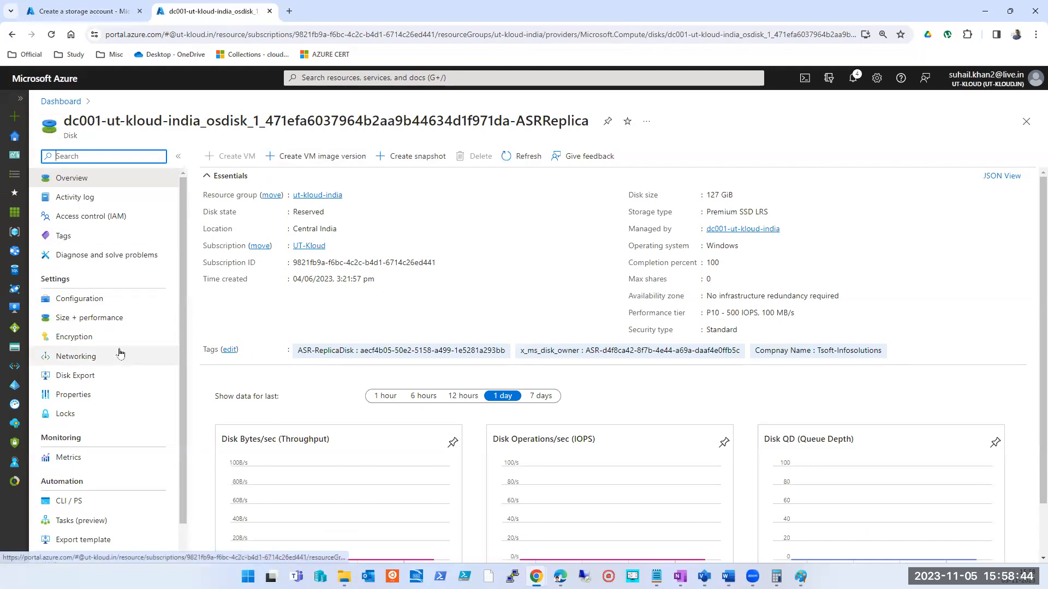
left_click(115, 319)
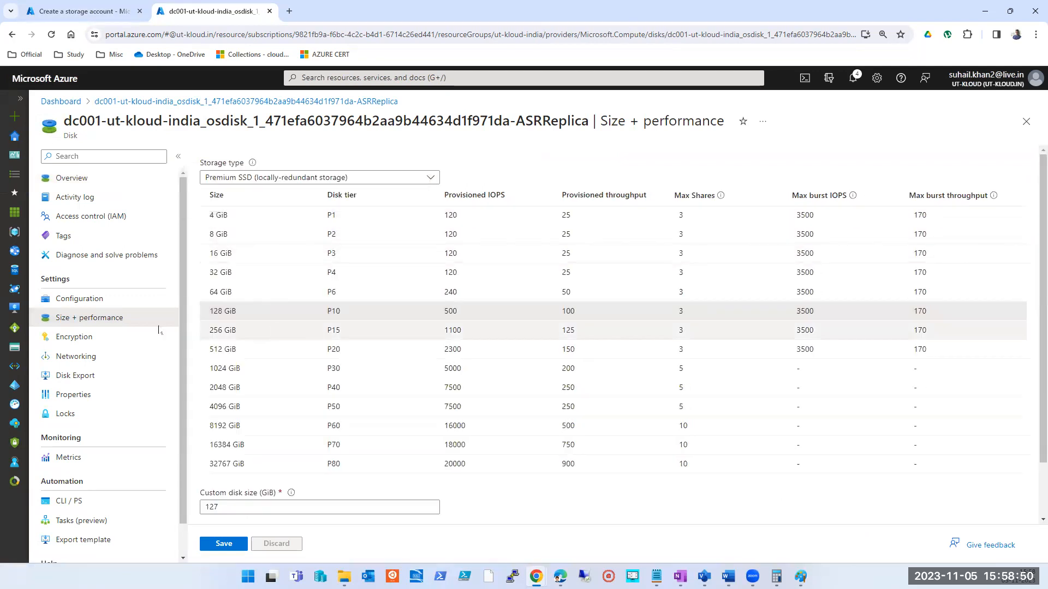
left_click(1026, 122)
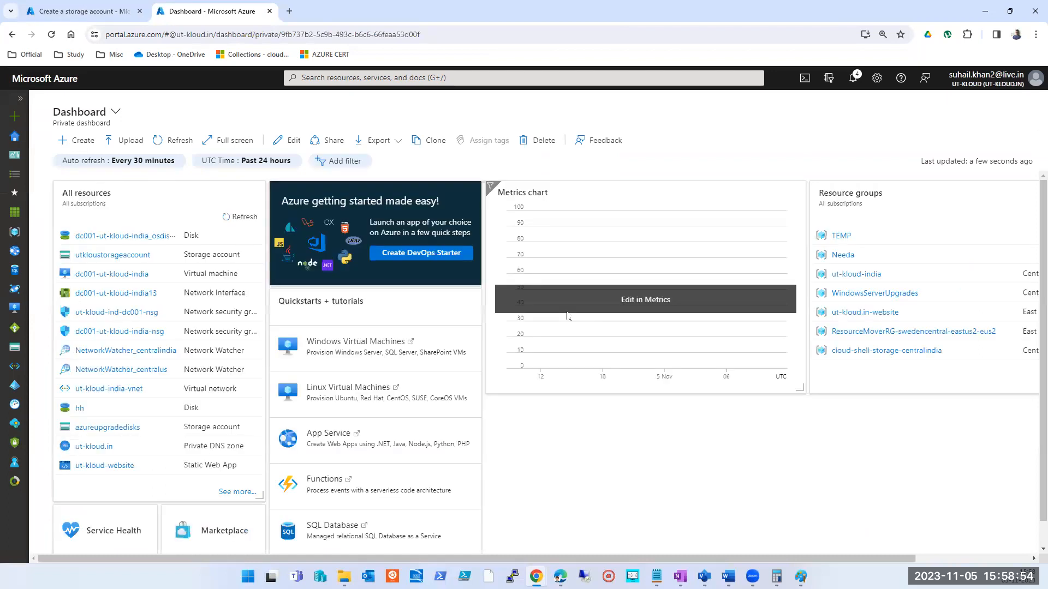
Display the disks of the virtual machine dc001-ut-kloud-india.
left_click(344, 77)
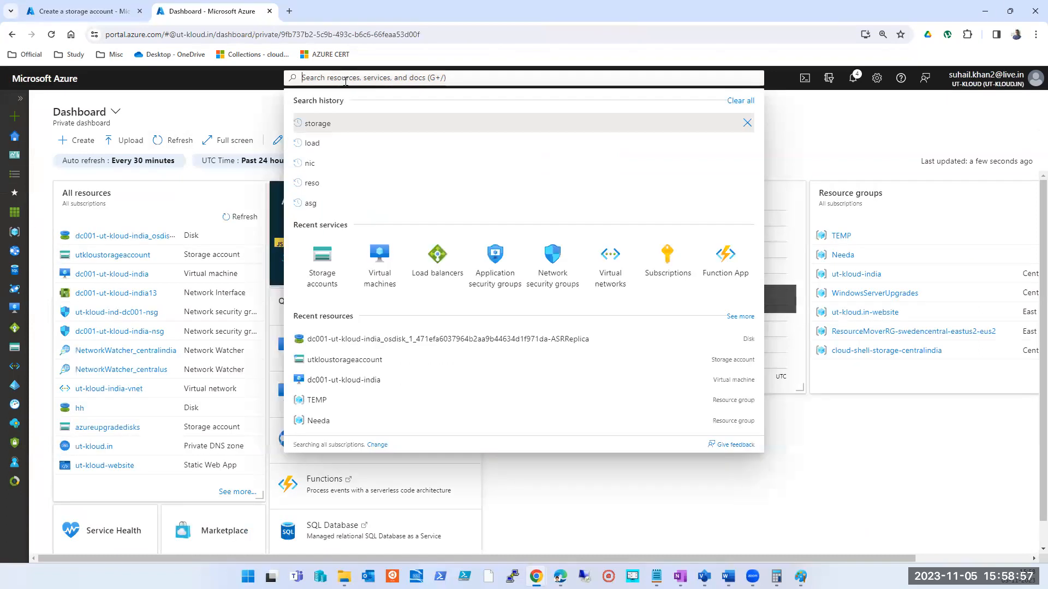
left_click(381, 272)
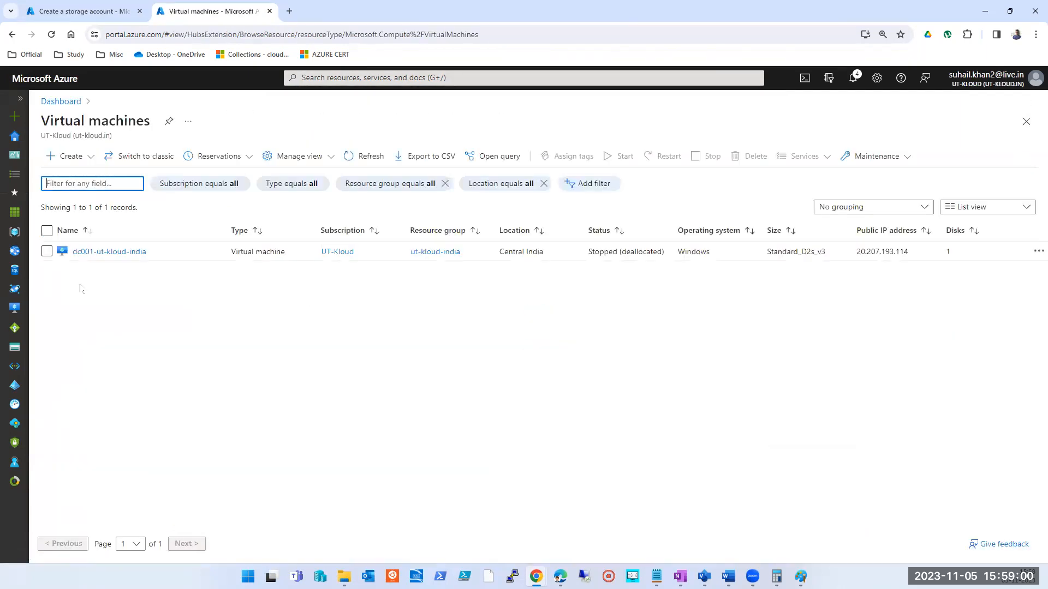
left_click(85, 257)
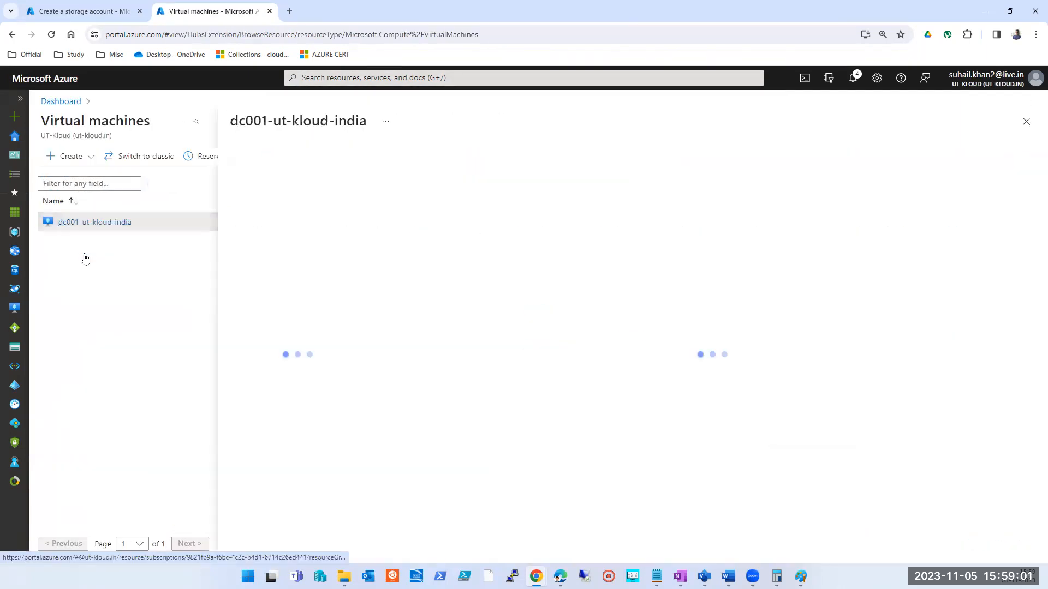
left_click(197, 122)
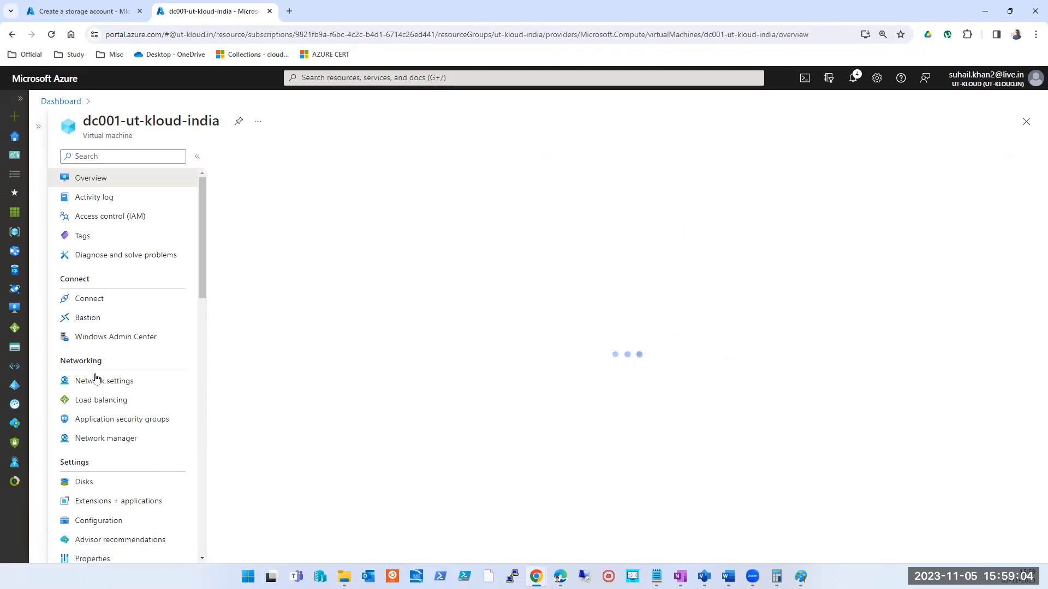
scroll(105, 392, "down", 2)
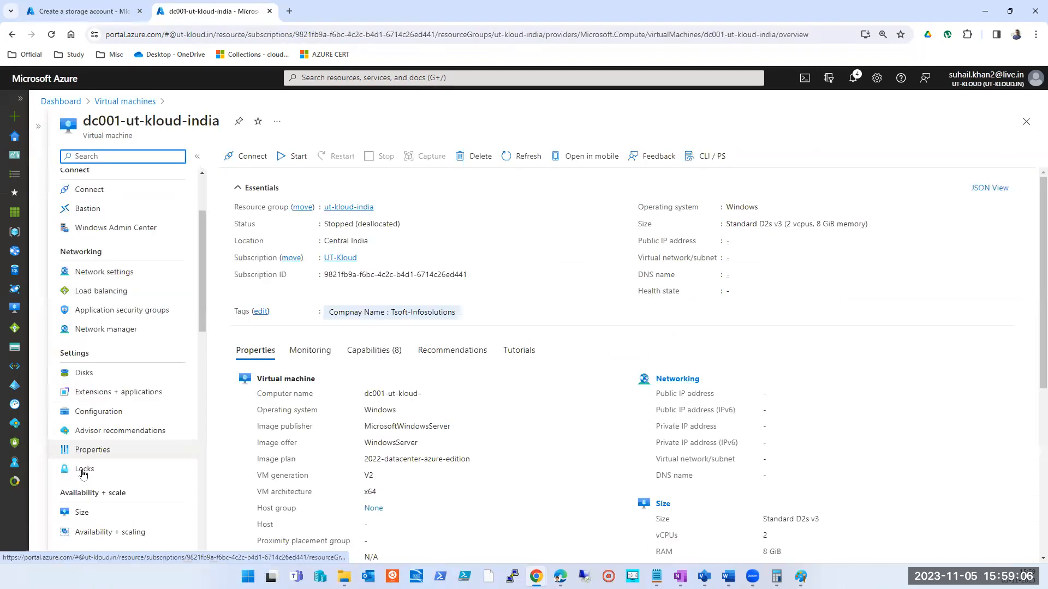
left_click(84, 374)
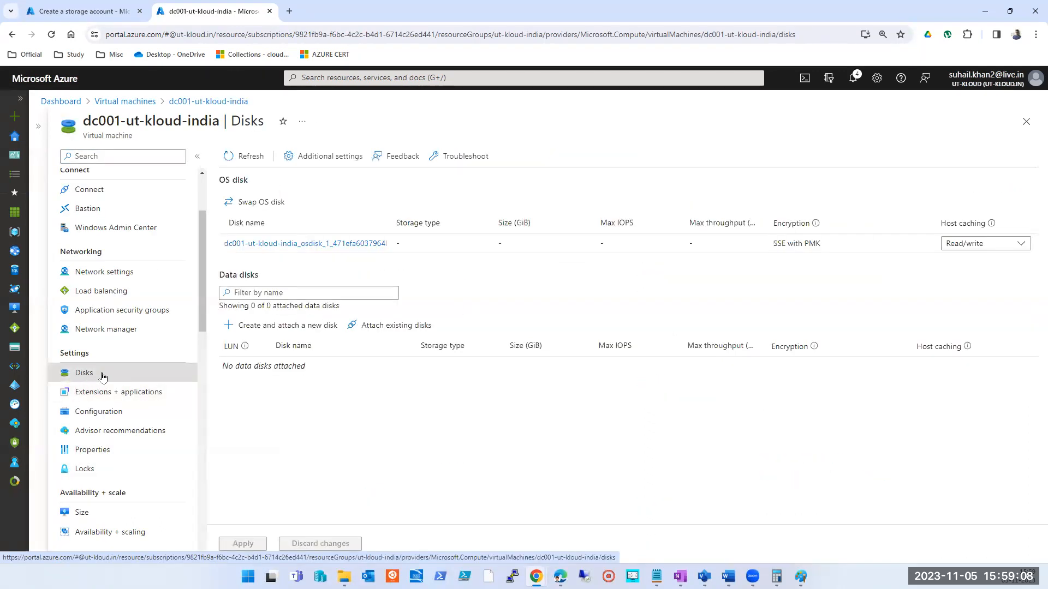
Add a new data disk entry to the virtual machine, choose Platform-managed key encryption, and show the encryption choices again.
left_click(248, 325)
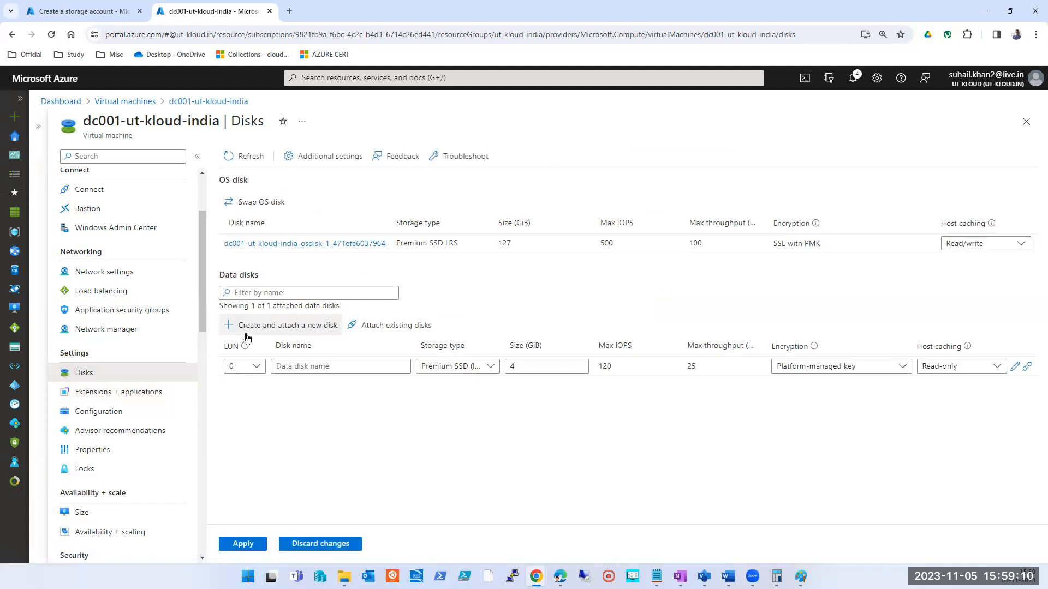
left_click(840, 366)
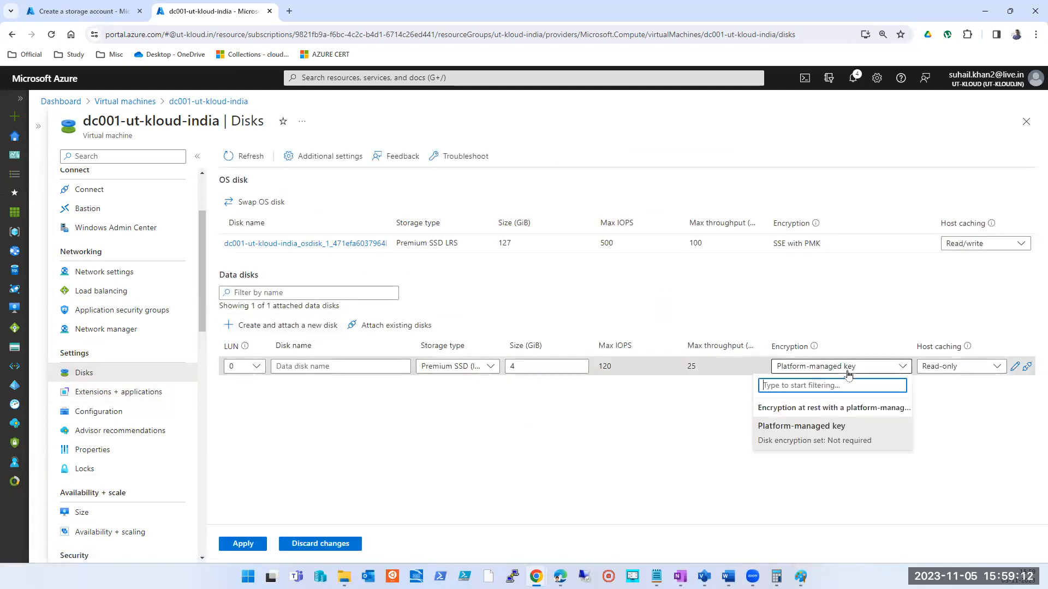
left_click(797, 428)
left_click(796, 366)
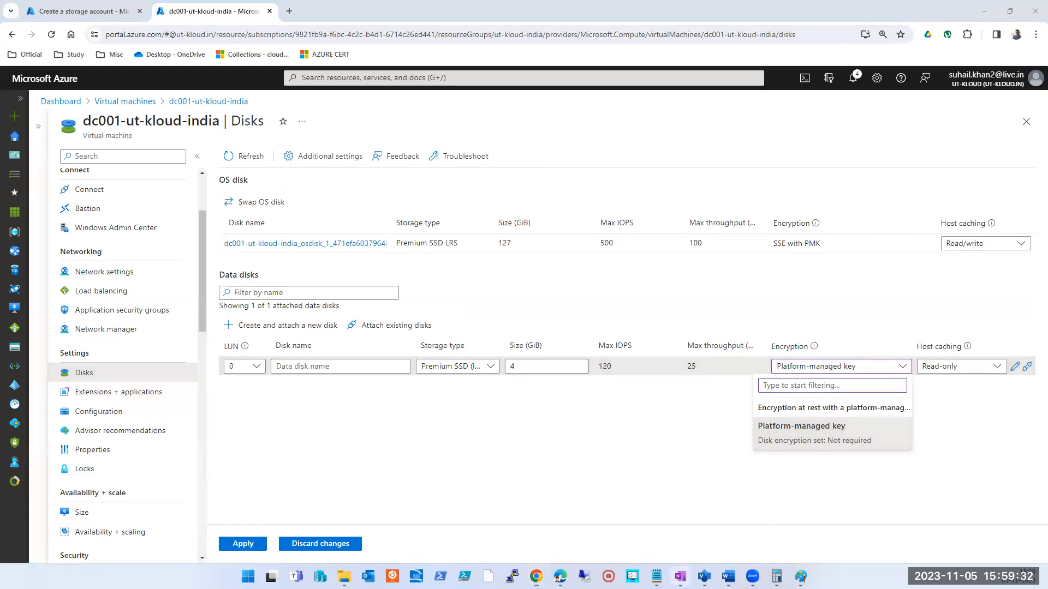
Switch to OneNote and display the Azure Storage and Backup notes.
left_click(680, 576)
left_click(680, 576)
left_click(679, 576)
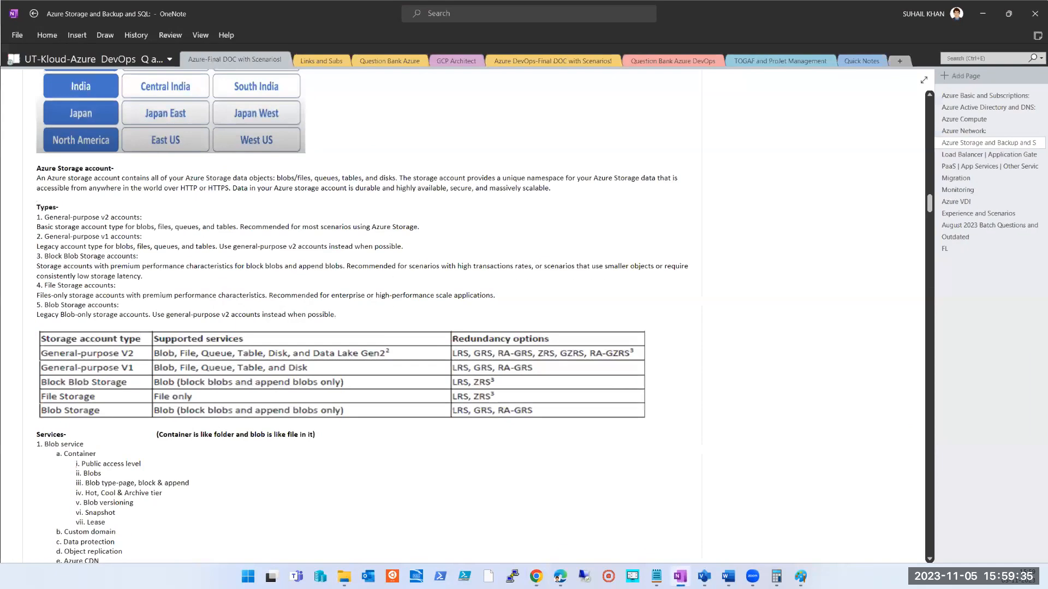
Open the August 2023 Batch Questions and Tasks page in OneNote and look over its virtual machine build sheets.
left_click(959, 227)
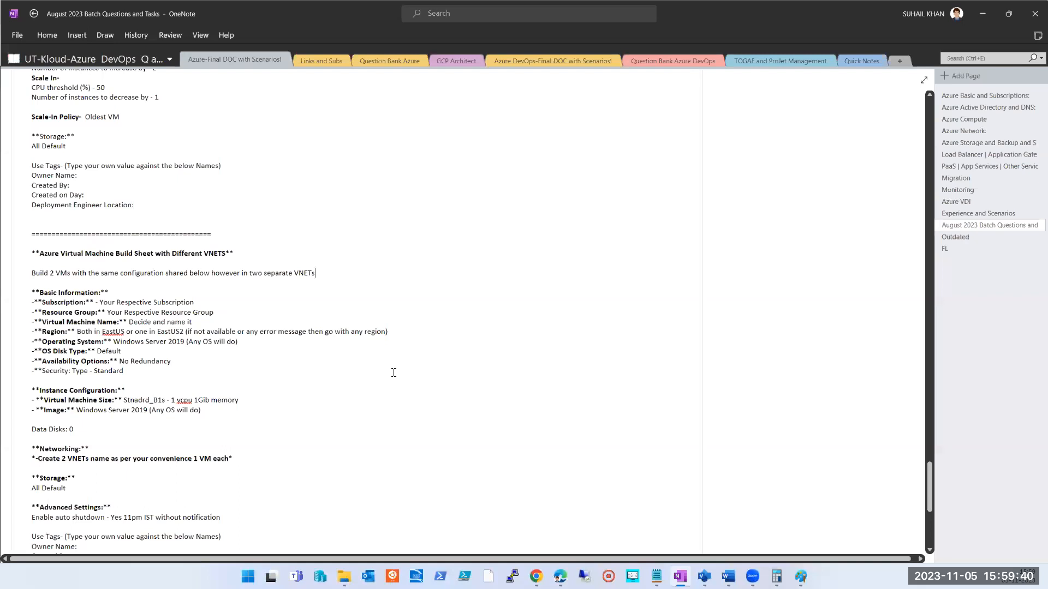
scroll(394, 372, "up", 10)
scroll(393, 373, "up", 15)
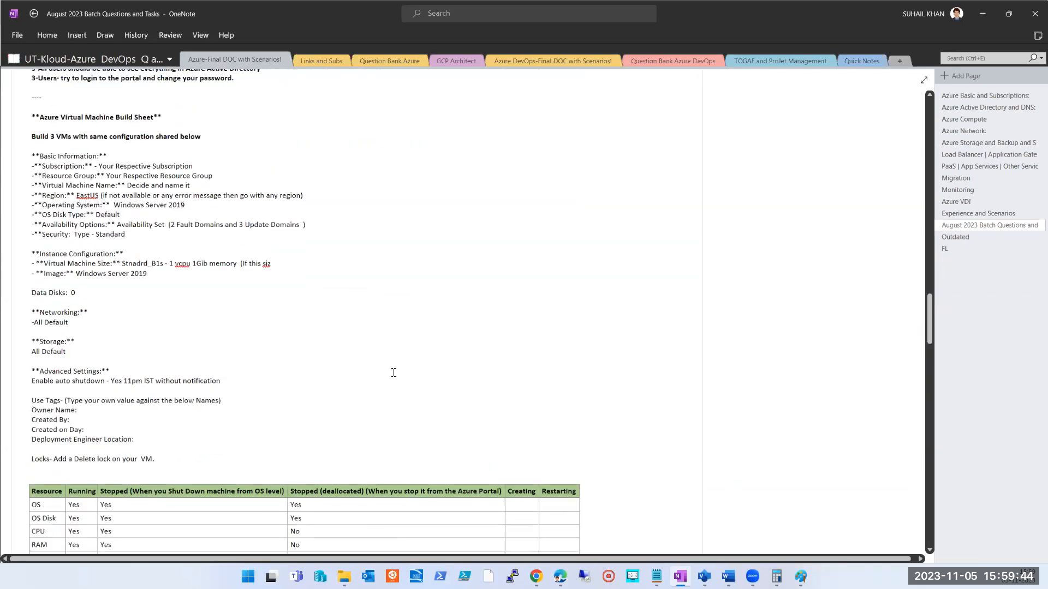
scroll(393, 372, "up", 3)
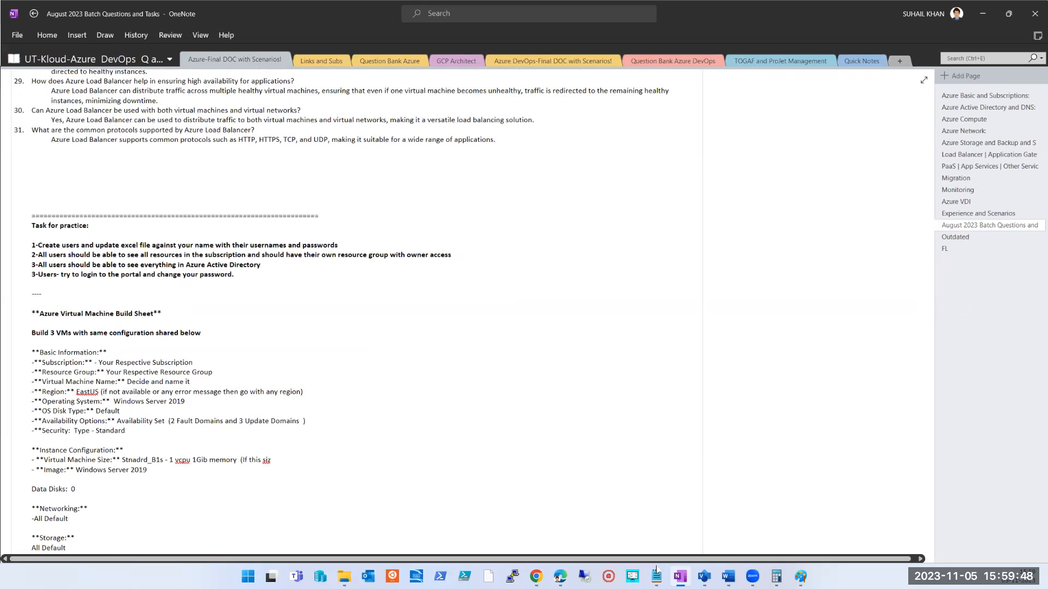
Copy the word Encryption from the data disk column heading in the Azure portal and search the current OneNote page for it.
left_click(680, 576)
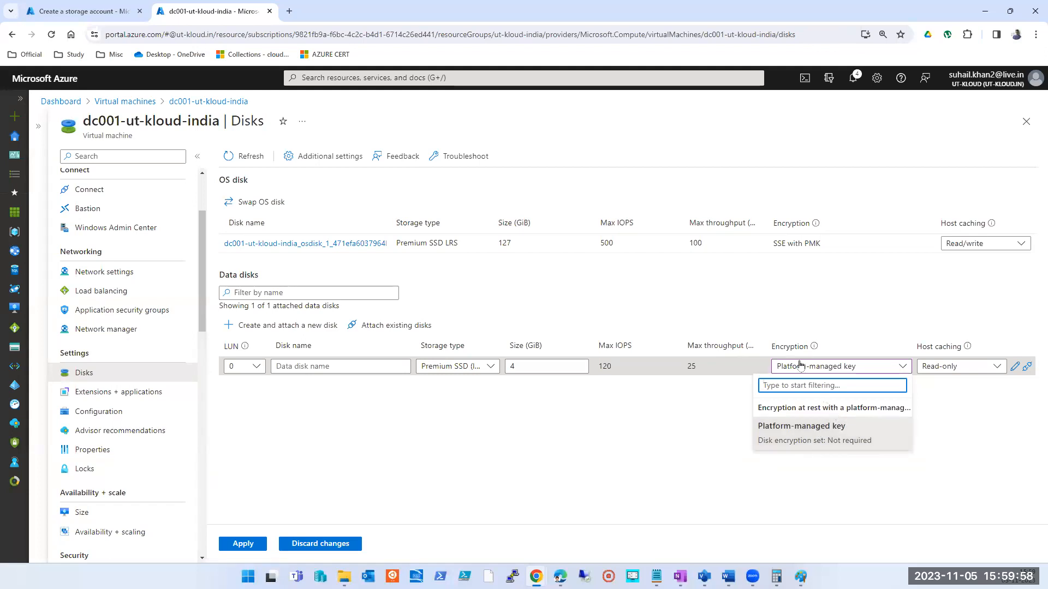
double_click(789, 347)
key("ctrl+c")
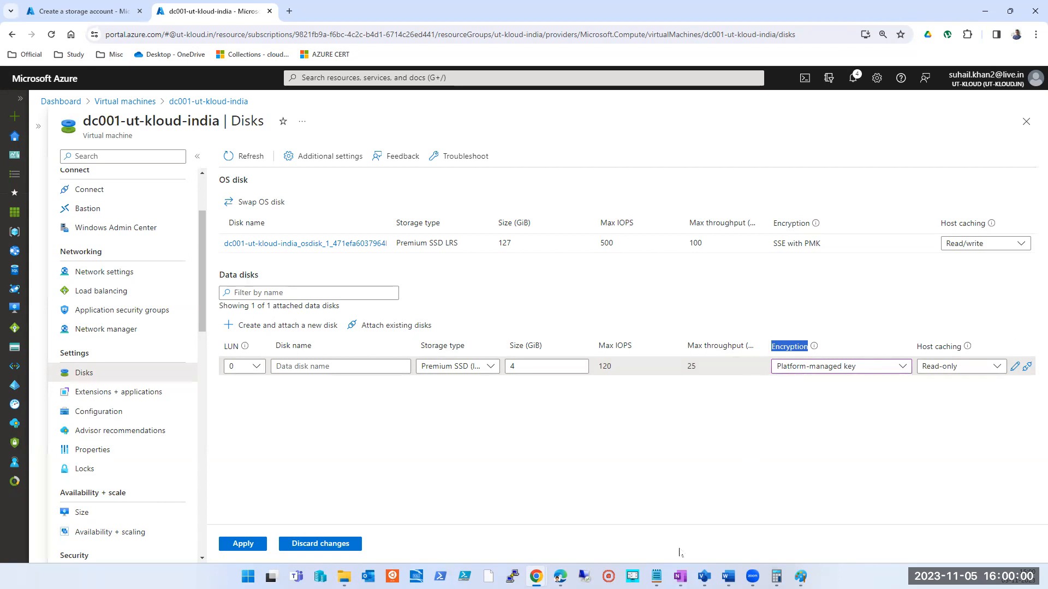
left_click(680, 576)
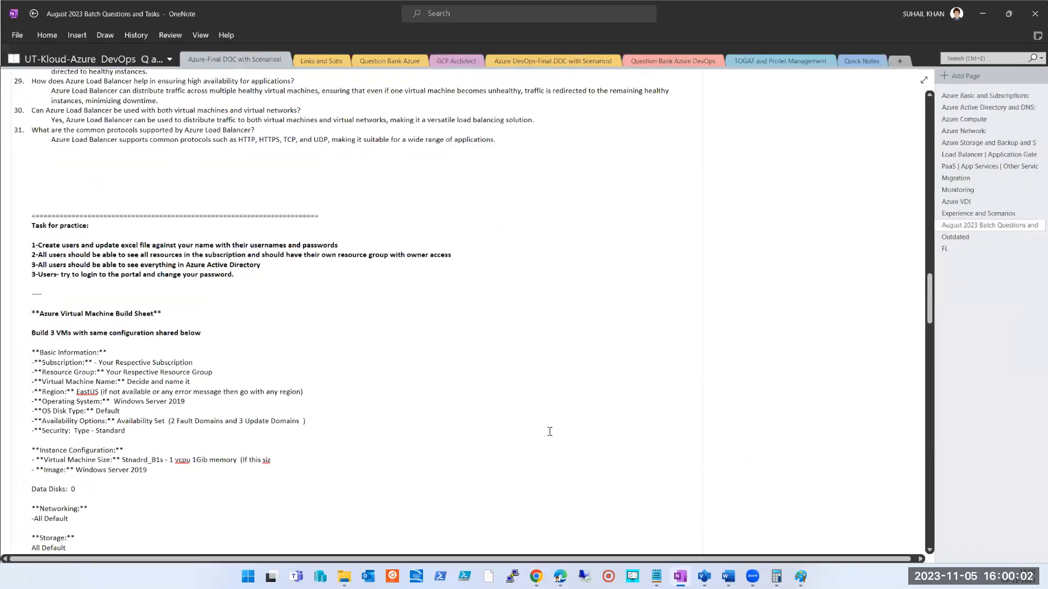
left_click(772, 316)
key("ctrl+e")
key("ctrl+v")
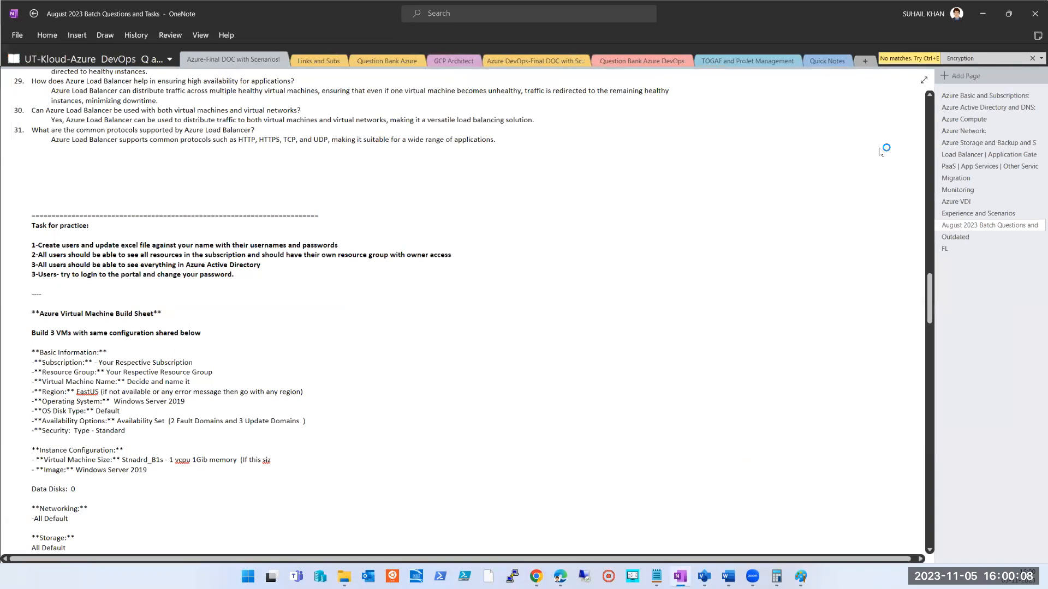
Examine the August 2023 Batch Questions and Tasks page from the practice tasks to the PowerShell scripts for encryption notes.
scroll(602, 355, "down", 5)
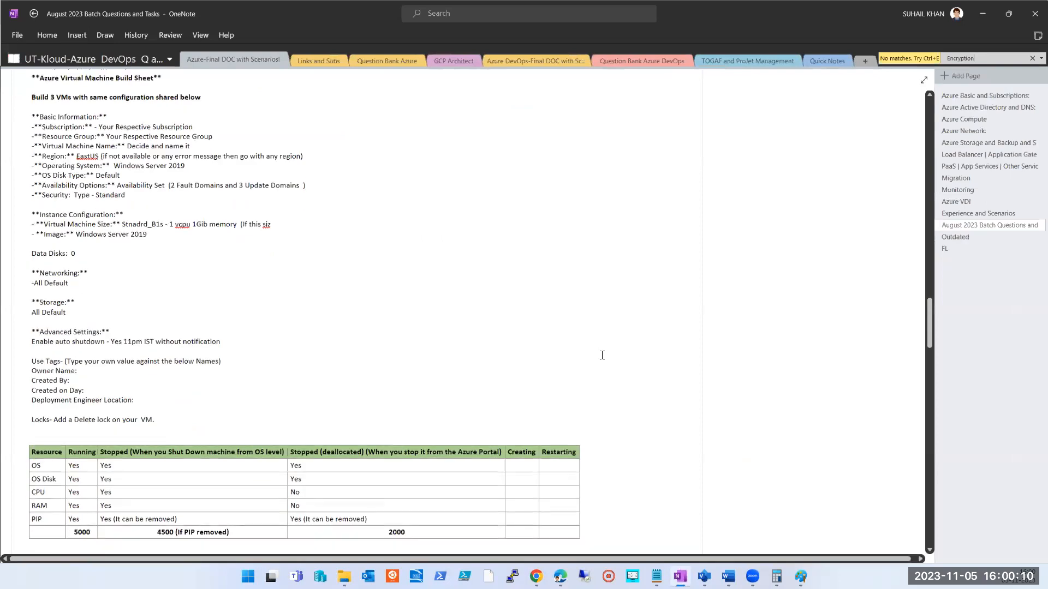
scroll(601, 355, "down", 5)
scroll(602, 356, "down", 15)
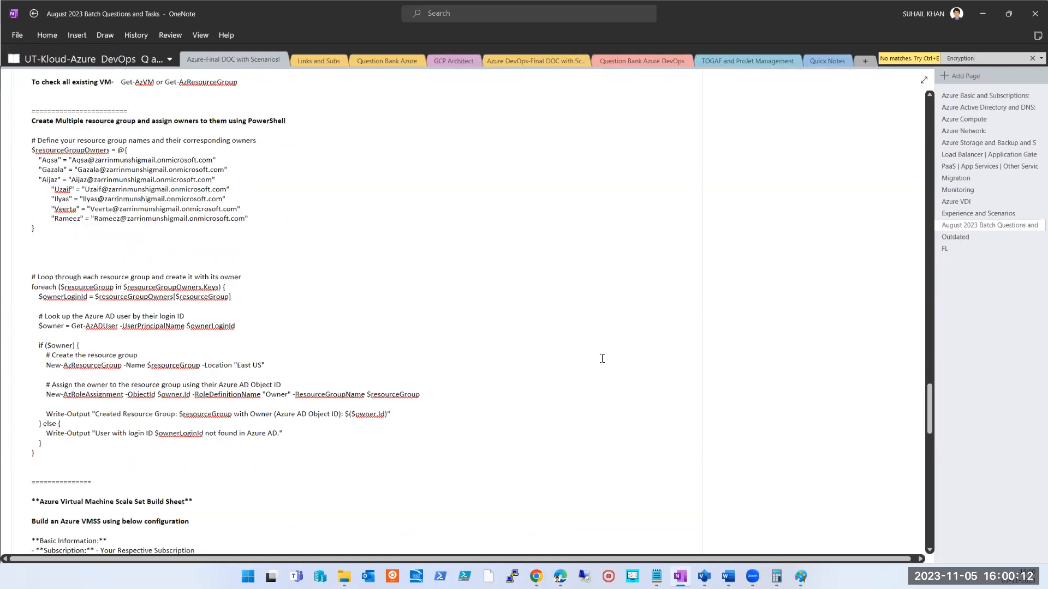
scroll(602, 370, "up", 20)
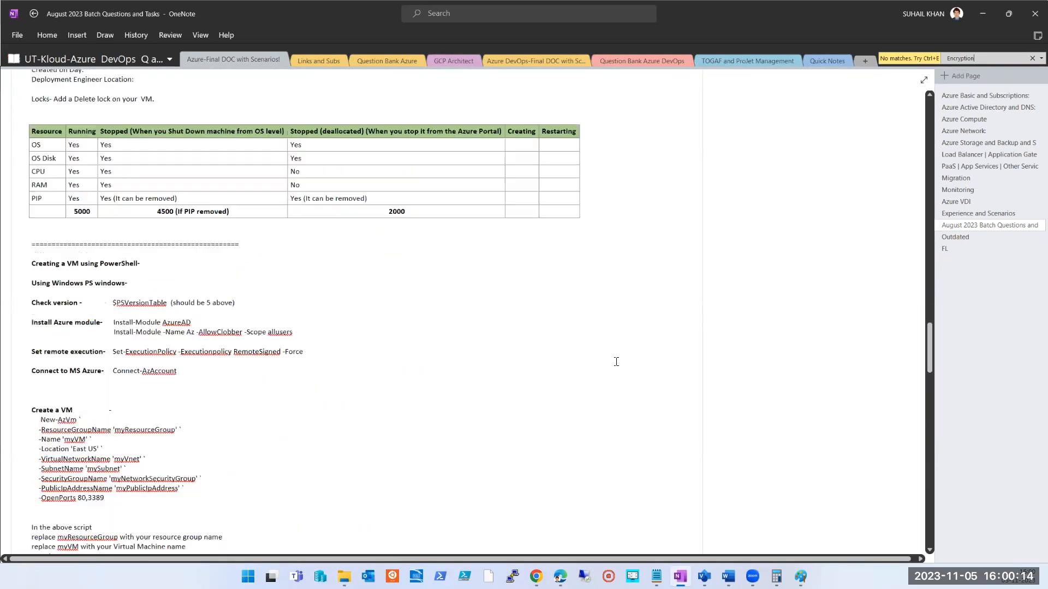
scroll(616, 360, "up", 10)
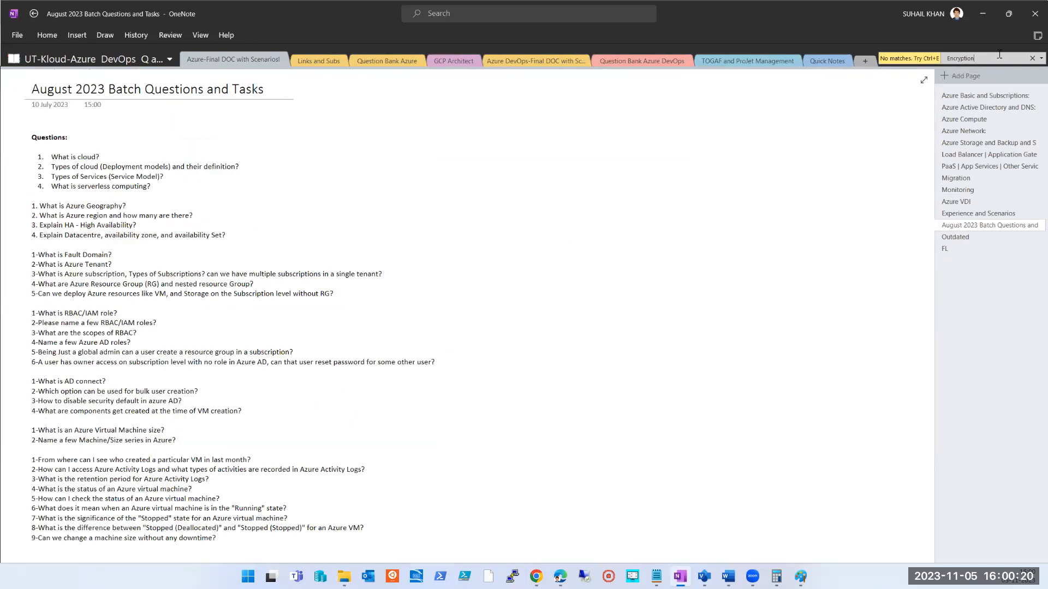
scroll(598, 313, "down", 10)
scroll(599, 313, "down", 15)
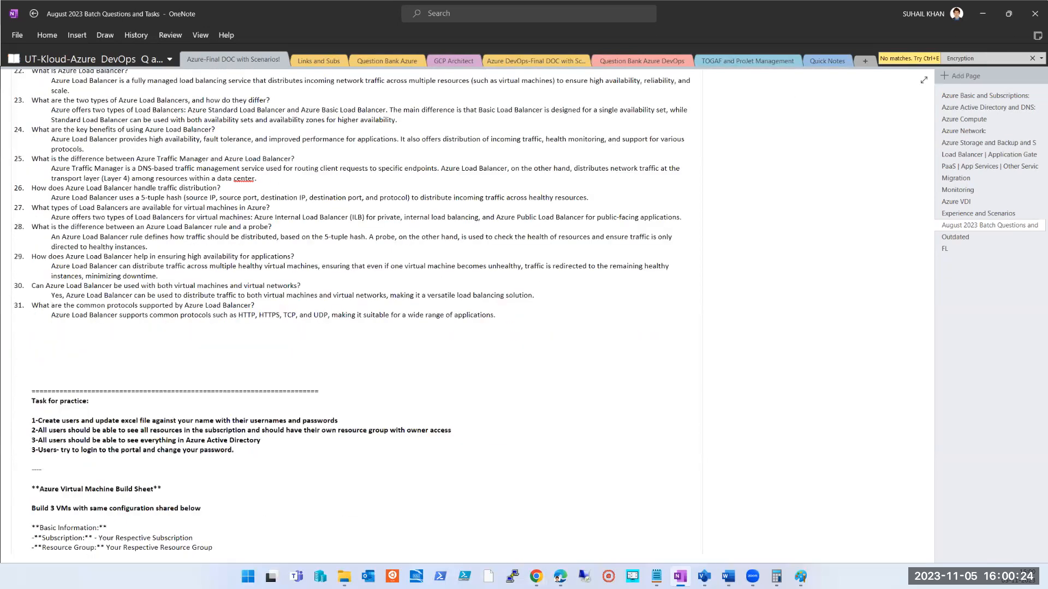
View the Batch Deatils folder in Google Drive and return to the Encryption search in OneNote.
left_click(536, 576)
left_click(667, 514)
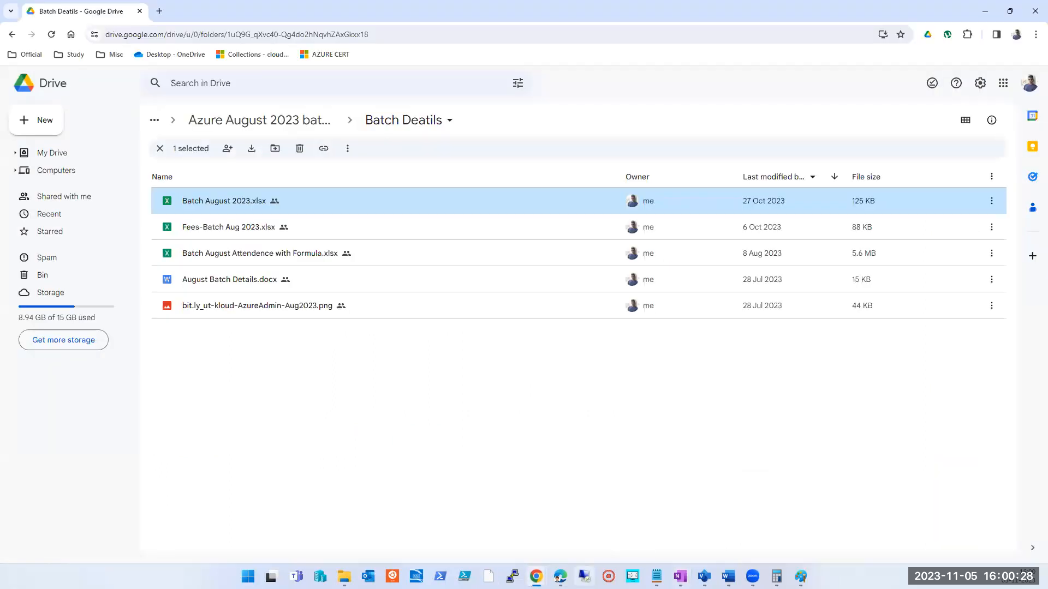
double_click(376, 11)
left_click(526, 203)
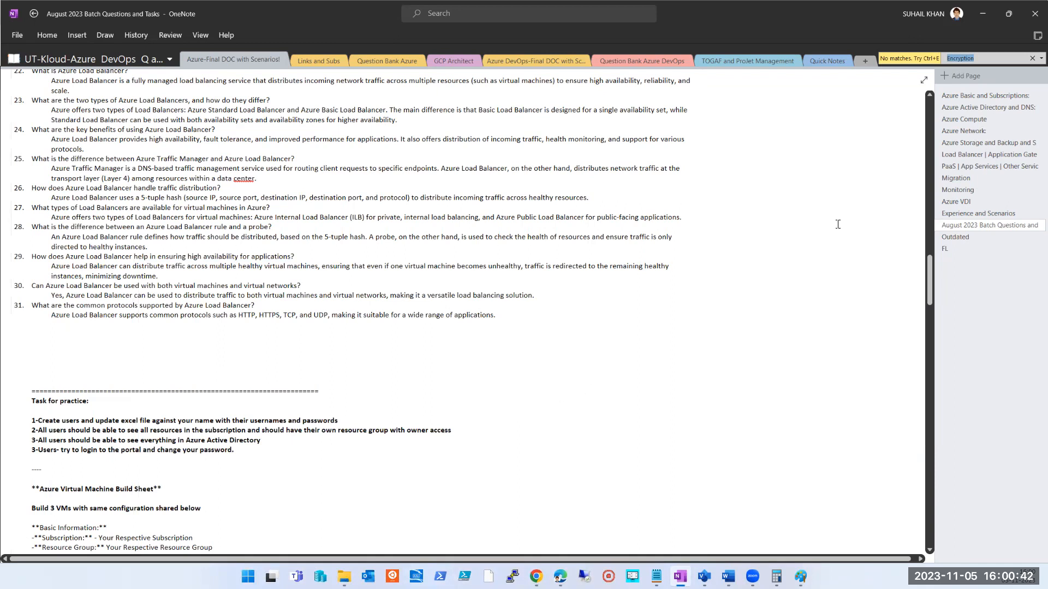
left_click(1000, 57)
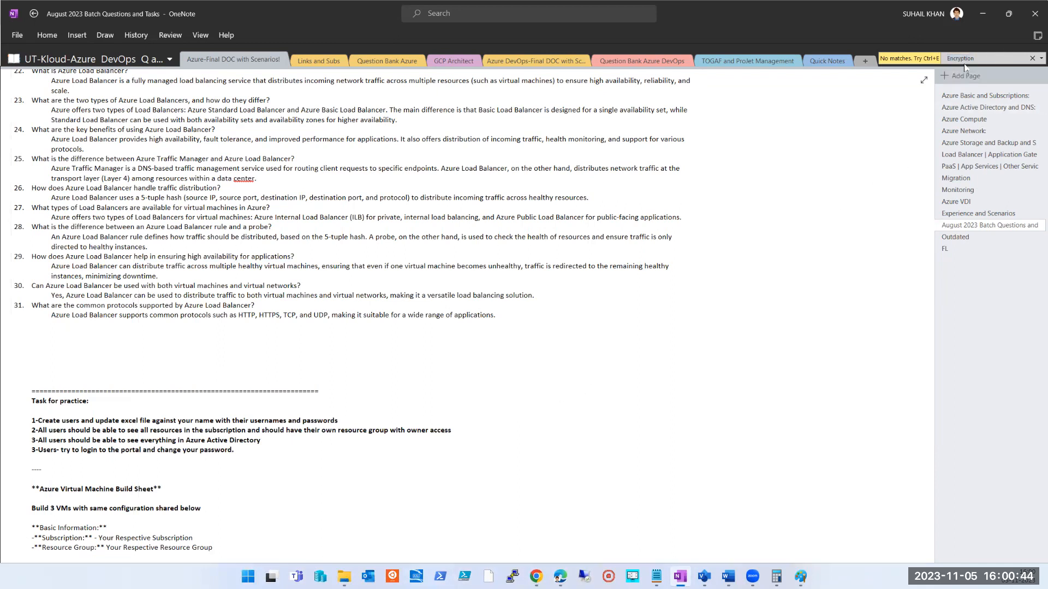
In the storage account form, explore customer-managed keys with the Key vault store type, and set the encryption type back to Microsoft-managed keys (MMK).
mouse_move(536, 576)
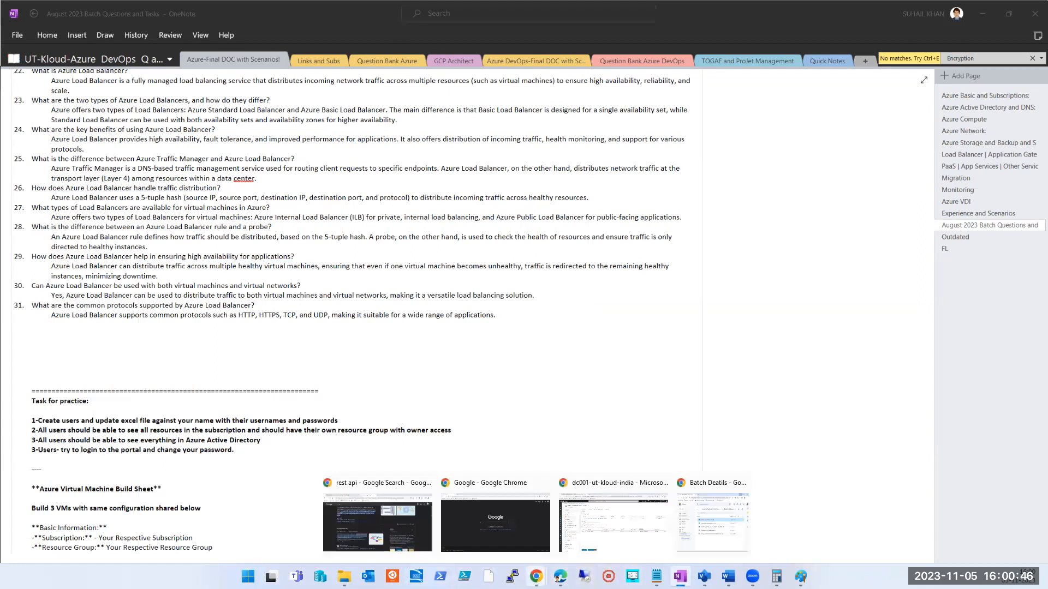
left_click(646, 540)
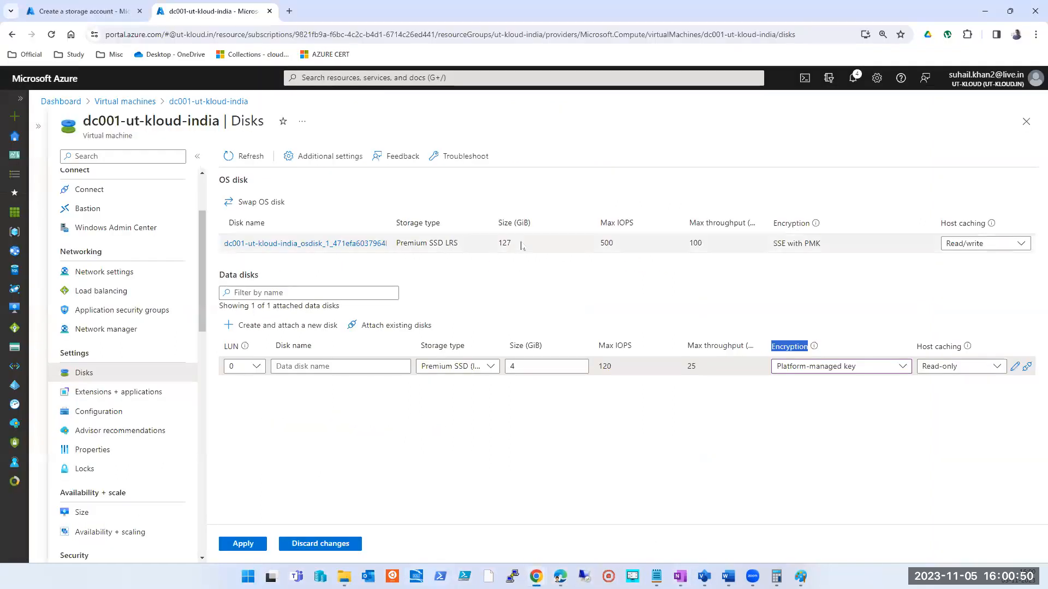
left_click(86, 12)
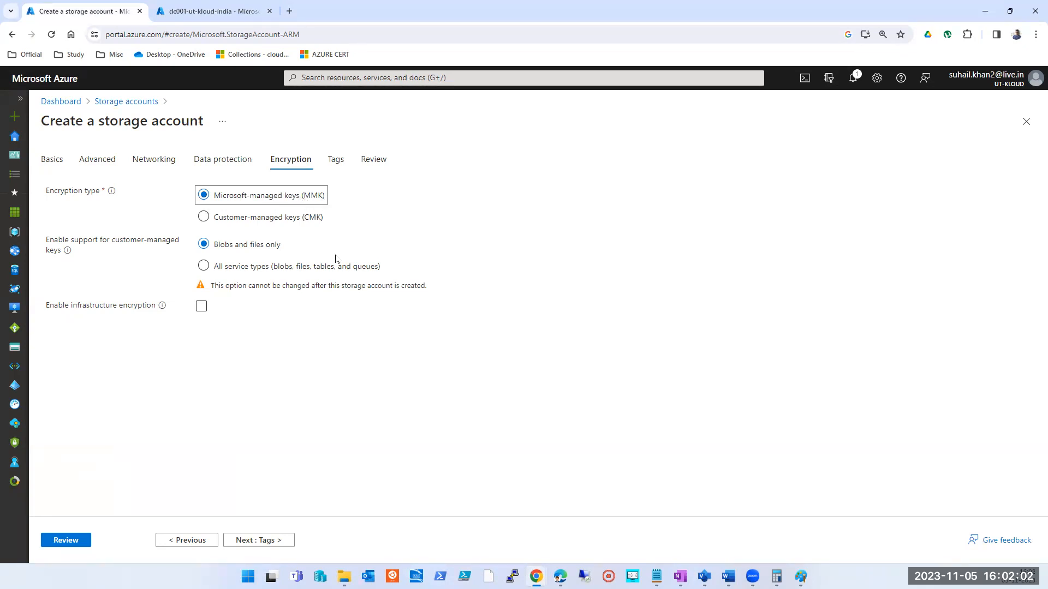
left_click(238, 218)
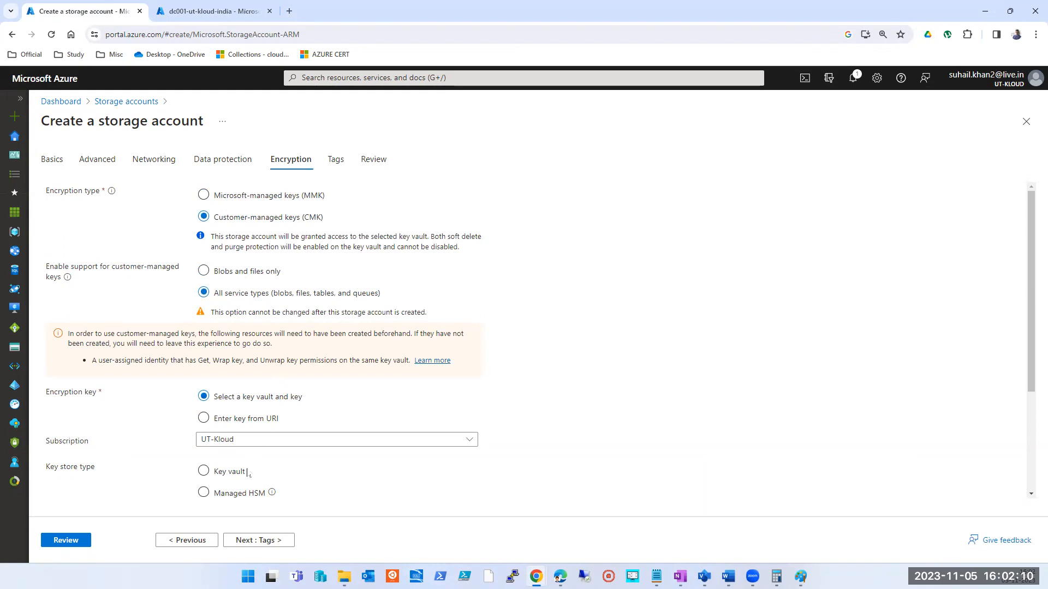
left_click(203, 470)
scroll(419, 411, "down", 2)
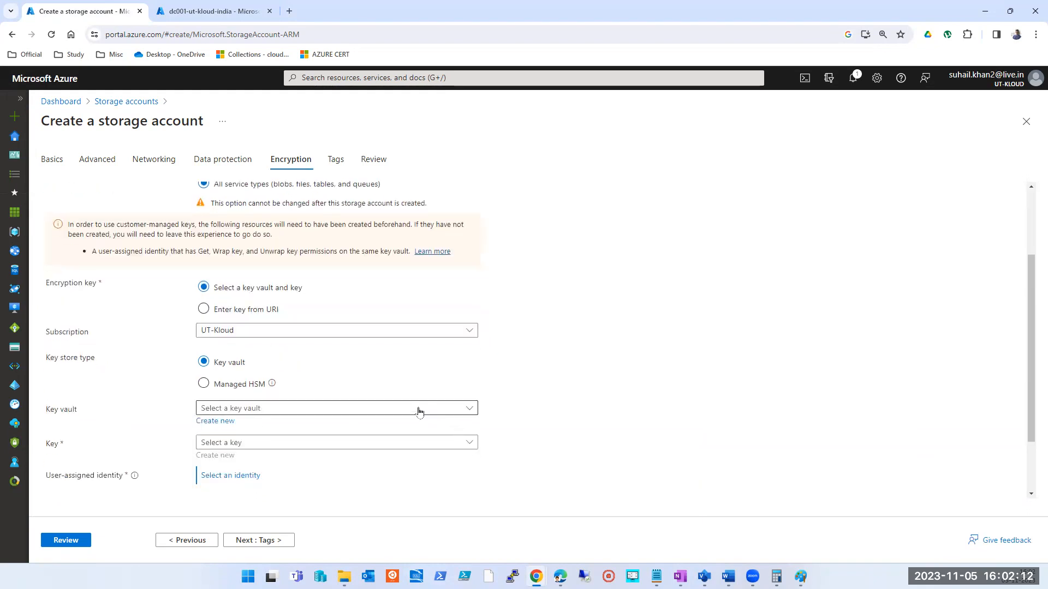
scroll(357, 390, "down", 2)
scroll(358, 390, "up", 3)
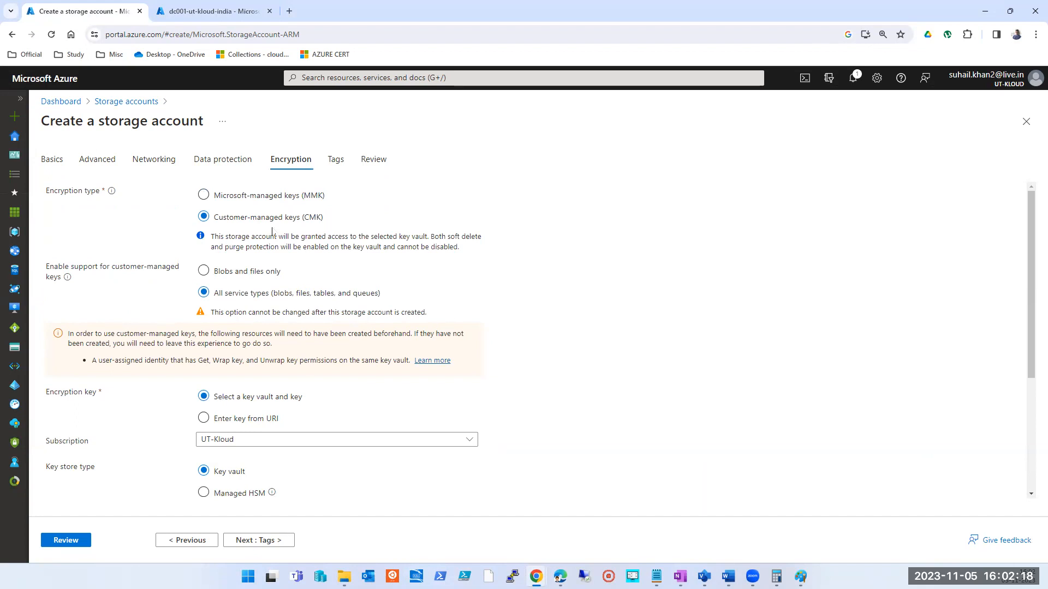
left_click(283, 197)
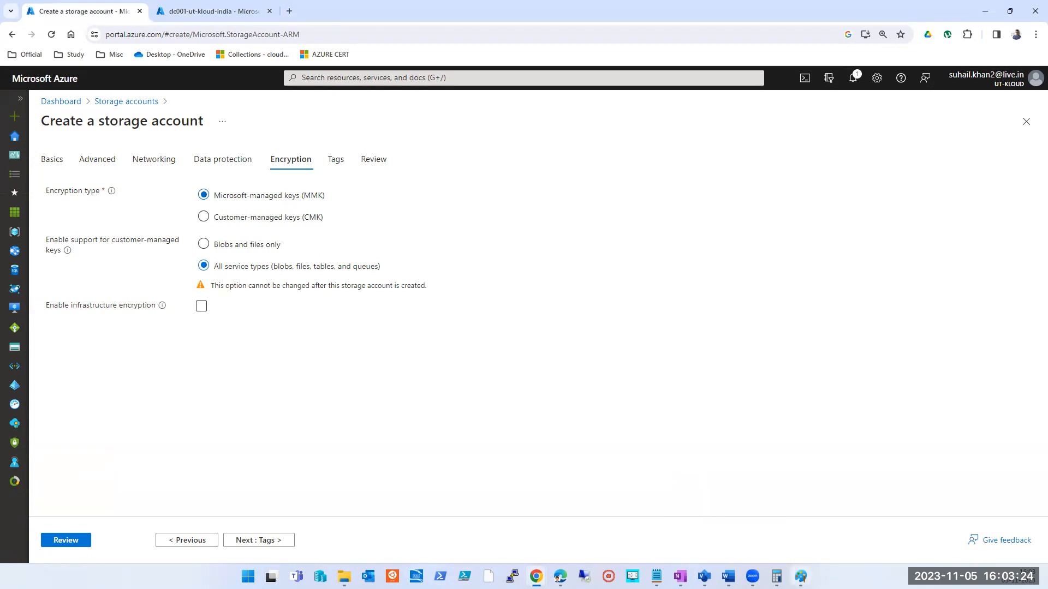
Switch to Paint and draw a large rounded rectangle on the blank canvas.
left_click(800, 577)
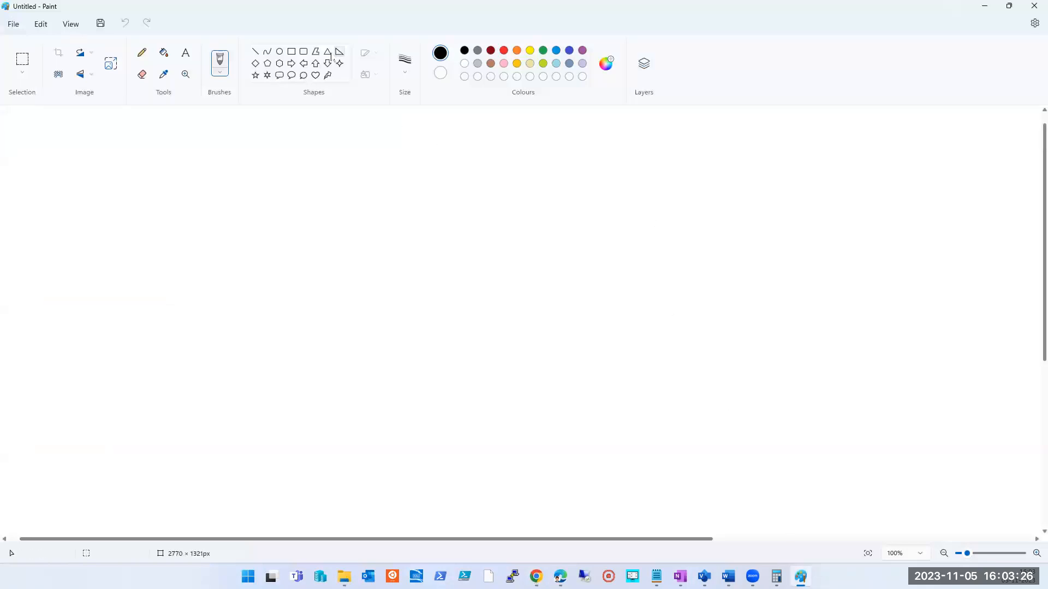
left_click(303, 51)
left_click_drag(664, 179, 873, 371)
left_click(887, 421)
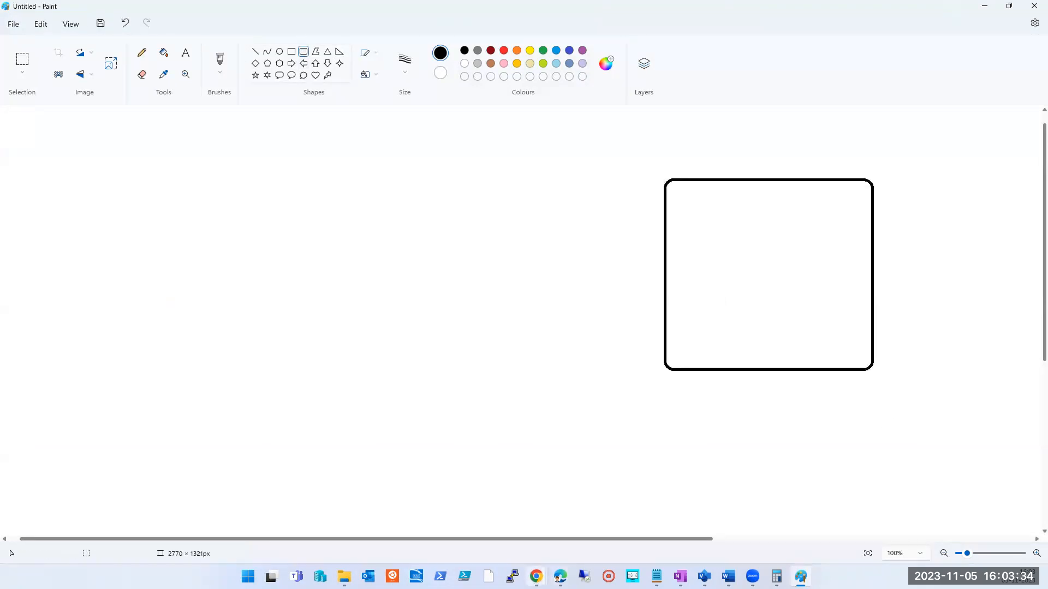
Return to the Azure portal, review the storage account configuration and create utkloustorageaccount2 in resource group TEMP.
mouse_move(536, 576)
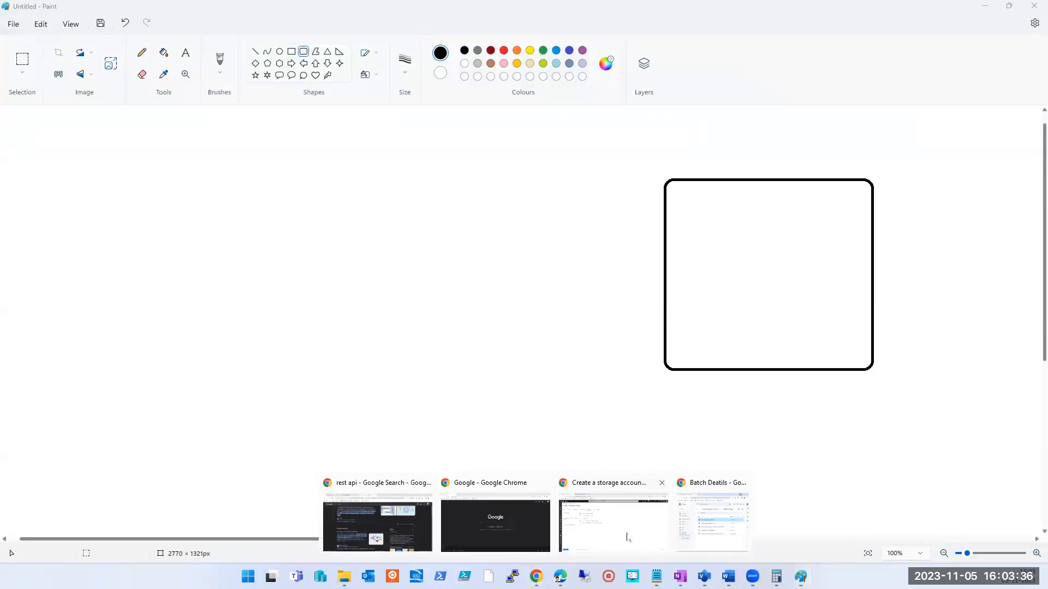
left_click(579, 546)
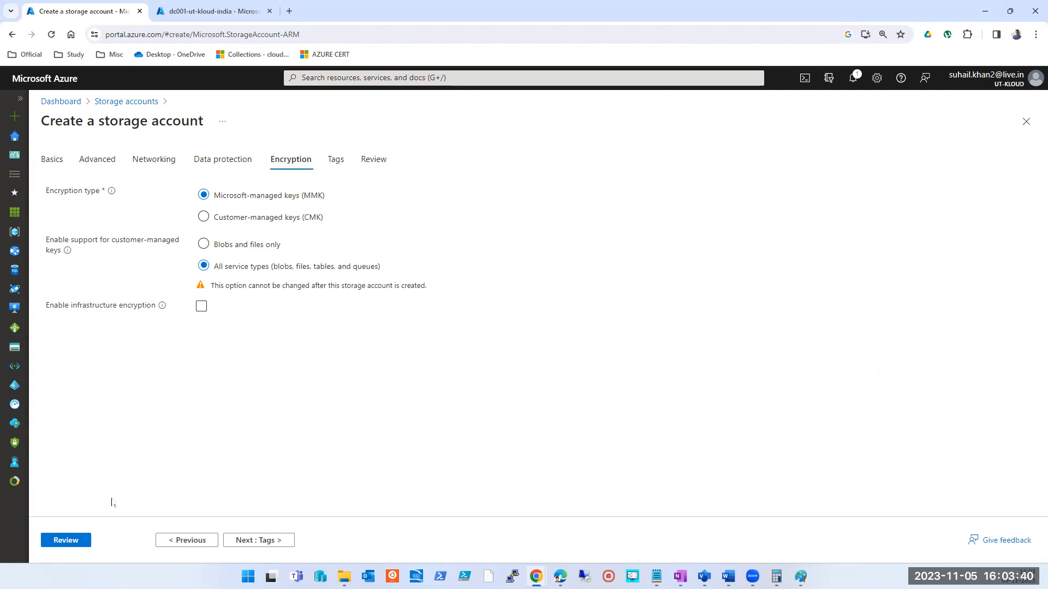
left_click(68, 541)
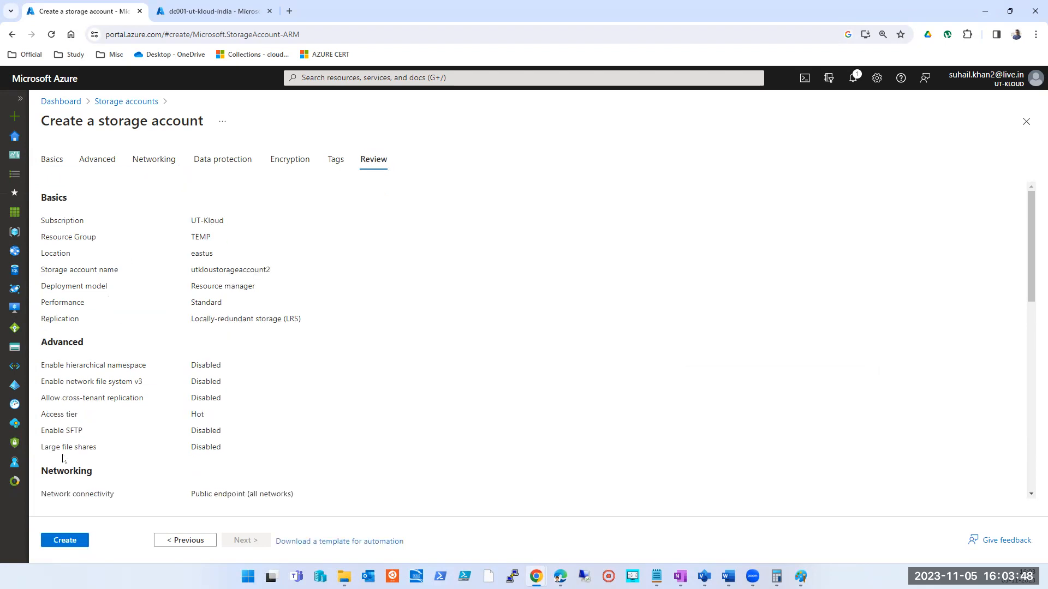
left_click(76, 541)
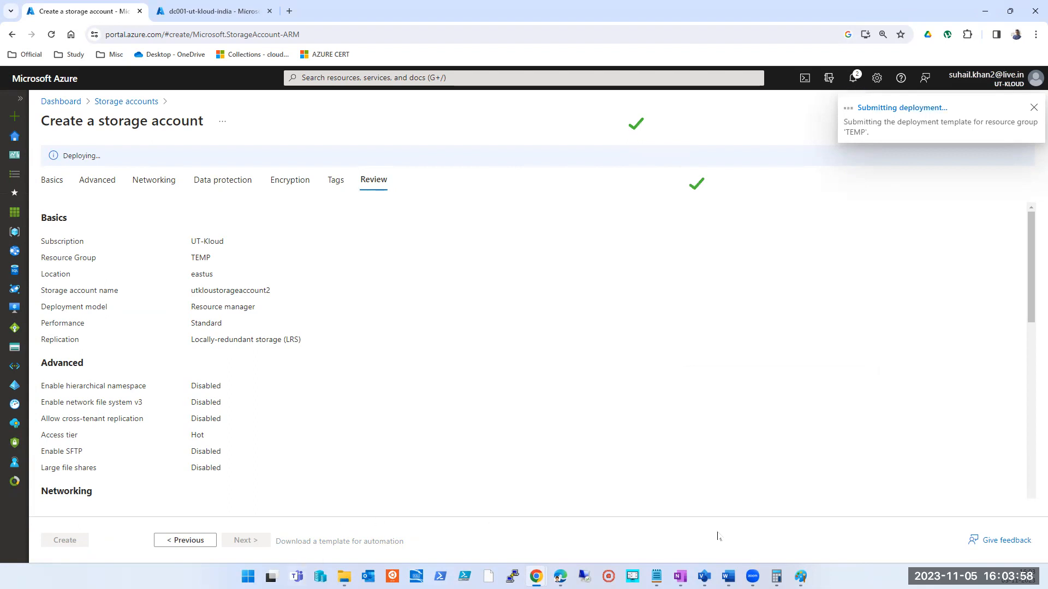
In Paint, draw a narrow rectangle near the top of the rounded rectangle, reaching its right edge.
left_click(800, 576)
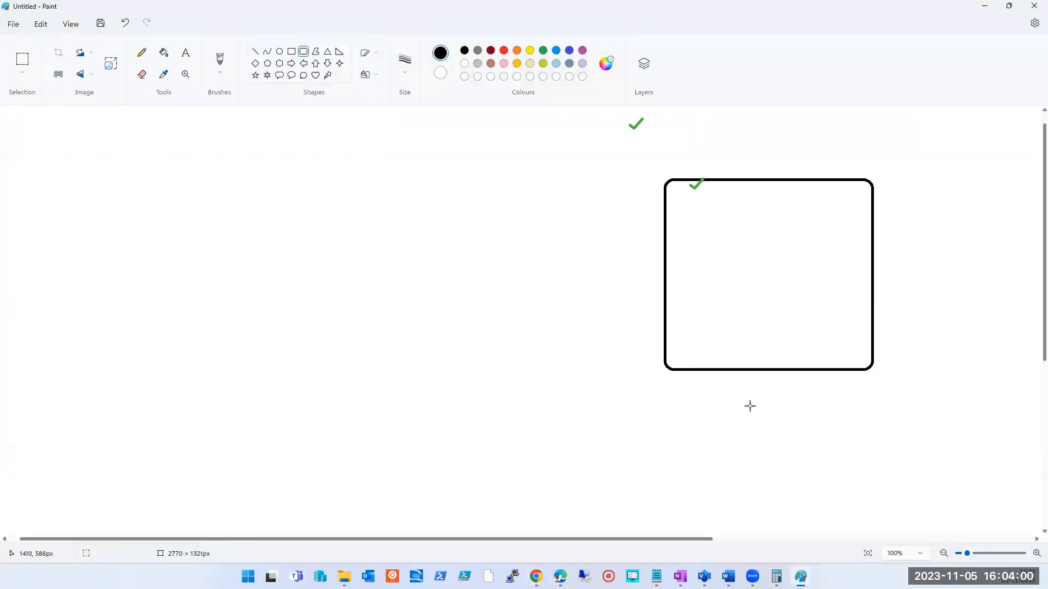
left_click(291, 51)
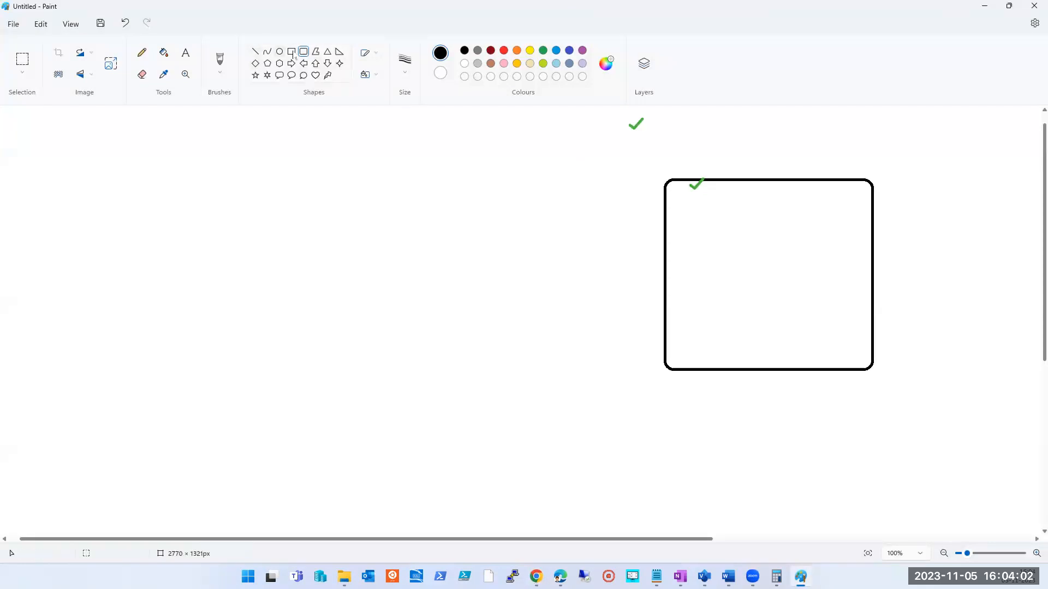
mouse_move(716, 208)
left_mouse_down()
mouse_move(743, 243)
mouse_move(887, 251)
mouse_move(873, 252)
left_mouse_up()
left_click(441, 280)
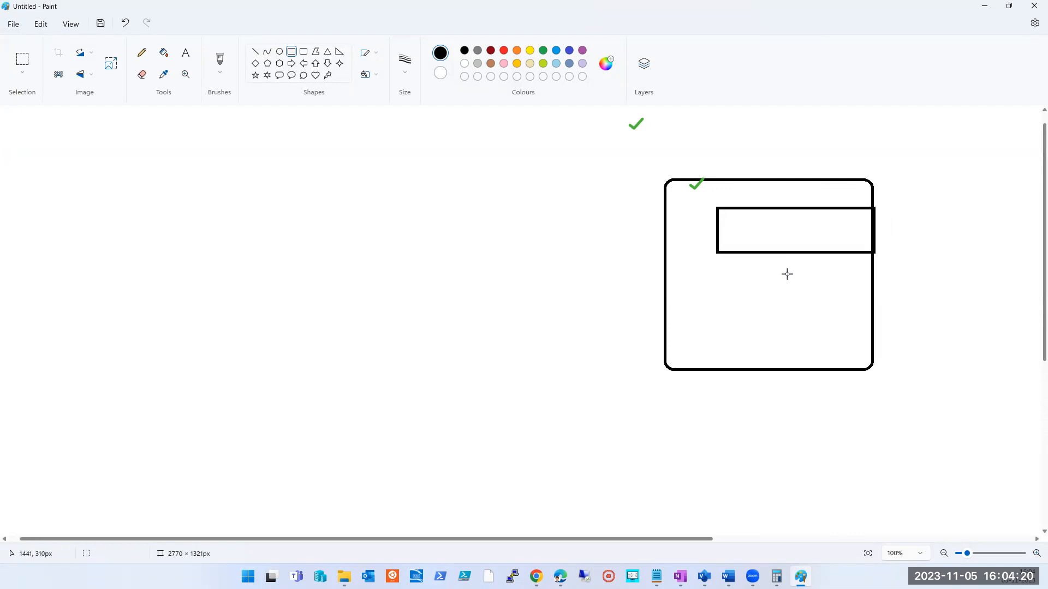
Draw a large rectangle to the left of the rounded one, with three narrow rectangles stacked inside along its right edge.
left_click_drag(55, 184, 409, 390)
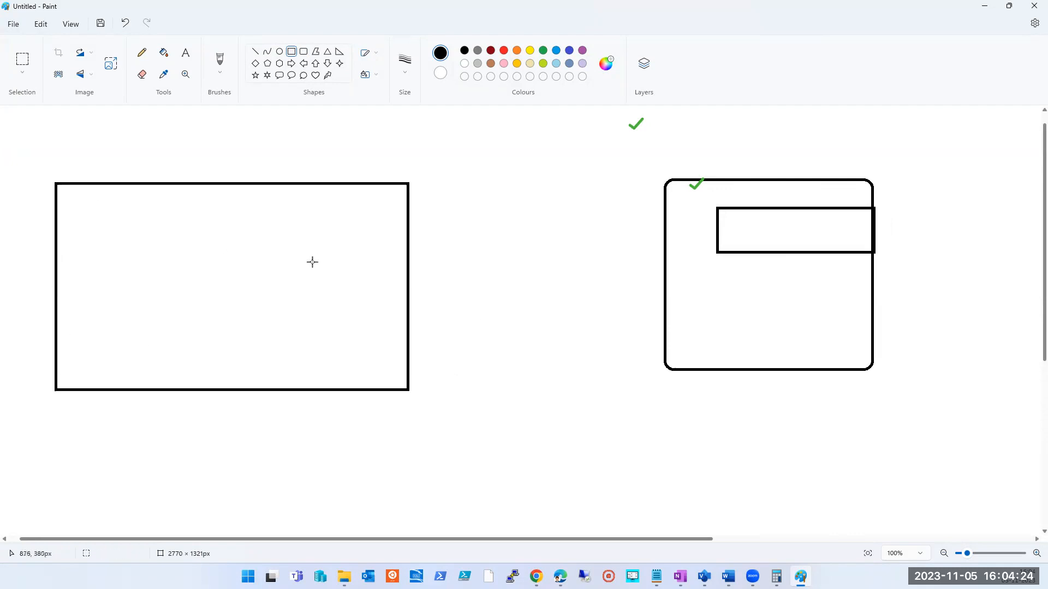
left_click_drag(252, 200, 409, 246)
left_click(503, 239)
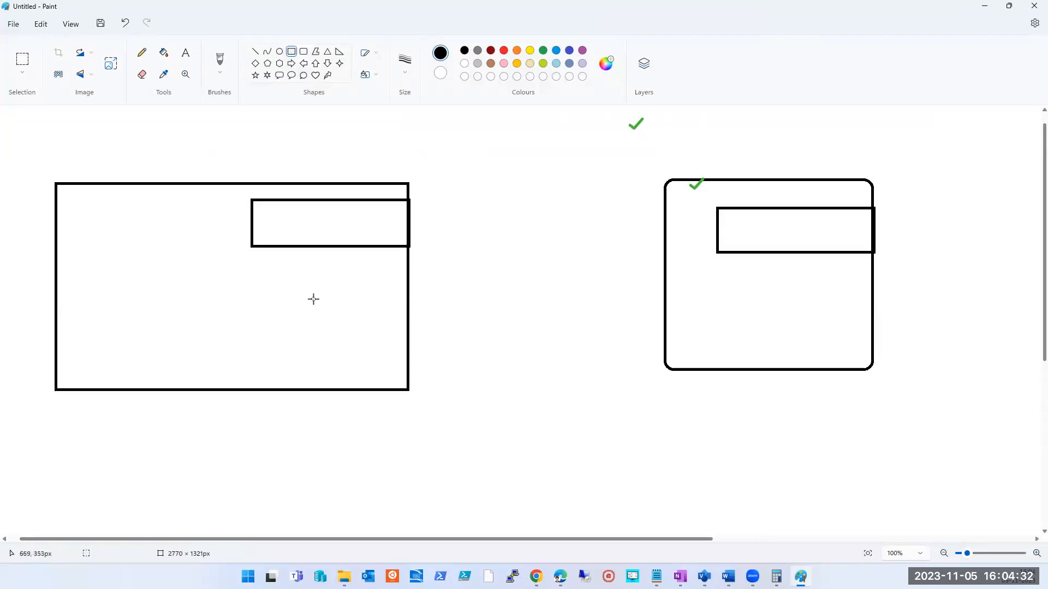
mouse_move(258, 259)
left_mouse_down()
mouse_move(295, 311)
mouse_move(410, 300)
left_mouse_up()
left_click(870, 255)
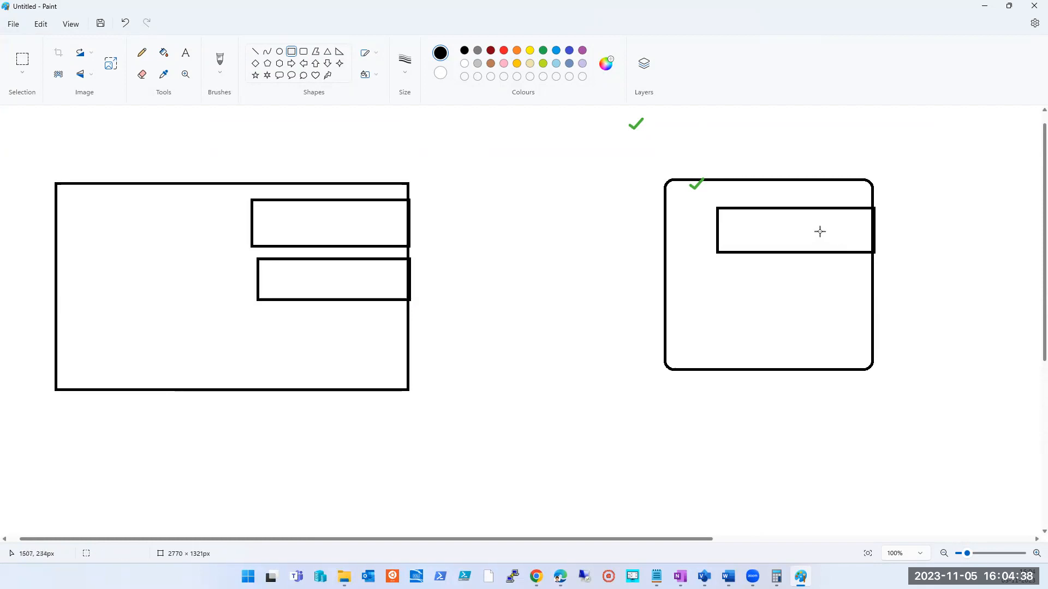
left_click_drag(272, 313, 409, 342)
left_click(500, 278)
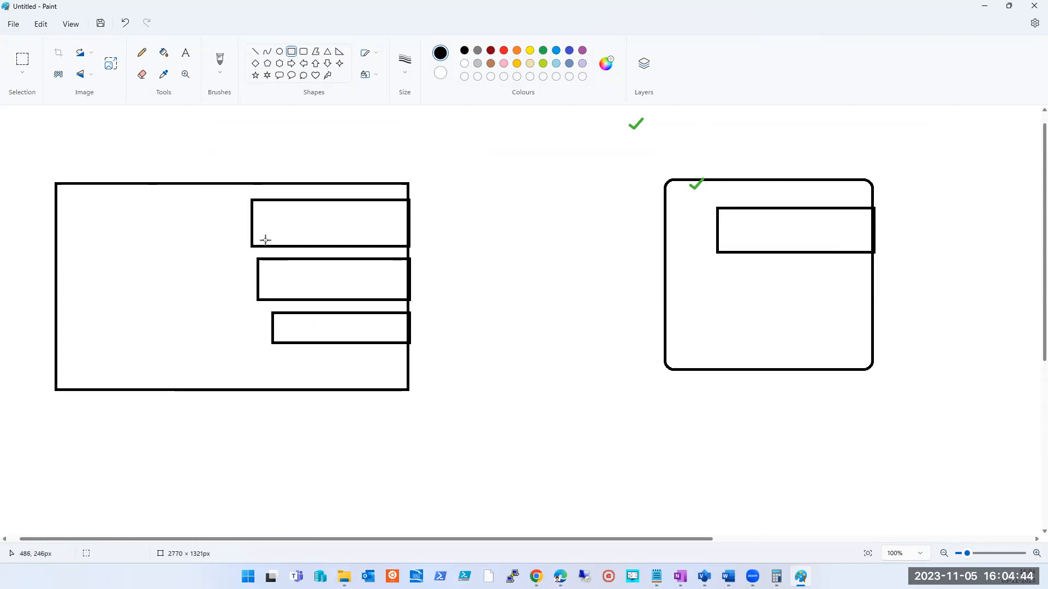
Draw a freehand brush curve from above the large rectangle into its uppermost narrow rectangle.
left_click(221, 59)
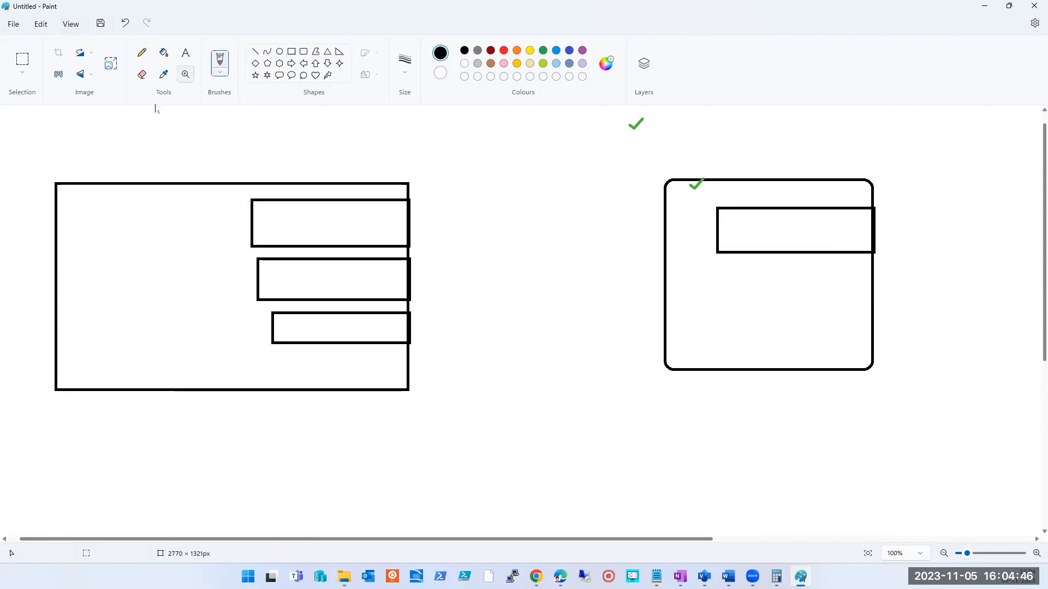
mouse_move(62, 124)
left_mouse_down()
mouse_move(270, 190)
mouse_move(284, 213)
mouse_move(256, 242)
left_mouse_up()
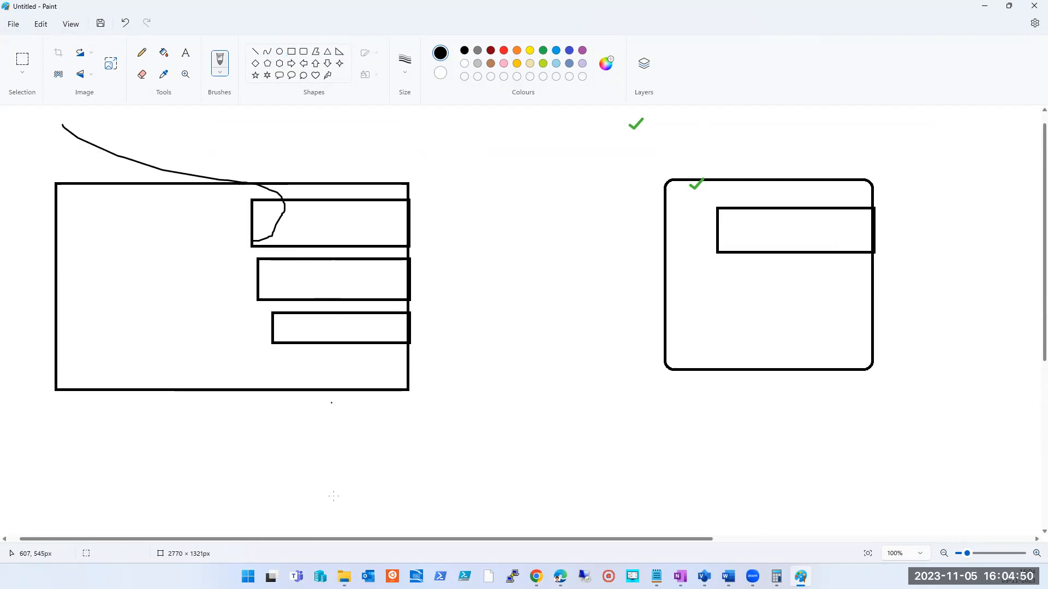
Open File Explorer at This PC, view the local drives, and close the window.
mouse_move(344, 577)
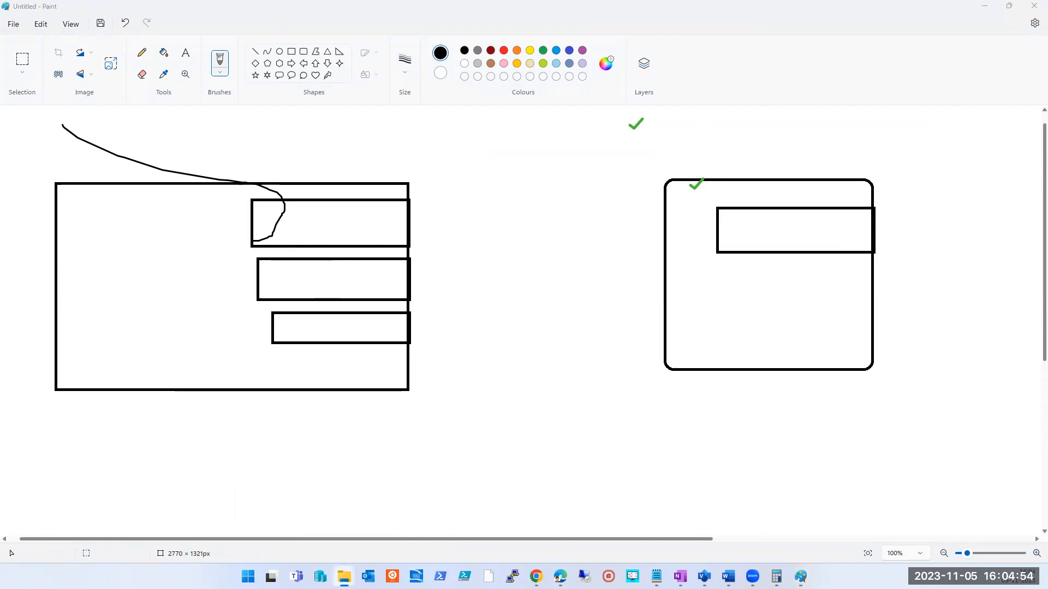
right_click(344, 576)
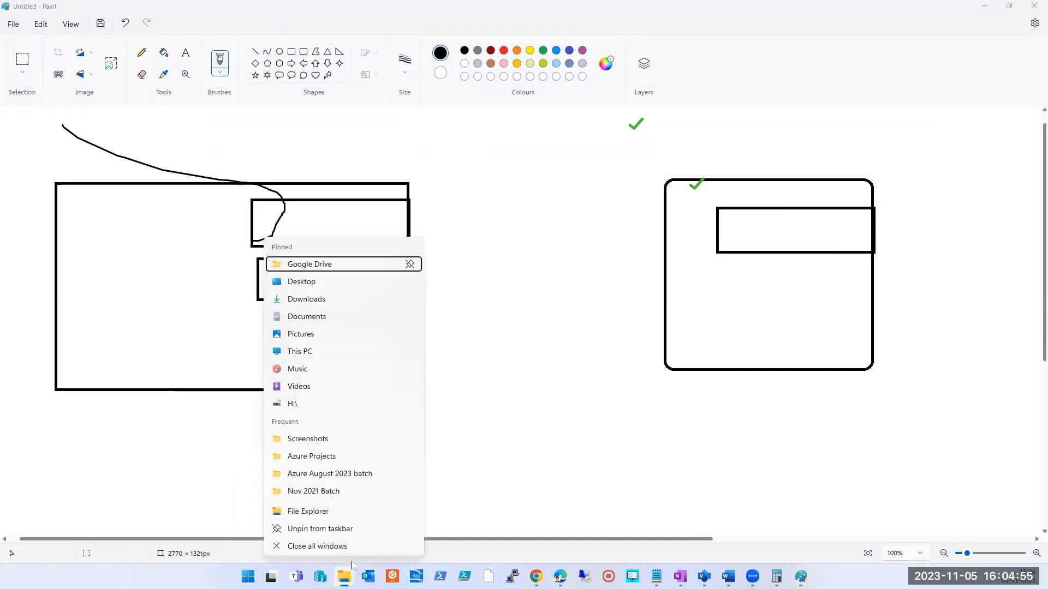
left_click(314, 513)
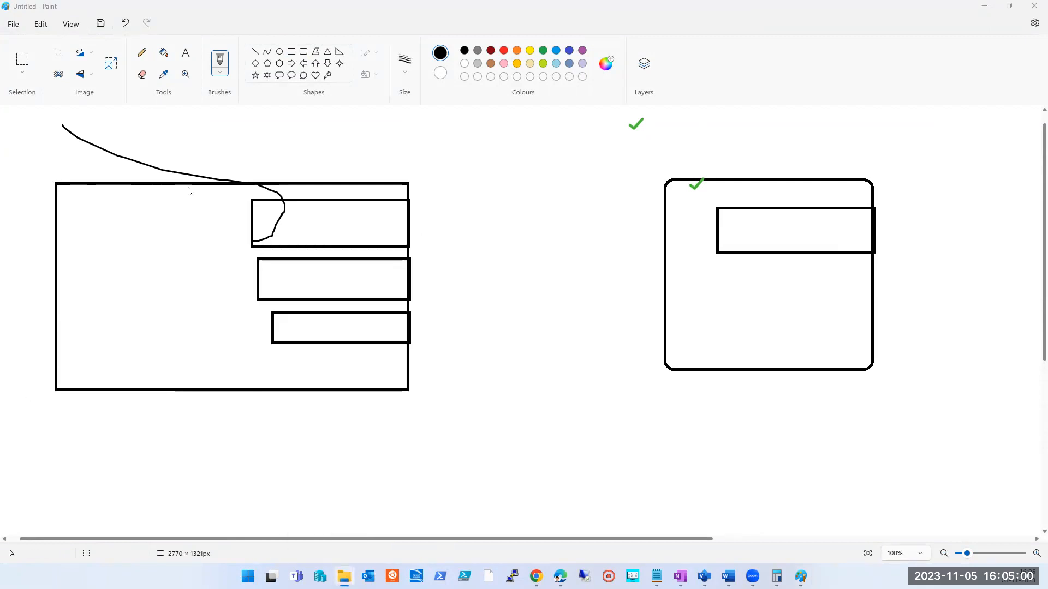
key("super+e")
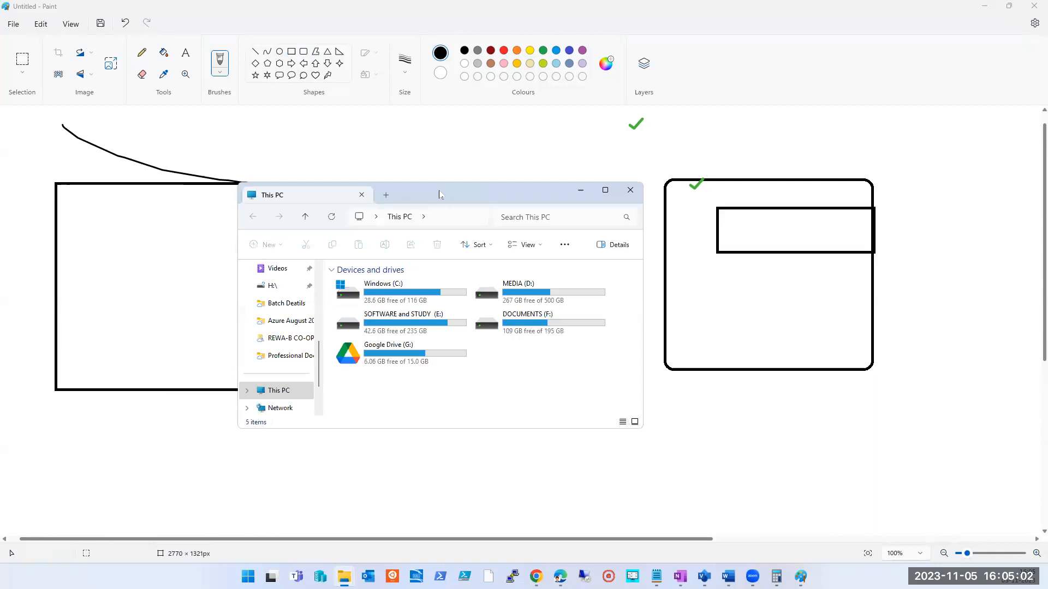
double_click(441, 190)
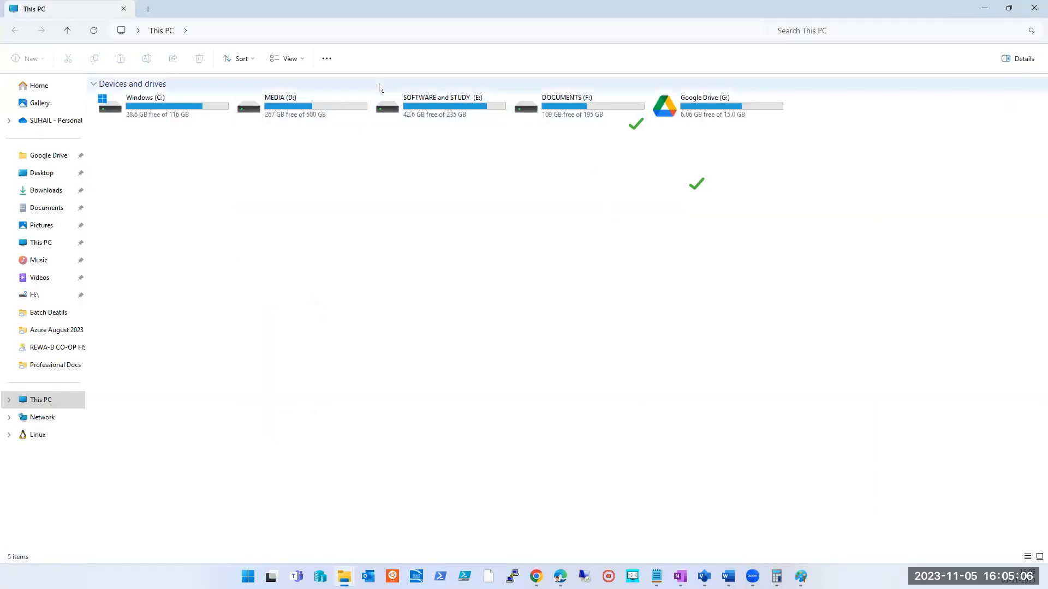
double_click(322, 20)
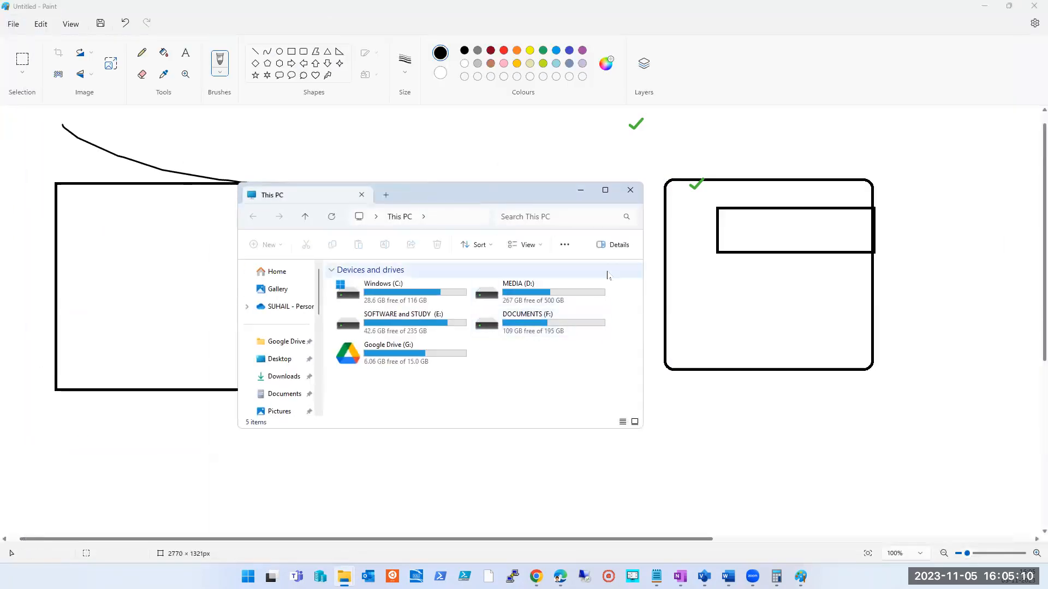
left_click(630, 190)
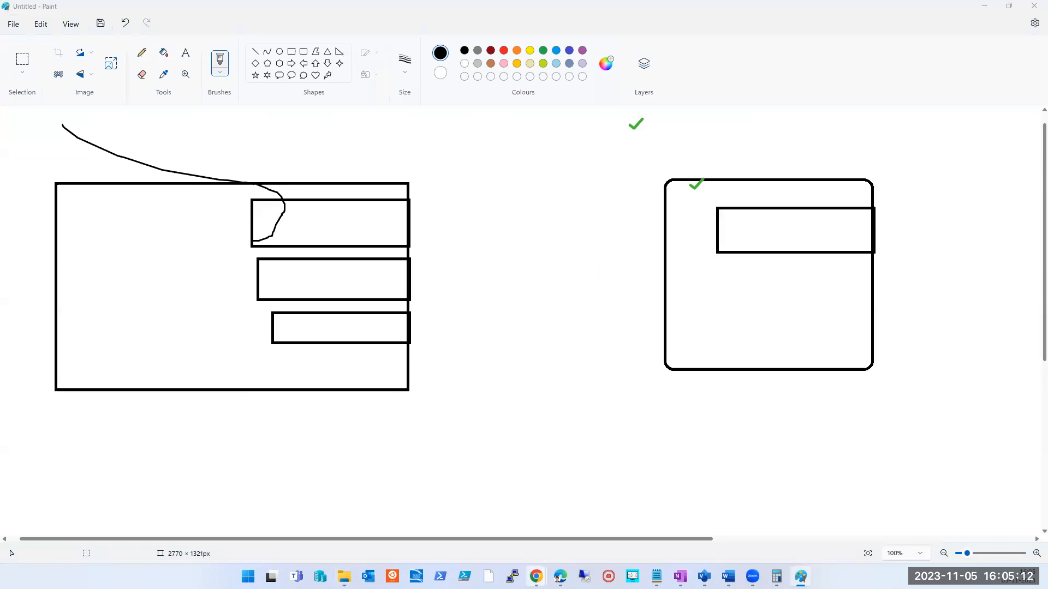
Switch to the Azure portal and open the Disks page of virtual machine dc001-ut-kloud-india.
mouse_move(536, 577)
left_click(612, 546)
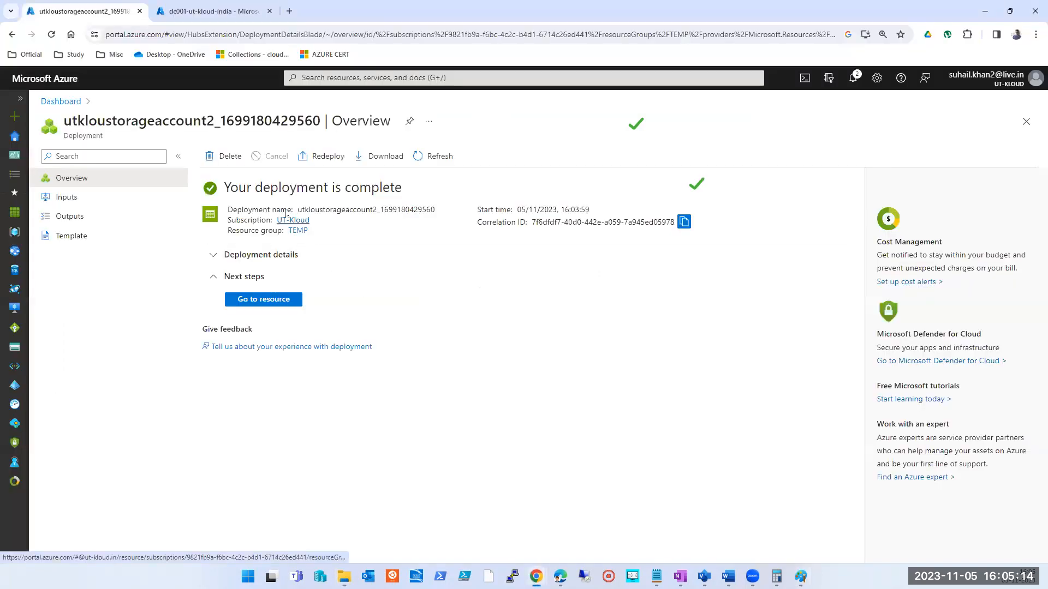
left_click(327, 77)
left_click(376, 253)
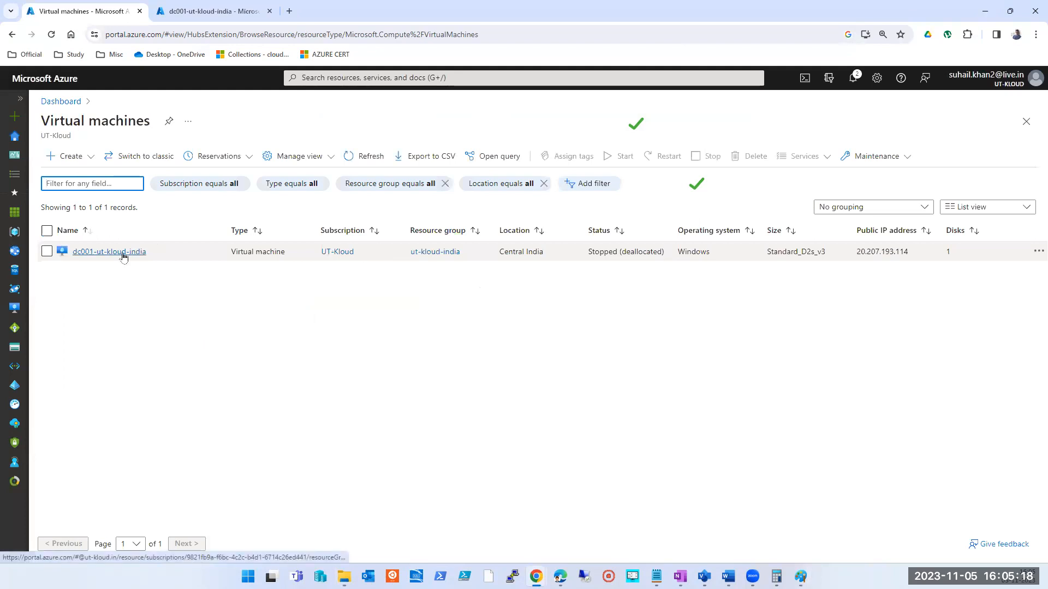
left_click(121, 252)
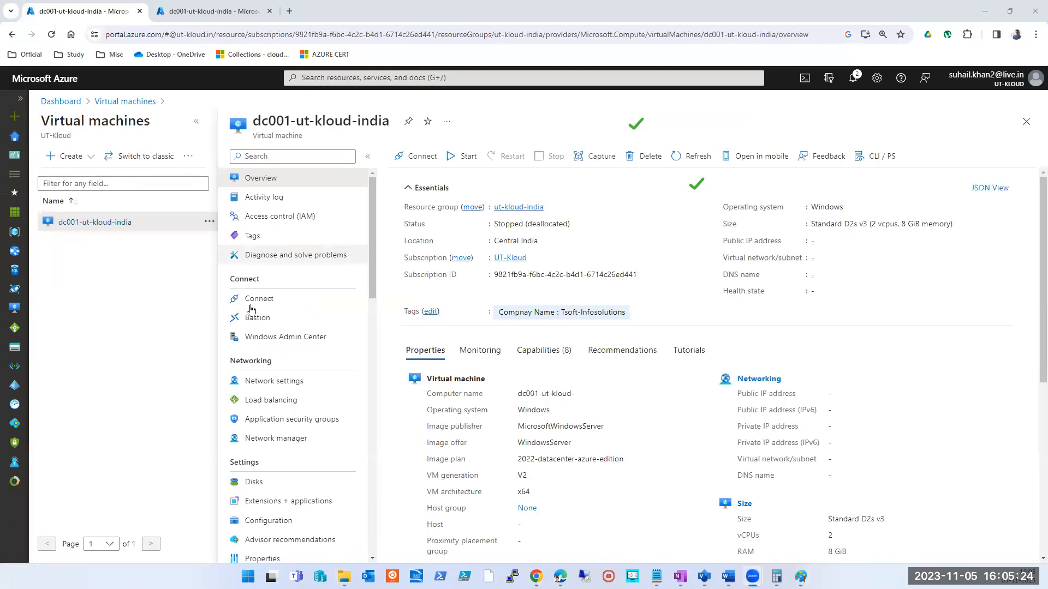
left_click(253, 482)
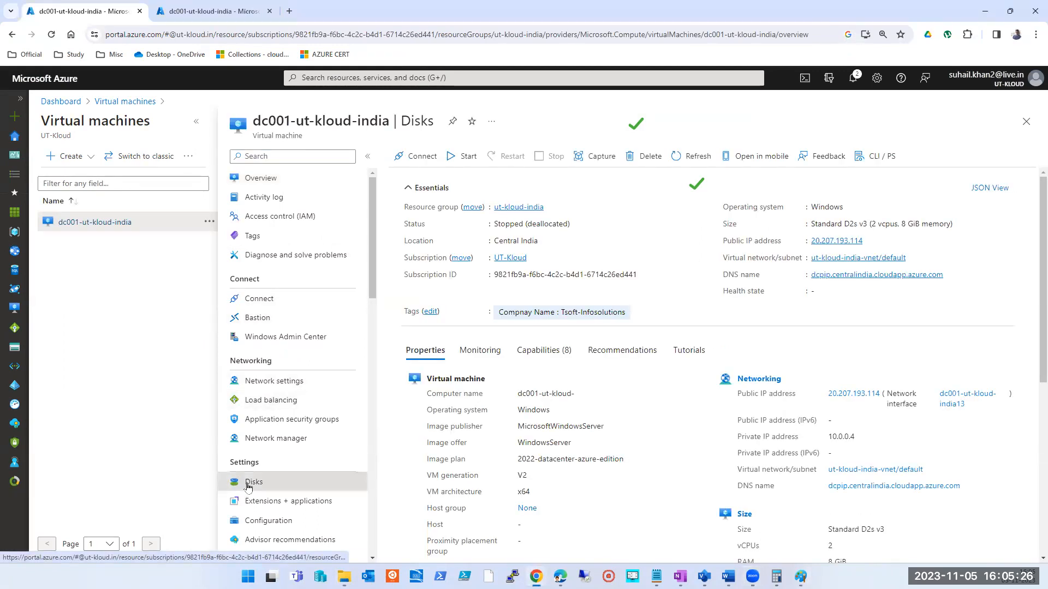
left_click(194, 125)
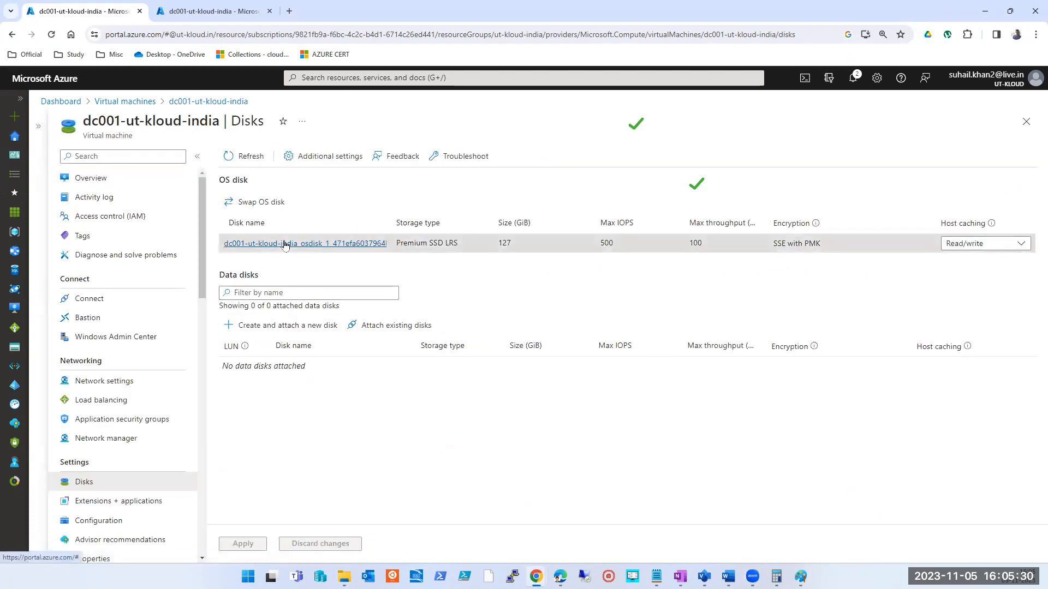
Review the OS disk's overview and its size and performance page, and return to the virtual machine's disks.
left_click(320, 243)
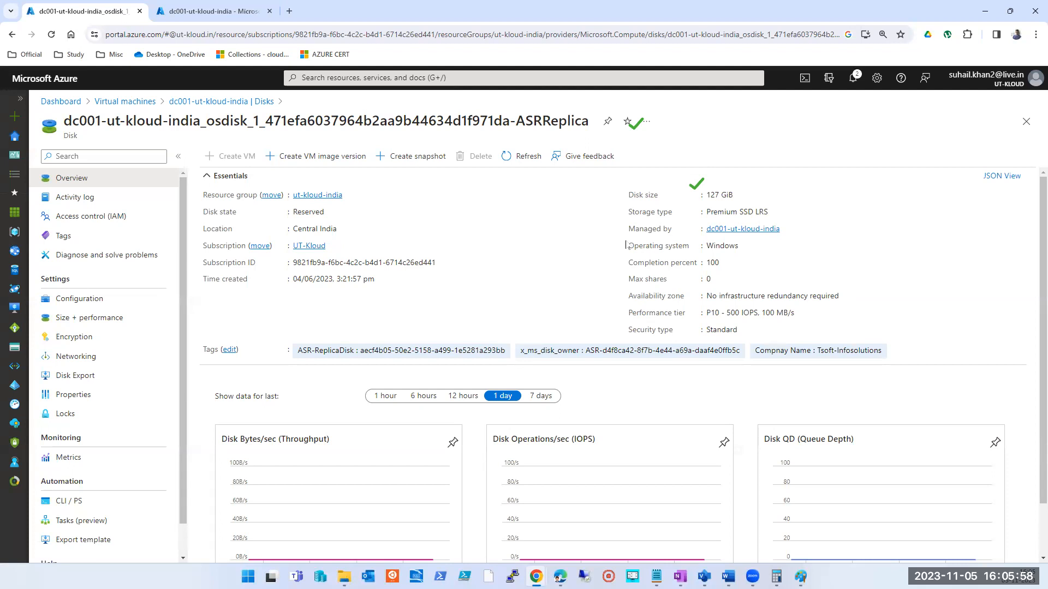
left_click(115, 322)
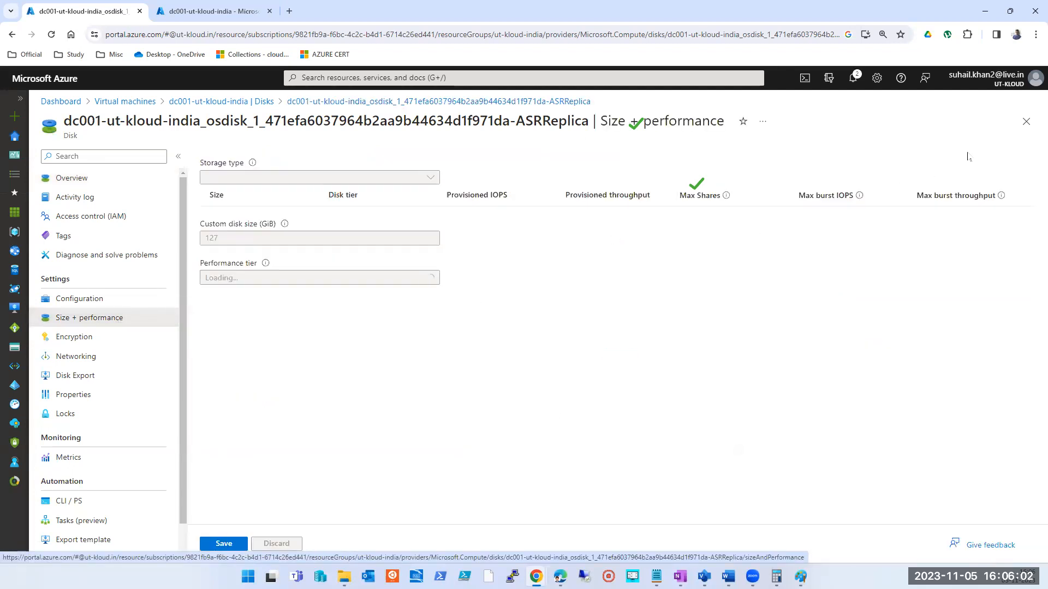
left_click(1026, 121)
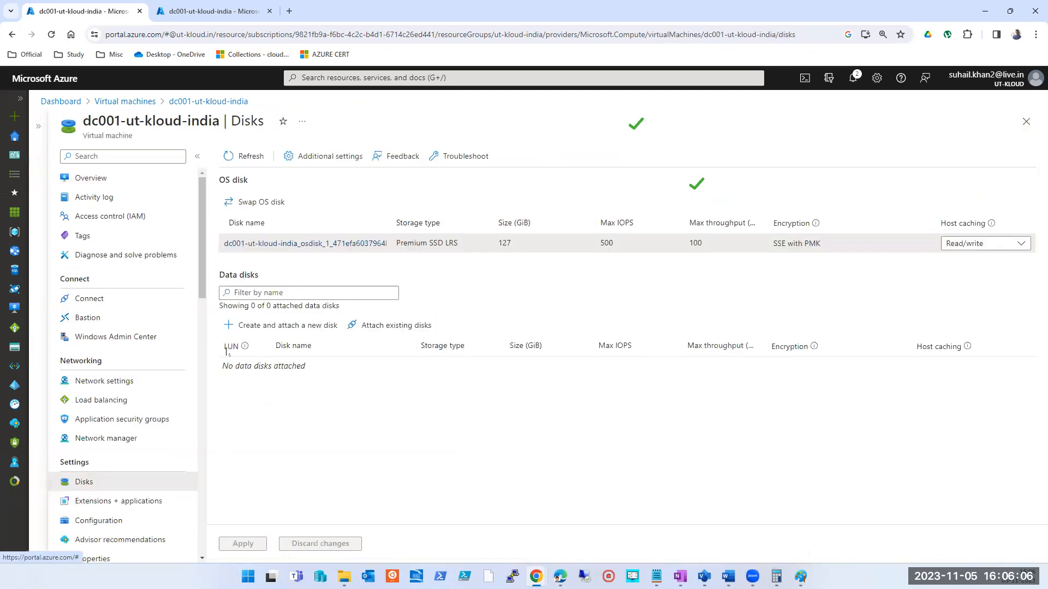
Add the existing 4 GiB disk HH as a data disk of the virtual machine at LUN 0.
left_click(396, 329)
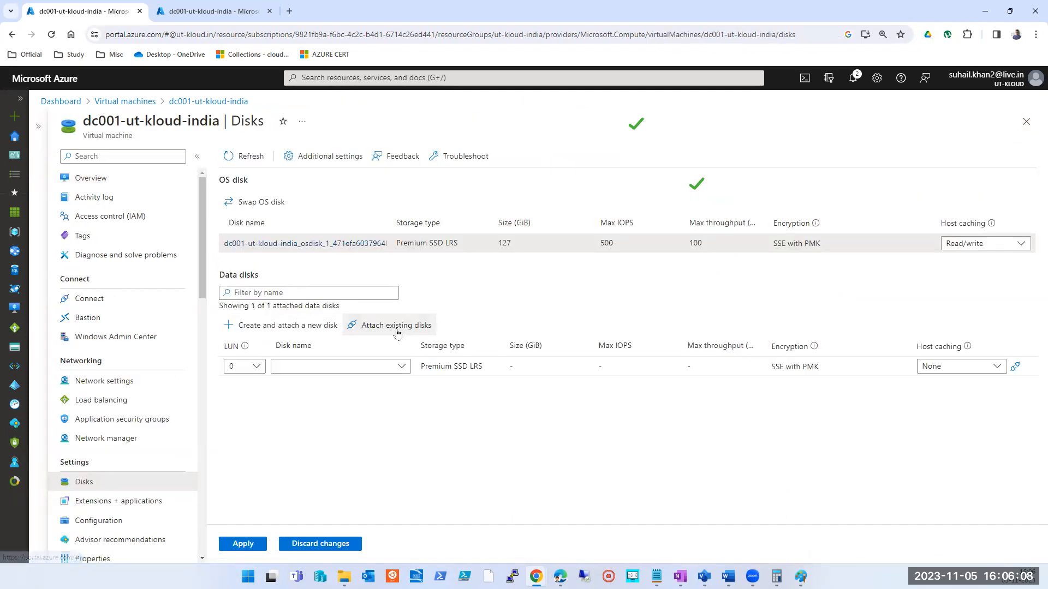
left_click(399, 368)
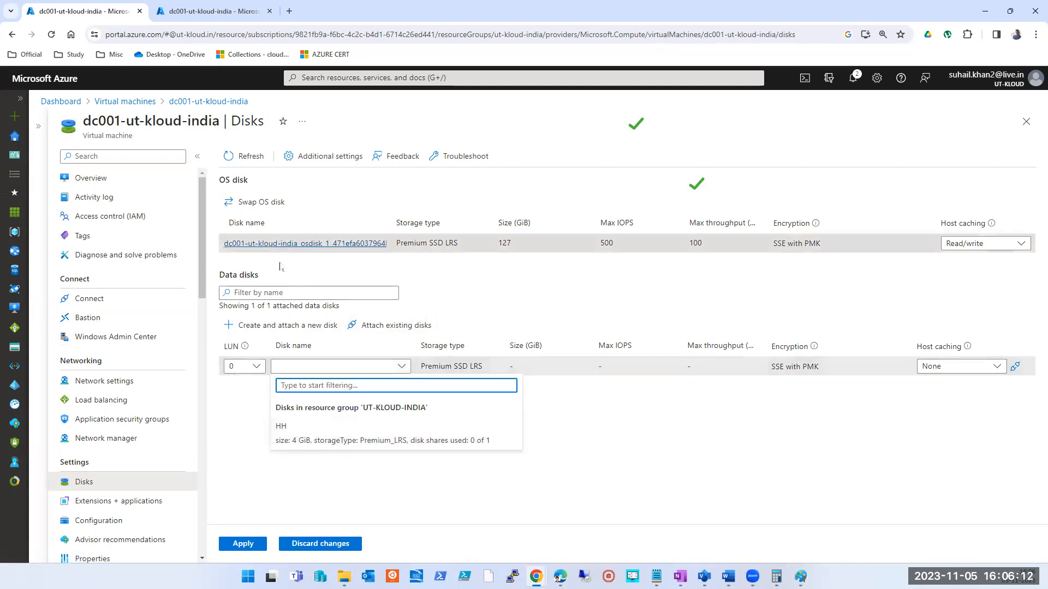
left_click(350, 441)
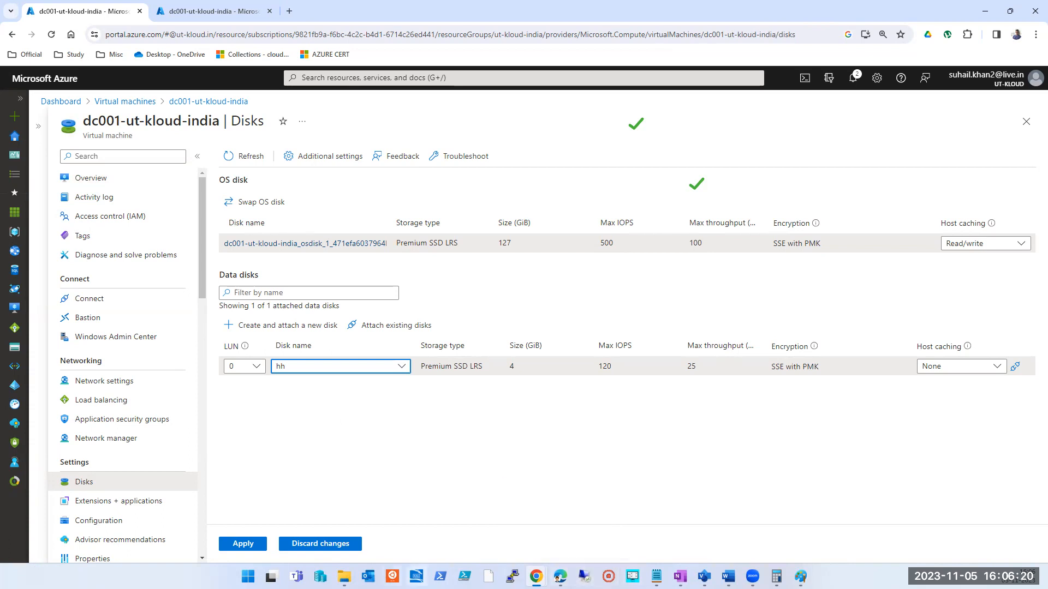
Bring up This PC in File Explorer again to look at the computer's drives, and return to the portal.
mouse_move(344, 576)
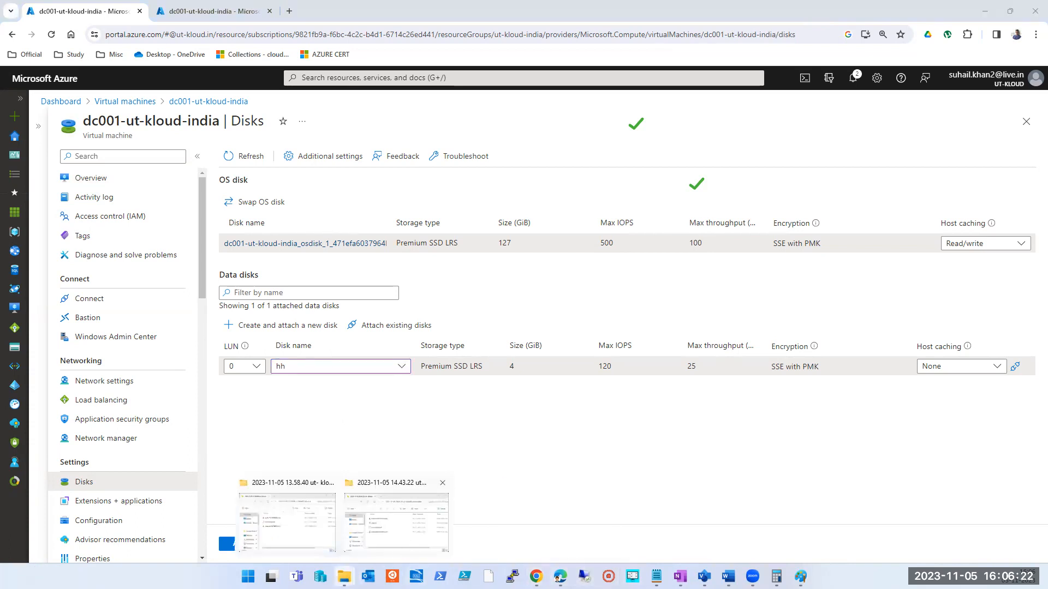
right_click(344, 576)
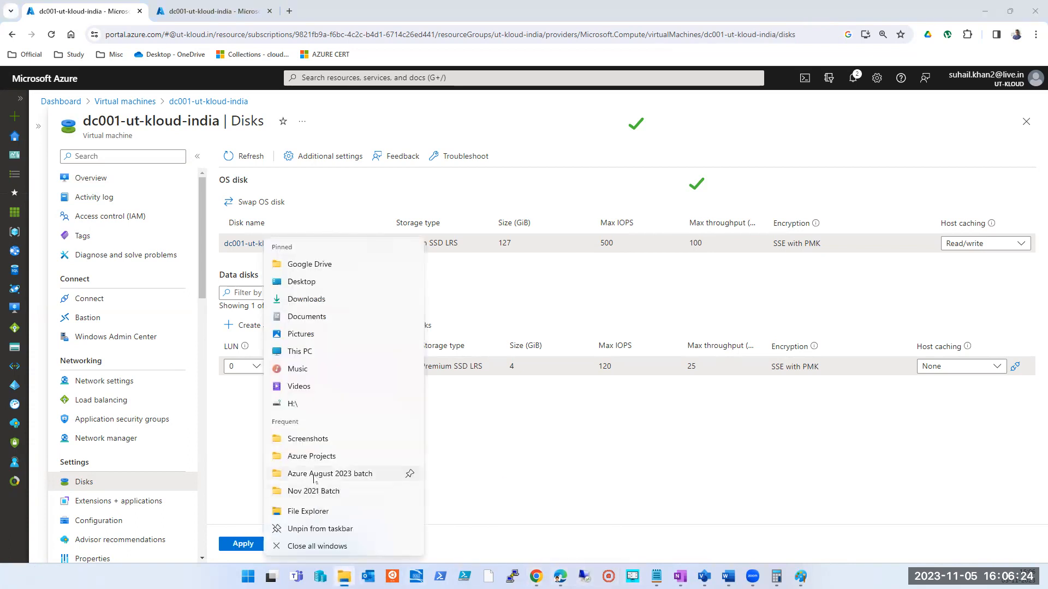
left_click(317, 513)
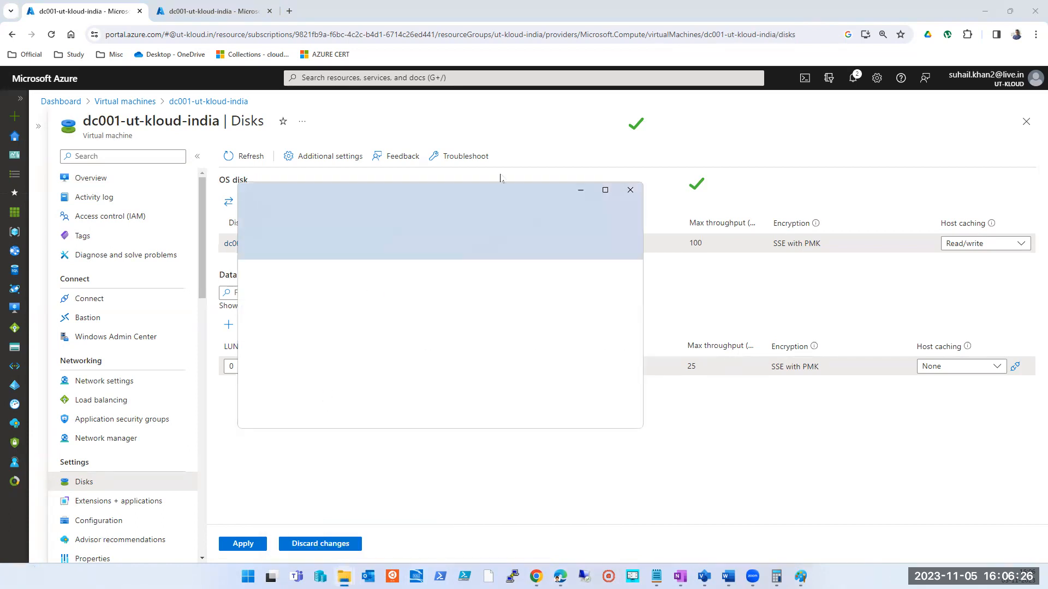
left_click(604, 194)
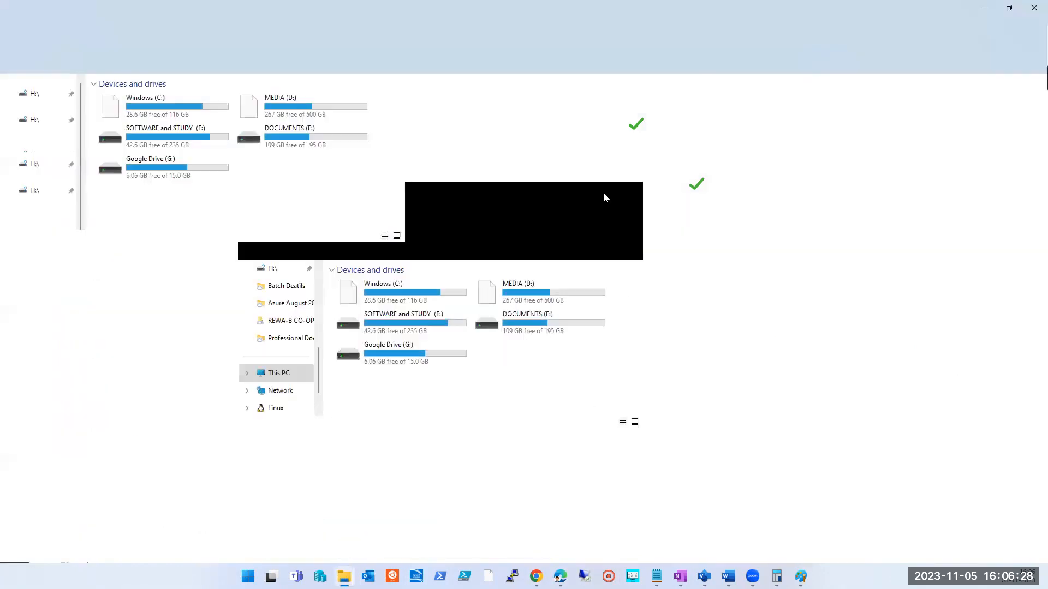
double_click(355, 14)
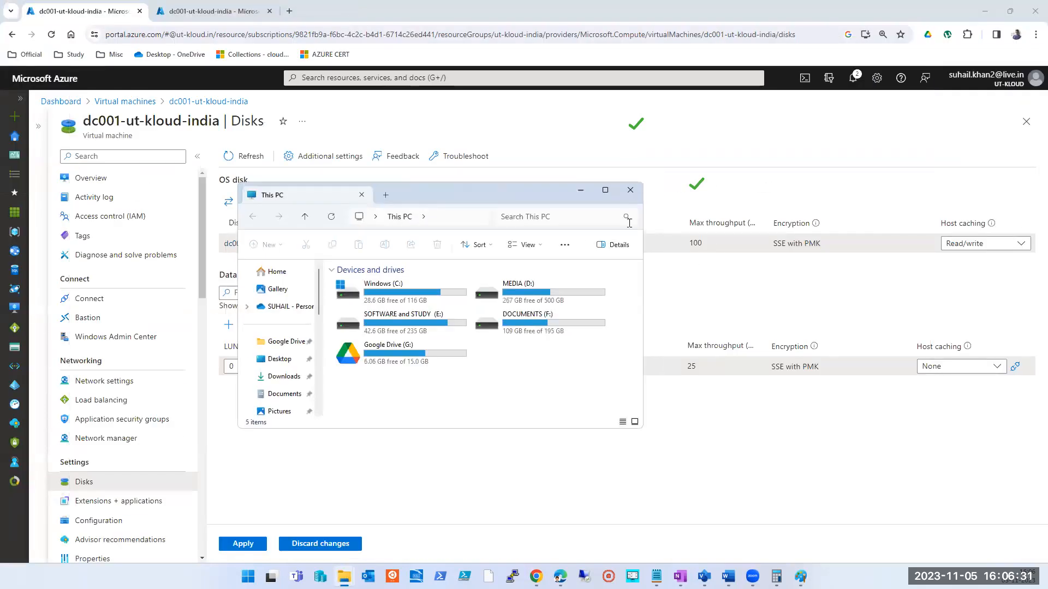
left_click(630, 190)
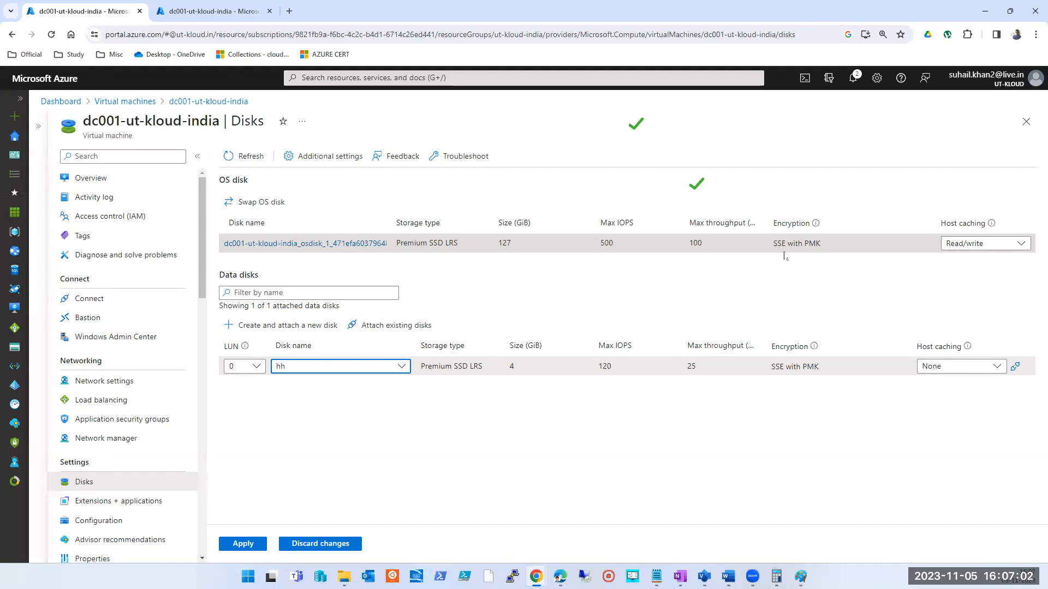
In the second portal tab, leave the virtual machine's Disks page and discard its unsaved data disk edits.
left_click(213, 11)
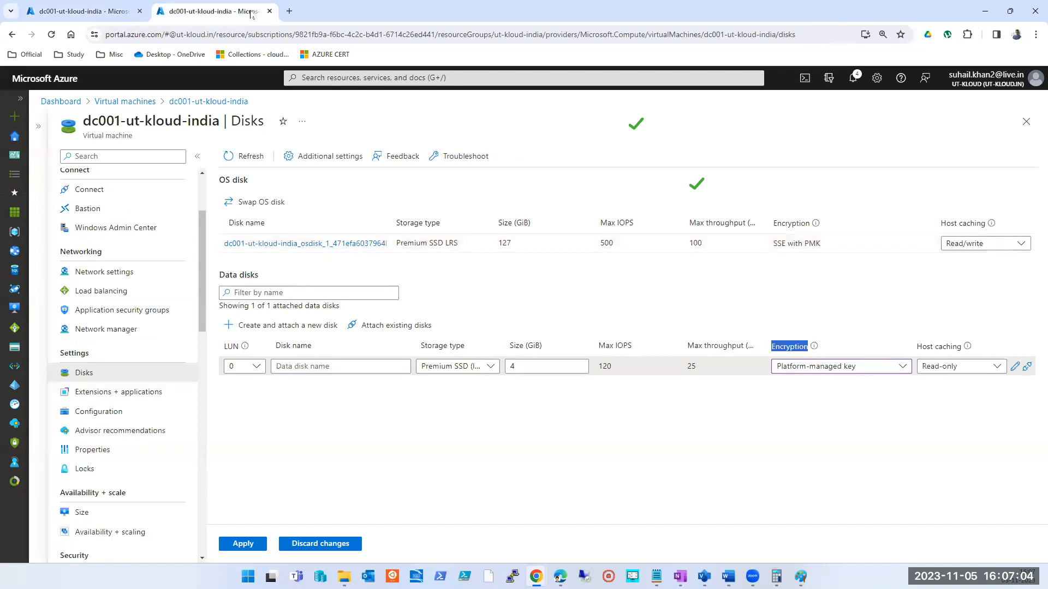
left_click(1026, 121)
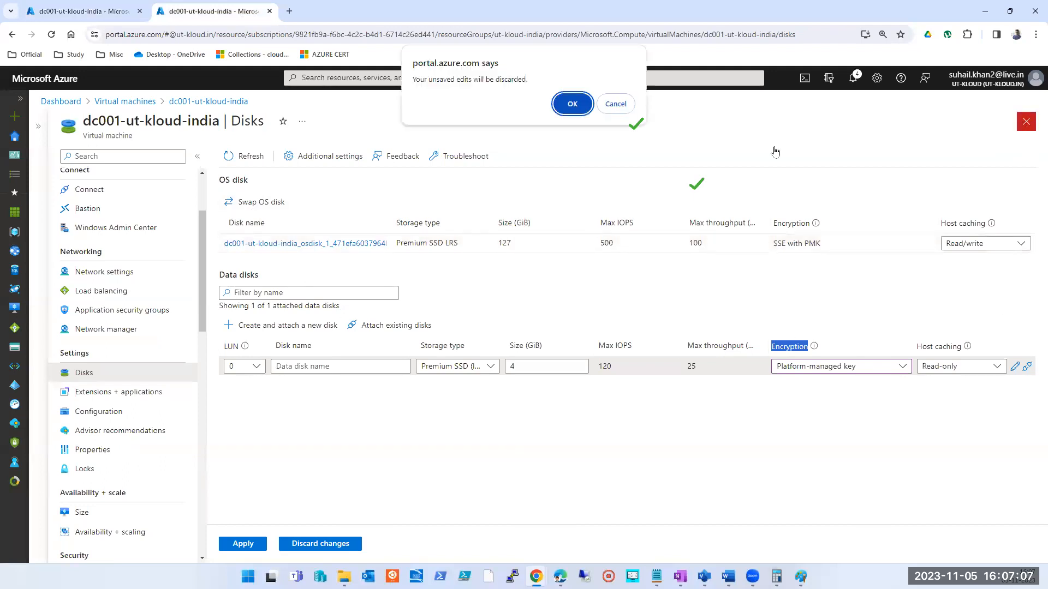
left_click(571, 104)
Review the overviews of storage accounts utkloustorageaccount and utkloustorageaccount2, and open the containers of utkloustorageaccount2.
left_click(545, 77)
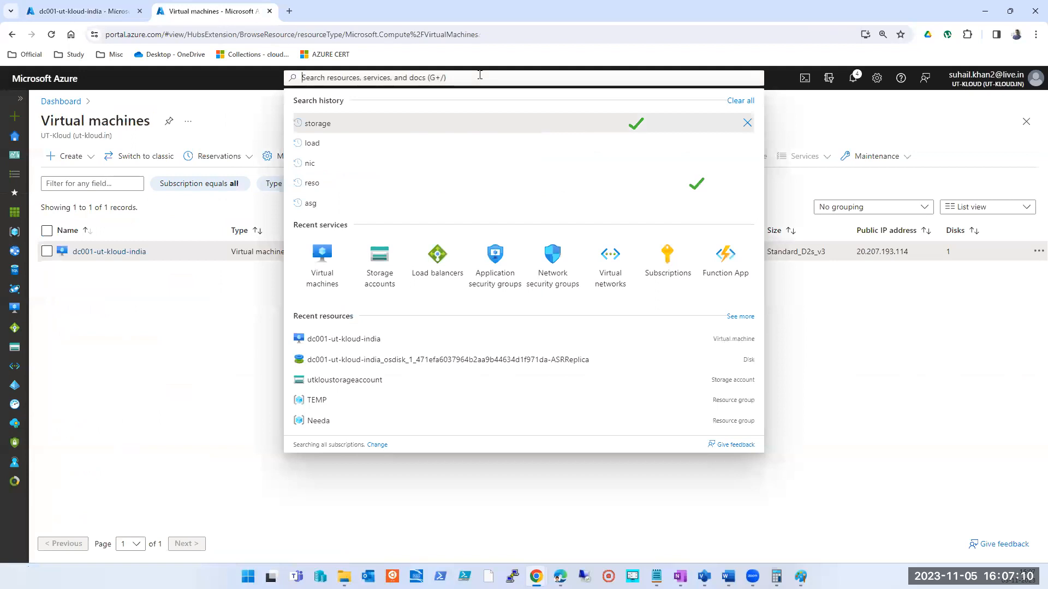
left_click(388, 271)
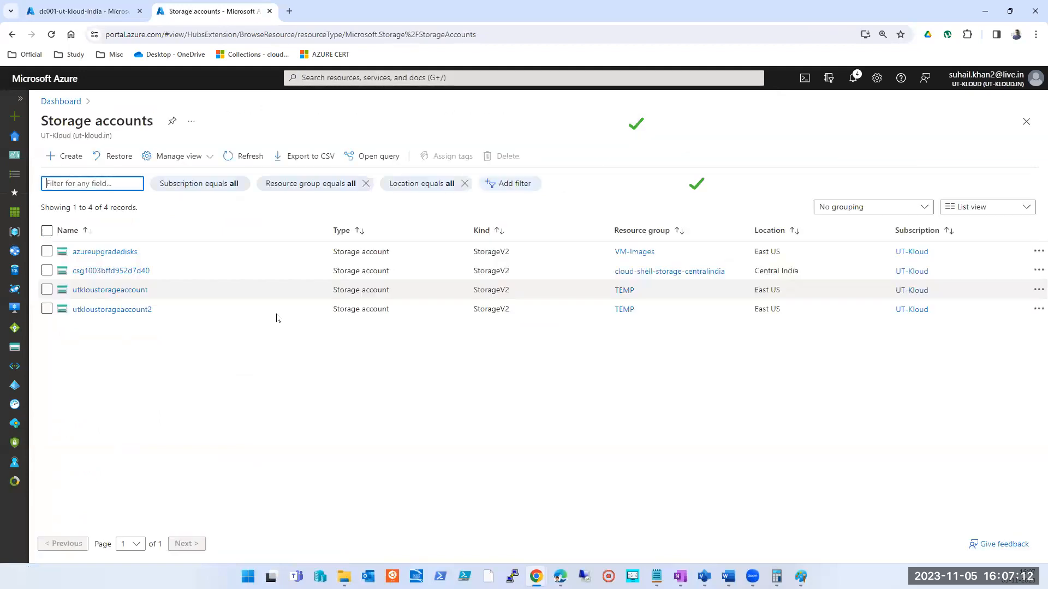
left_click(112, 290)
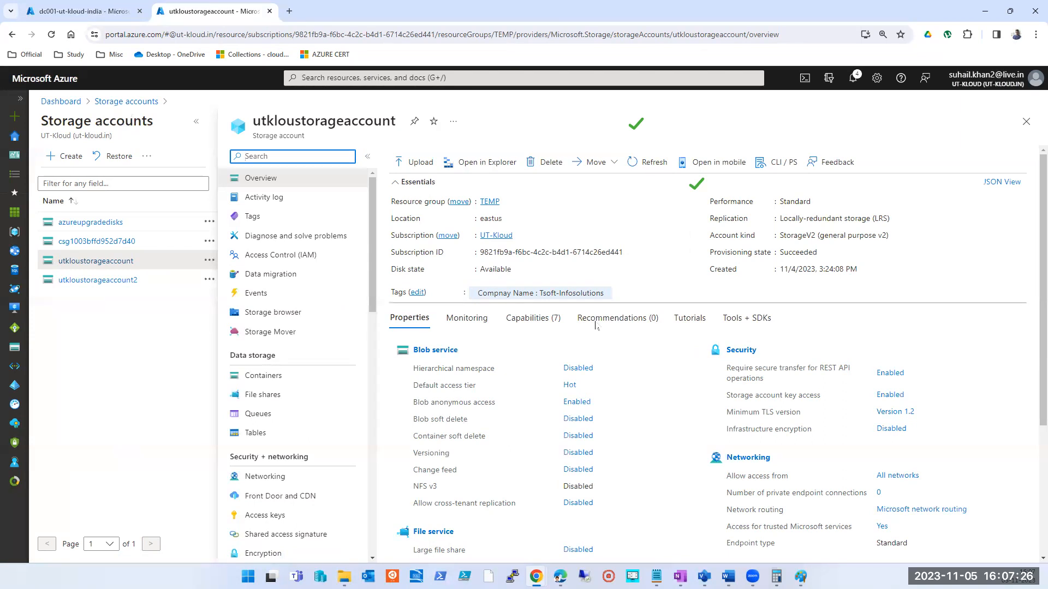
left_click(108, 282)
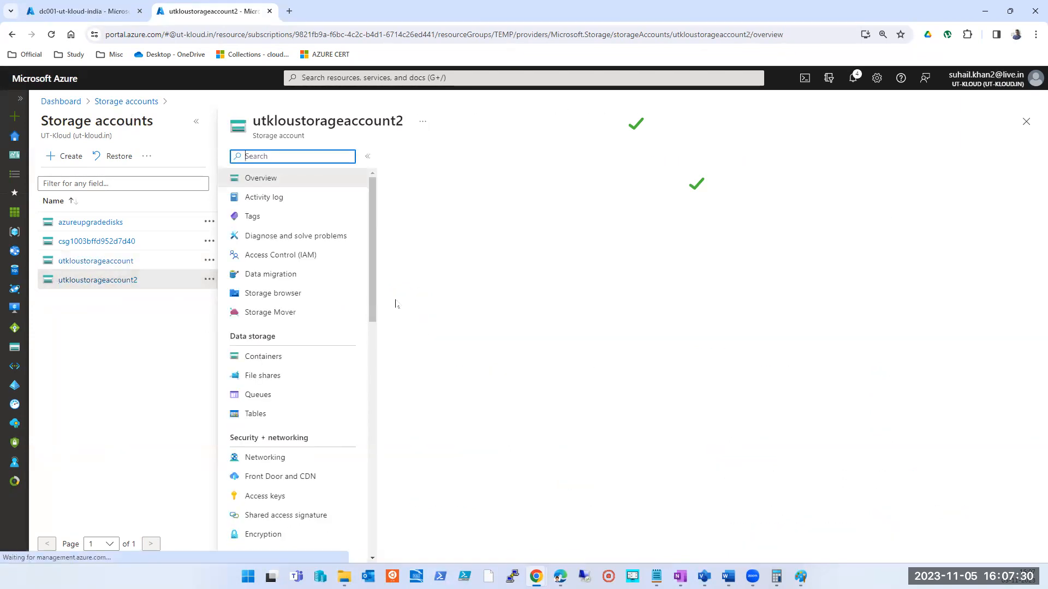
left_click(196, 121)
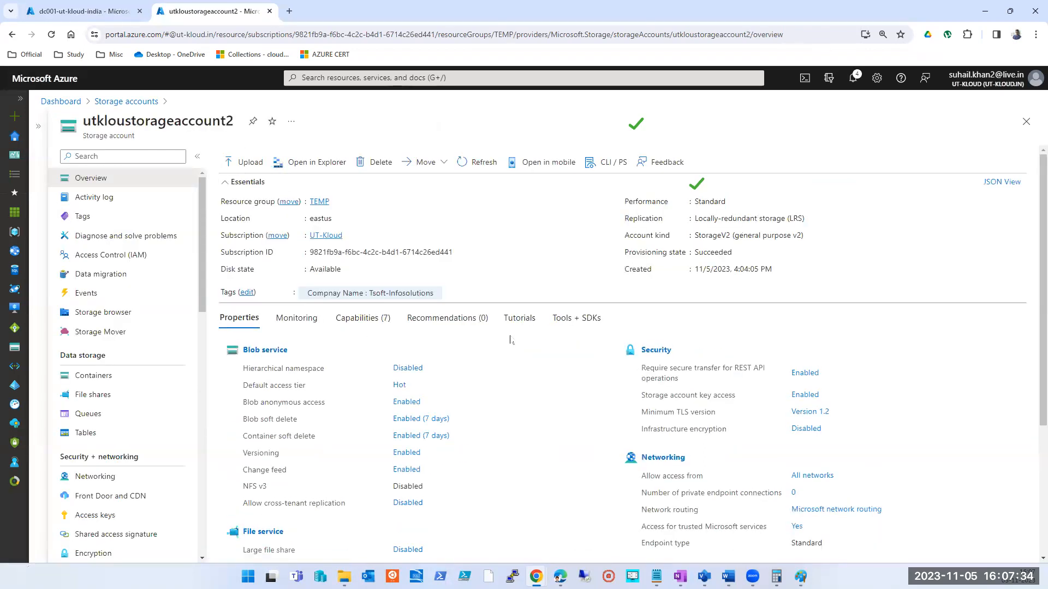
left_click(93, 378)
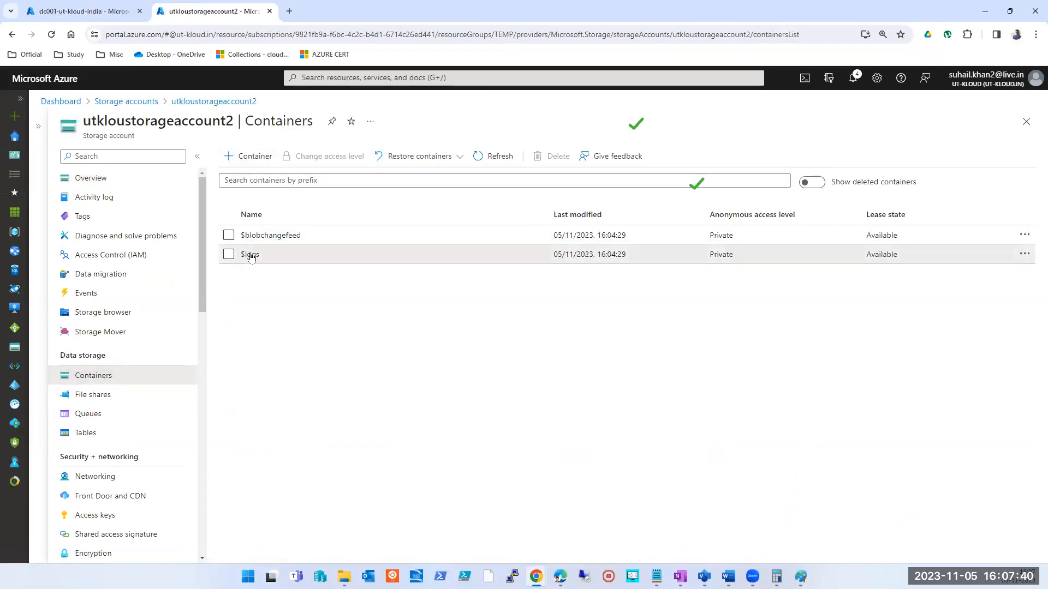
Try to upload UT-Kloud Main page.jpg from the Desktop into the $logs container, and return to the container list.
left_click(250, 256)
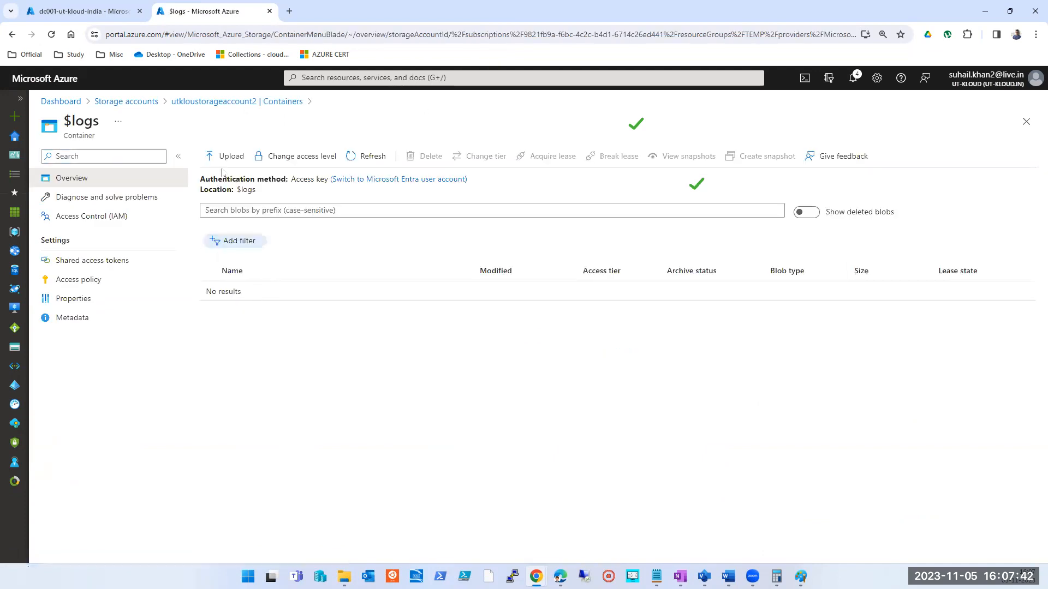
left_click(226, 157)
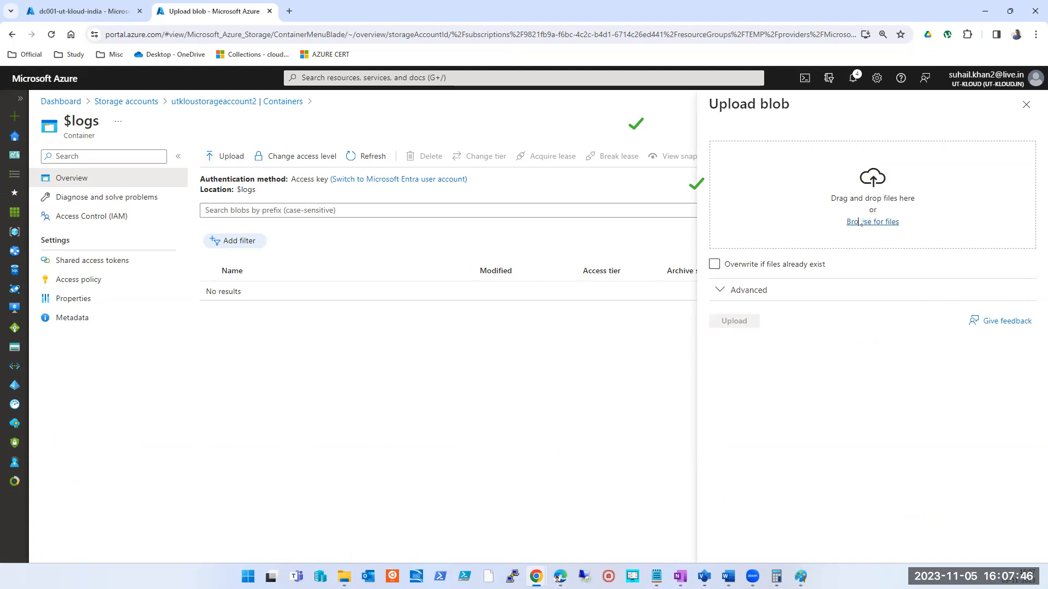
left_click(858, 221)
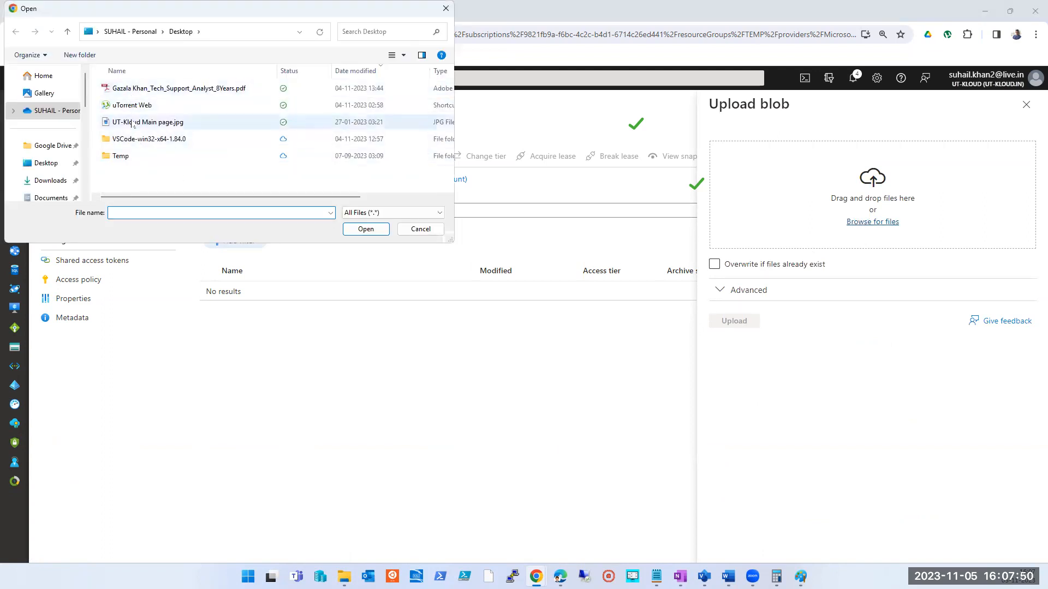
left_click(133, 122)
left_click(367, 229)
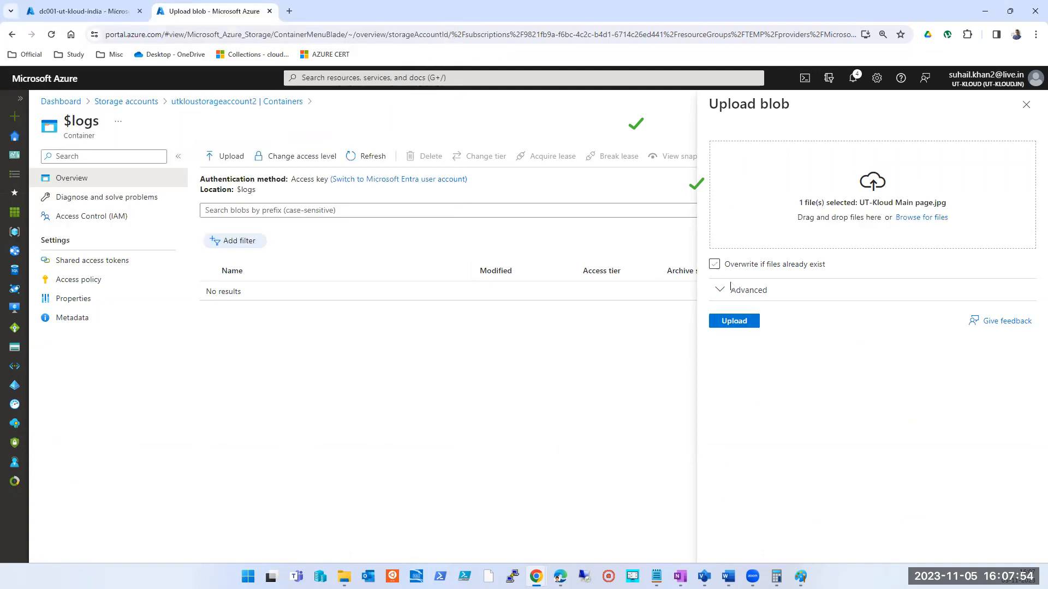
left_click(734, 321)
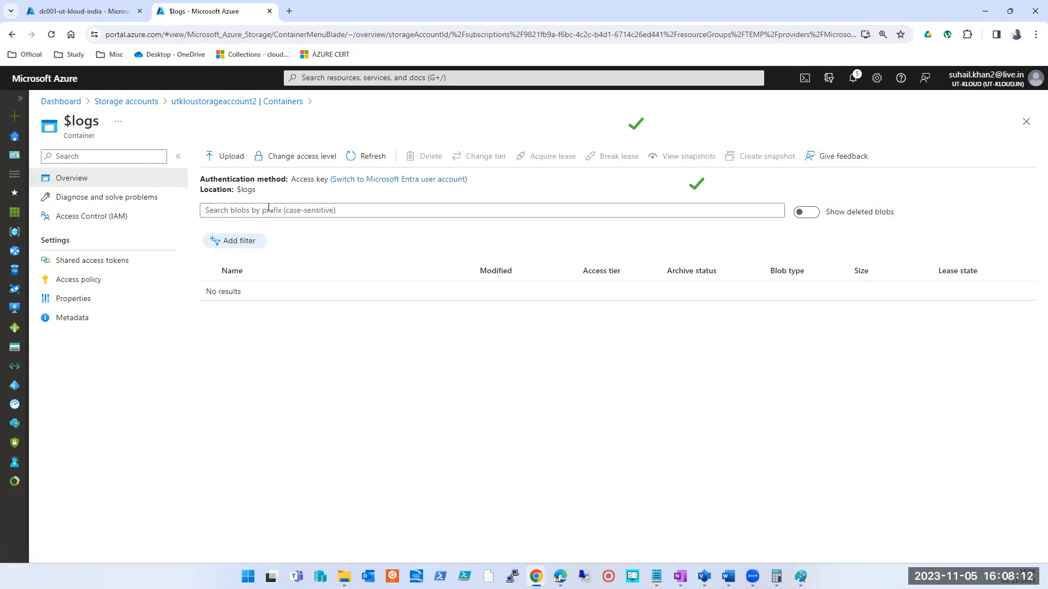
left_click(1025, 122)
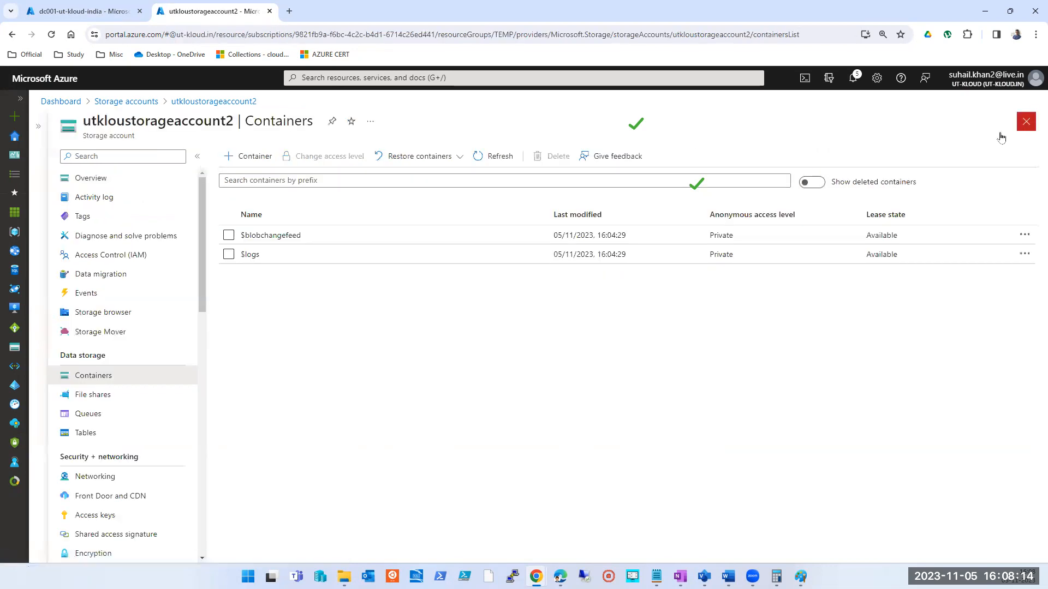